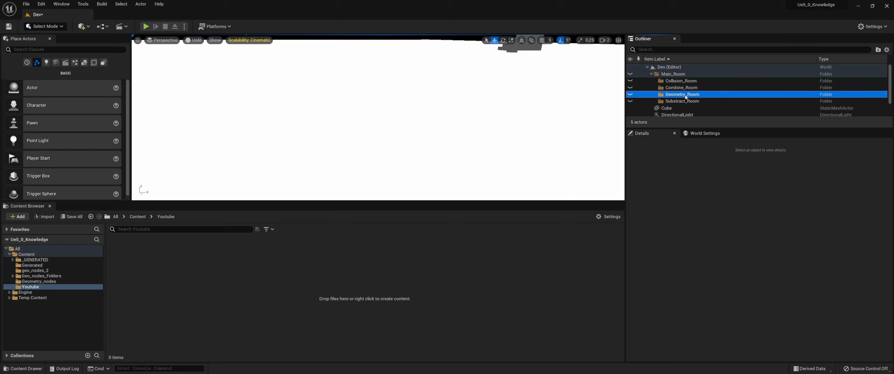
click(683, 81)
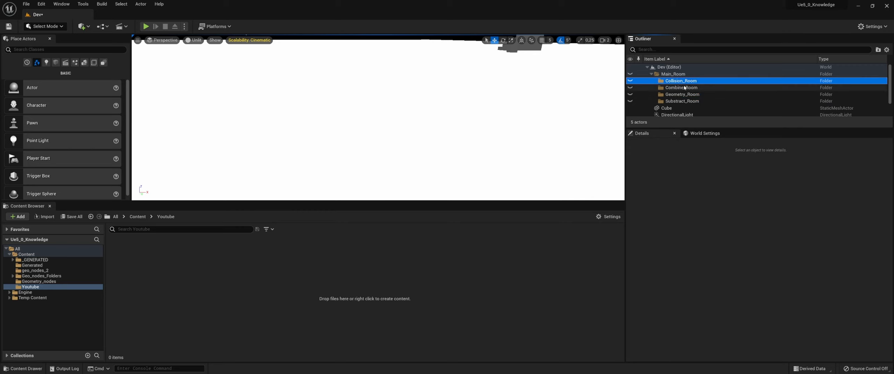
click(685, 88)
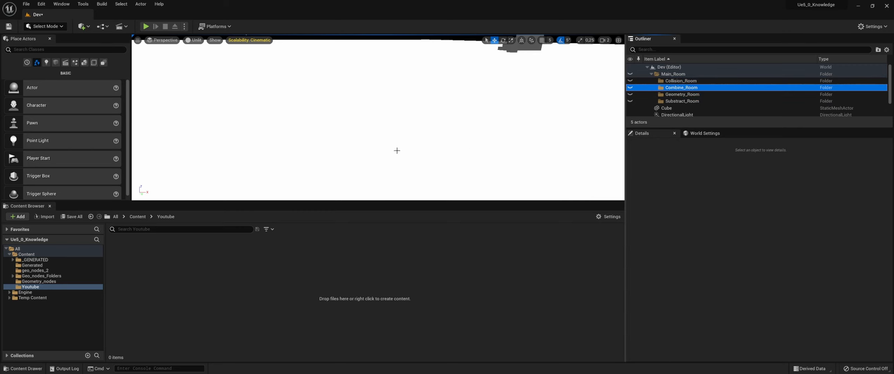
Create a new Blueprint class in the Youtube folder with GeneratedDynamicMeshActor as its parent class
right_click(193, 261)
right_click(169, 272)
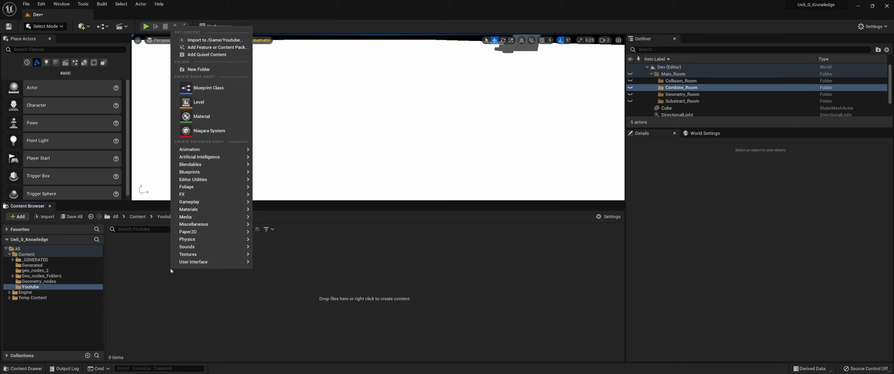
mouse_move(209, 168)
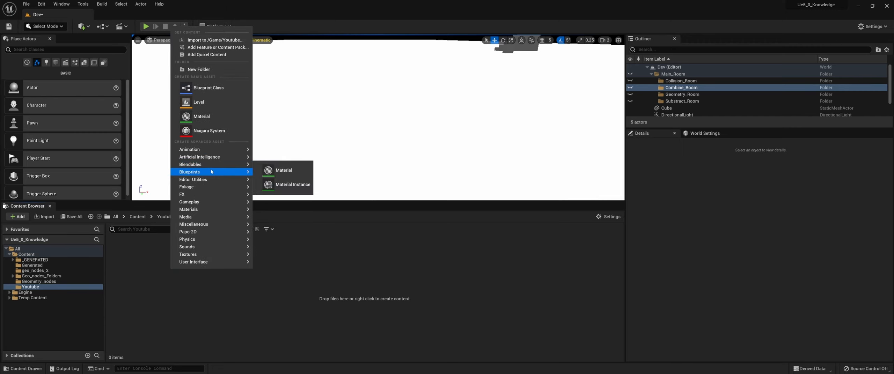
click(212, 89)
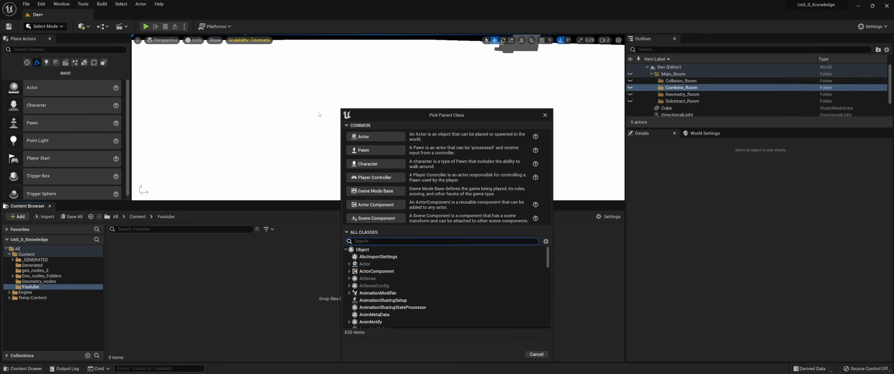
text(dynamic)
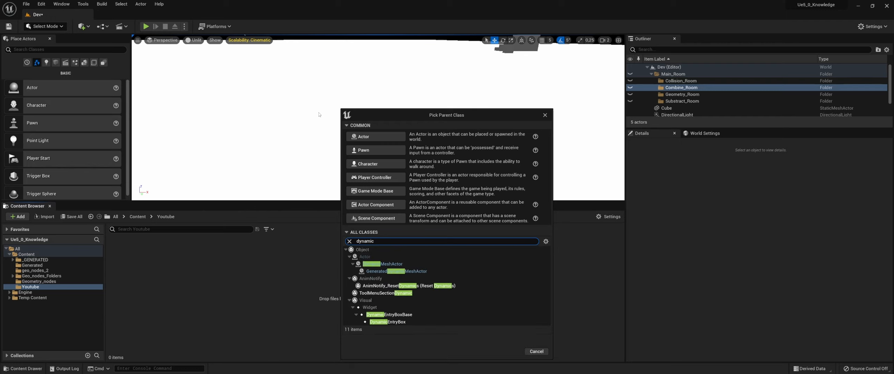
click(410, 272)
click(507, 351)
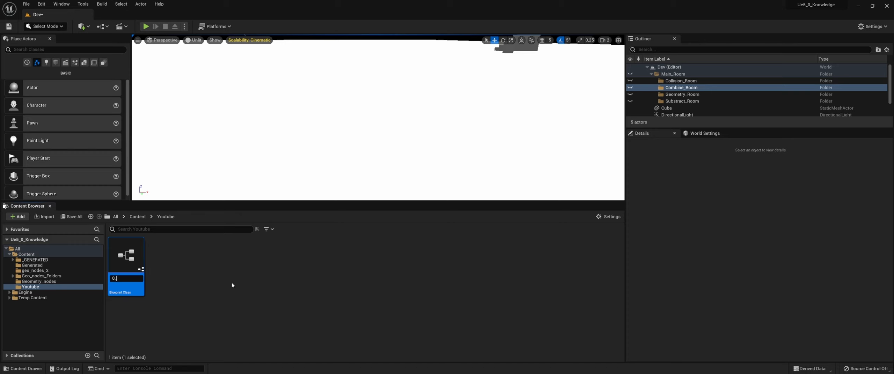
Name the new blueprint 0_Geo_Parent_Combine
text(0_Ge)
text(o)
text(_Parent)
text(_Combine)
key(Return)
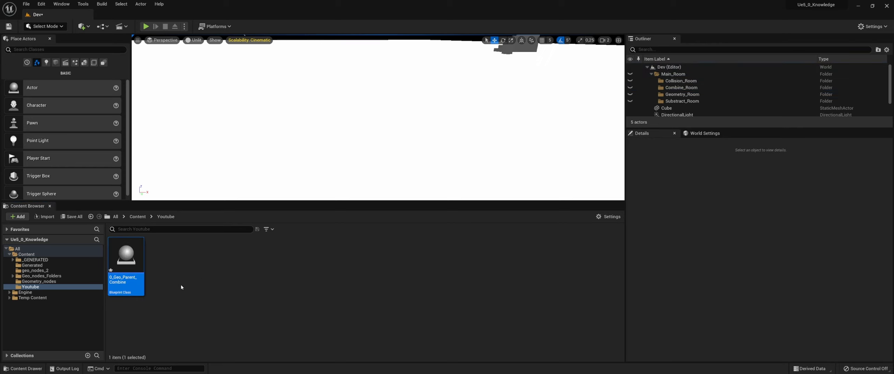
Create a child Blueprint class from 0_Geo_Parent_Combine and name it 0_Geo_Child_Combine
right_click(136, 263)
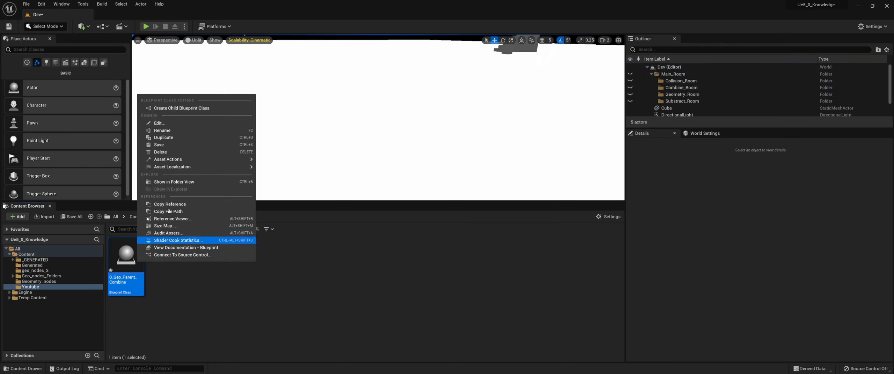
click(186, 111)
key(End)
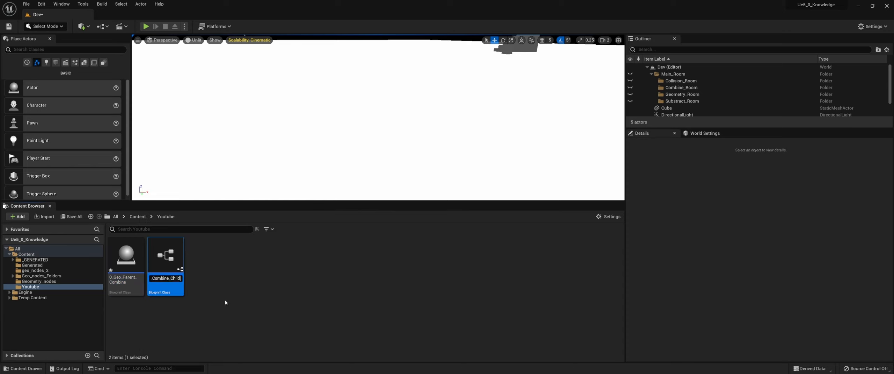
key(Home)
key(Right)
key(BackSpace)
key(BackSpace)
key(BackSpace)
key(BackSpace)
key(BackSpace)
key(BackSpace)
key(BackSpace)
text(Child_)
key(Right)
key(Right)
key(Right)
key(Right)
key(Right)
key(Right)
key(Right)
key(Right)
key(Right)
key(Right)
key(Right)
key(Right)
key(BackSpace)
key(BackSpace)
key(BackSpace)
key(BackSpace)
key(BackSpace)
key(Return)
Rename the child blueprint to 1_Geo_Child_Combine
key(F2)
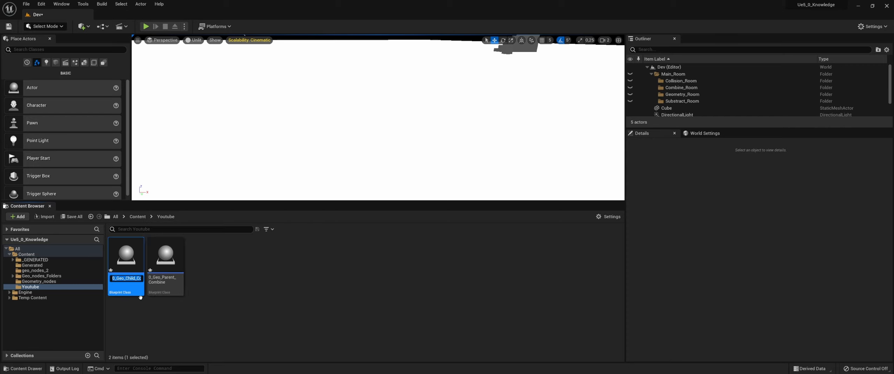
key(Left)
key(Right)
key(BackSpace)
text(1)
key(Return)
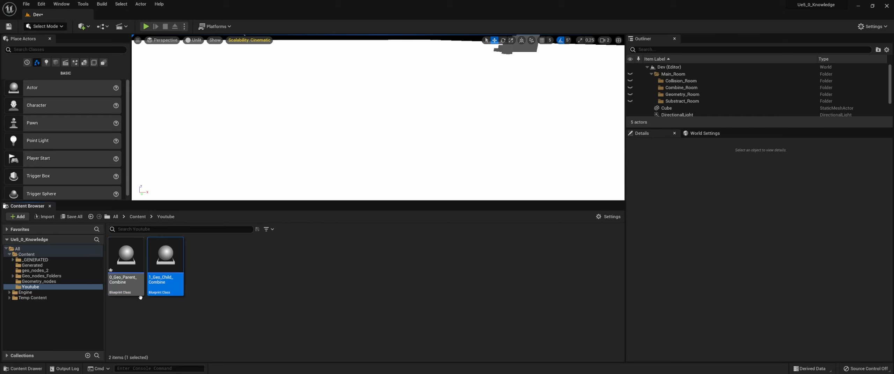
click(125, 281)
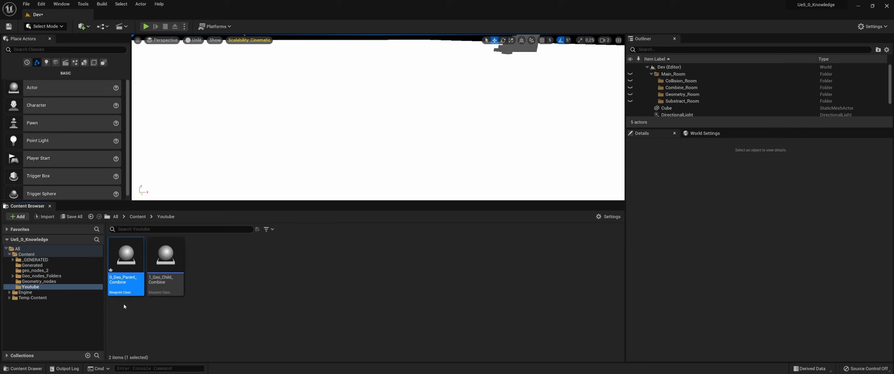
click(150, 292)
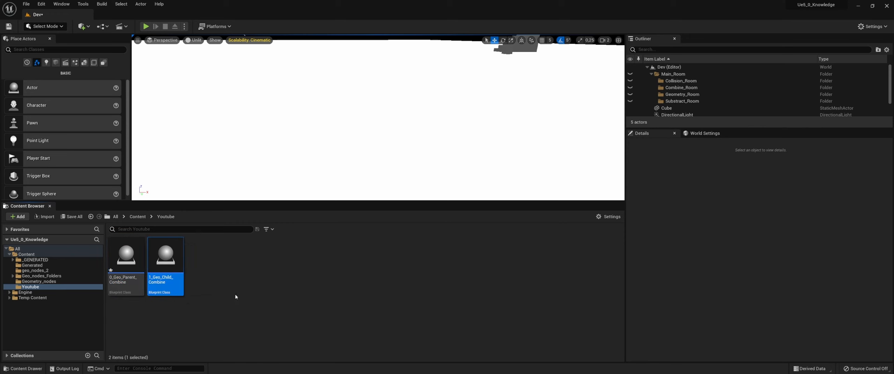
mouse_move(176, 272)
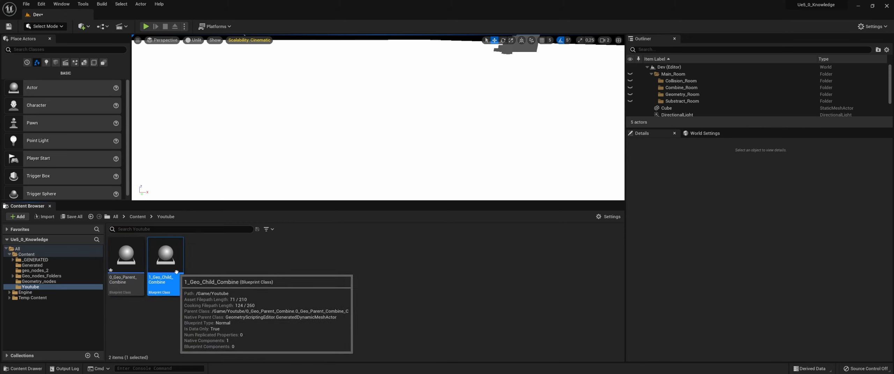
mouse_move(131, 277)
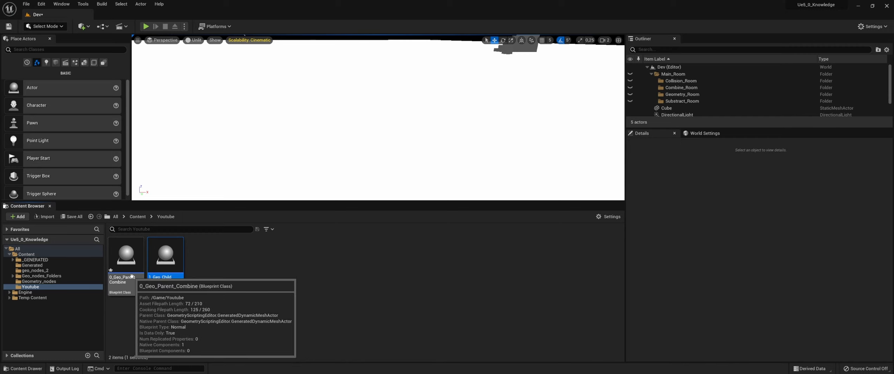
drag(128, 261, 127, 269)
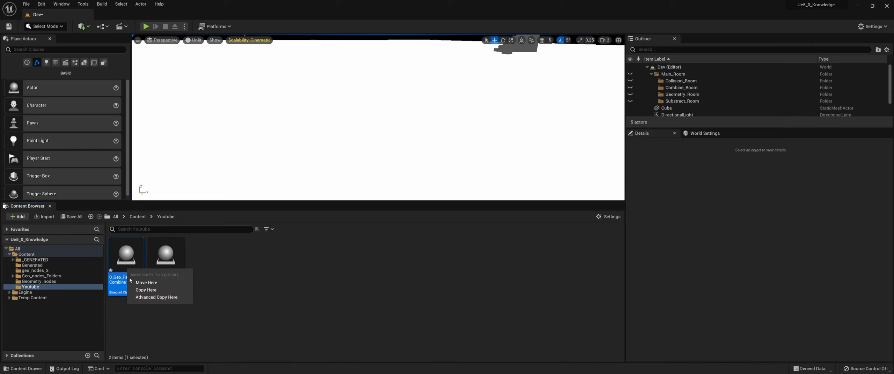
click(259, 309)
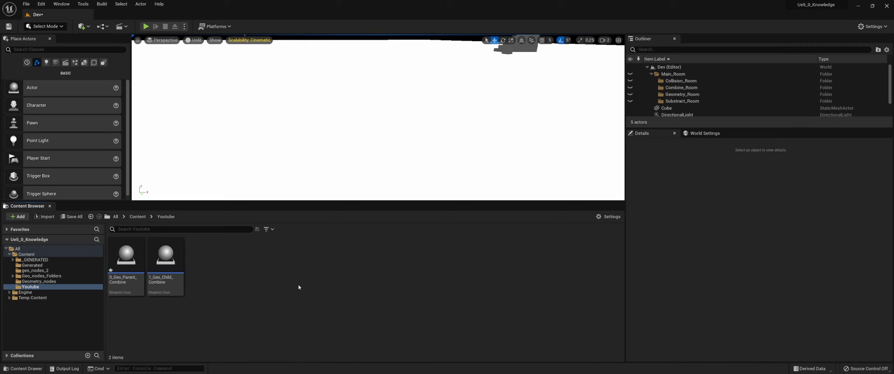
click(132, 271)
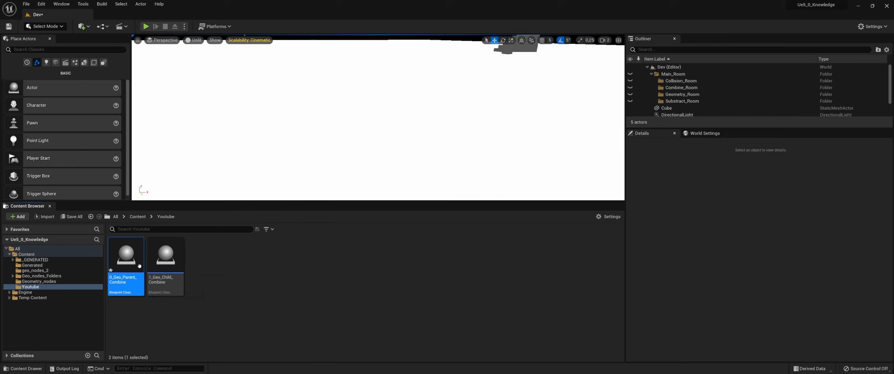
Open 1_Geo_Child_Combine in the full Blueprint editor with its window maximized
double_click(176, 271)
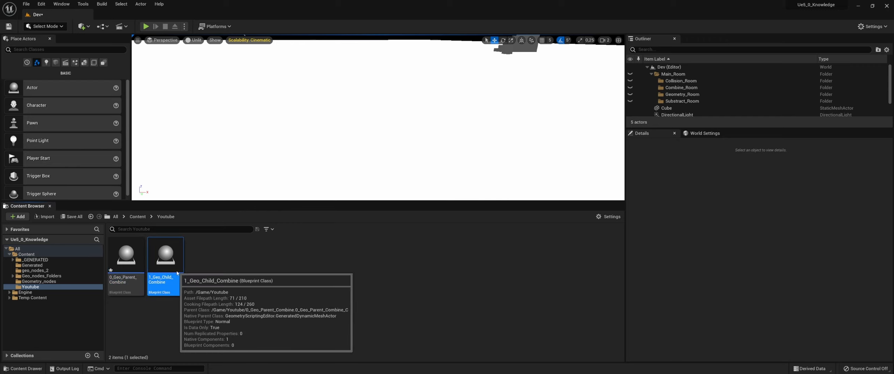
drag(441, 58, 503, 0)
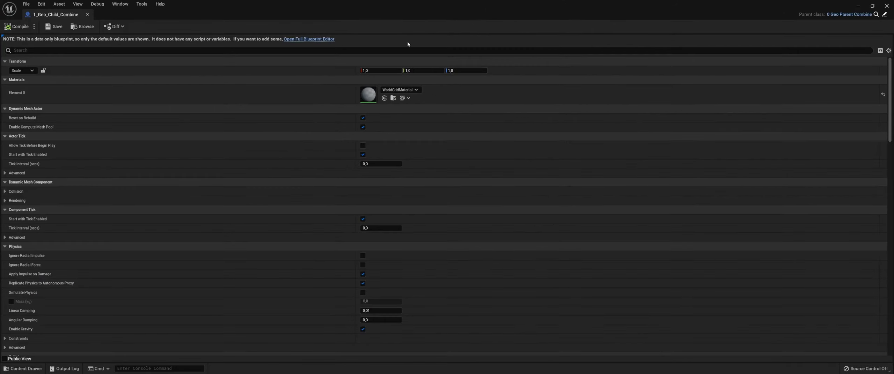
click(311, 39)
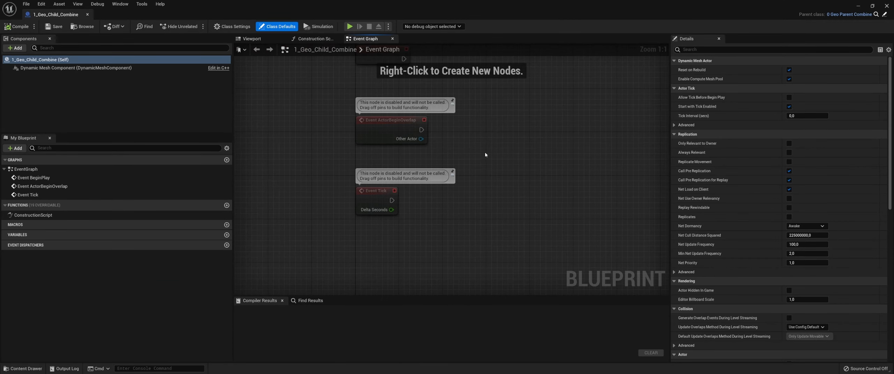
Add an Event On Rebuild Generated Mesh node in the empty area below the default events of the event graph
right_drag(403, 245, 375, 255)
scroll(375, 255, down, 2)
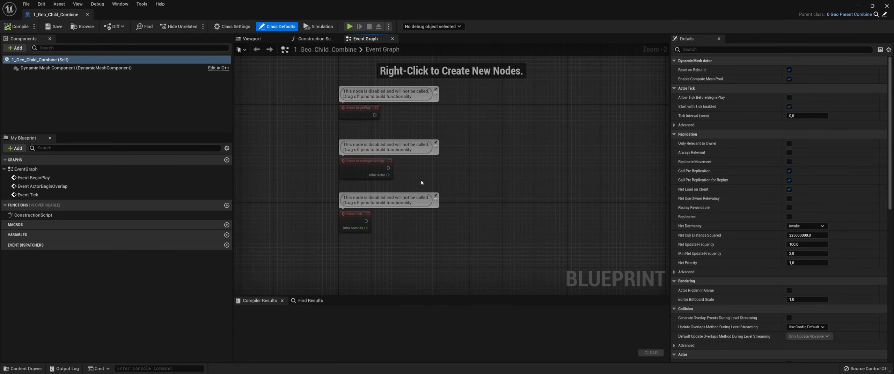
drag(489, 104, 304, 245)
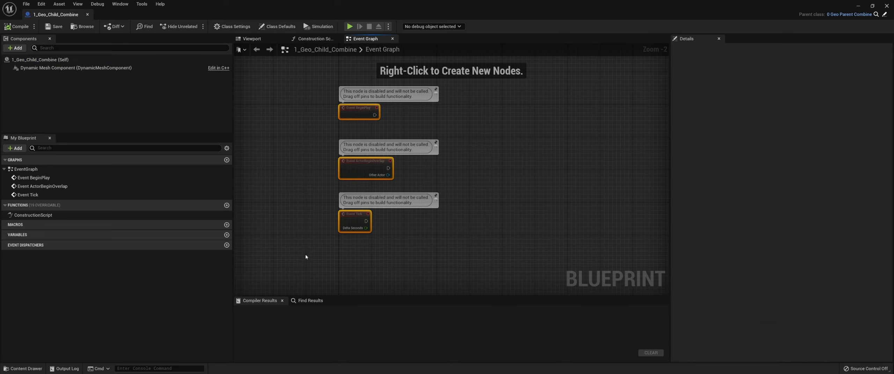
right_drag(303, 245, 383, 96)
right_drag(423, 142, 389, 143)
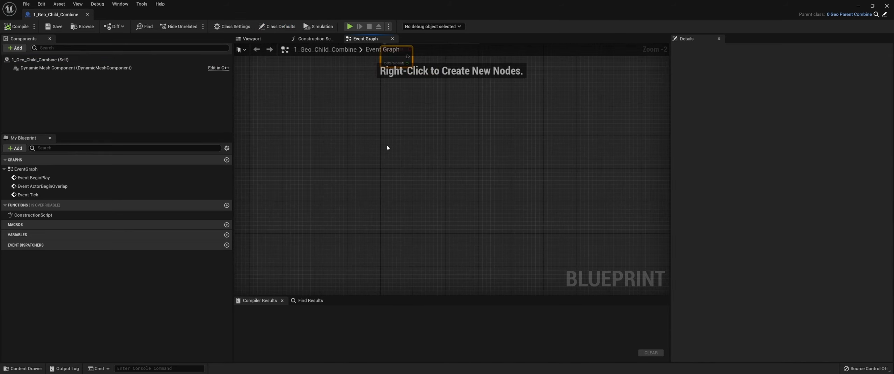
right_click(387, 148)
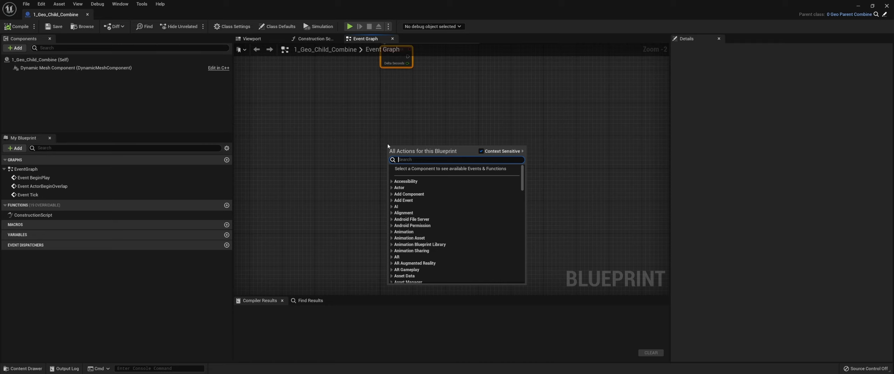
text(rebuild)
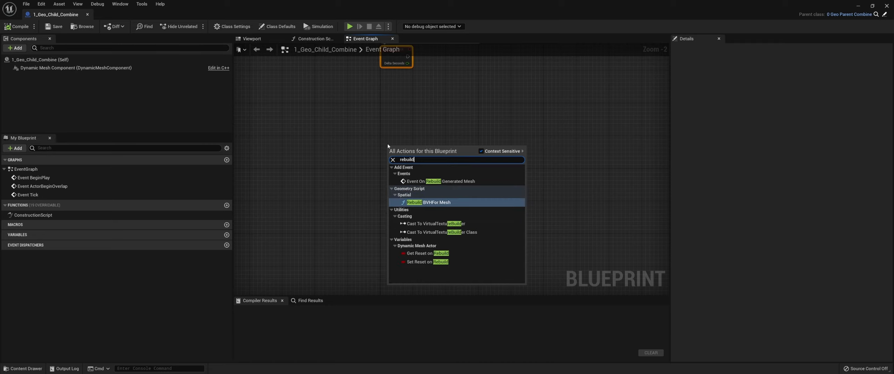
click(471, 182)
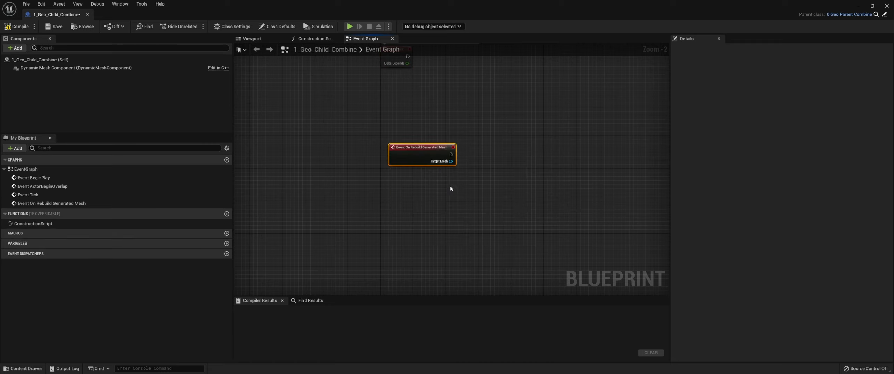
scroll(447, 163, up, 2)
drag(494, 123, 362, 167)
mouse_move(414, 138)
mouse_down()
mouse_move(398, 142)
mouse_move(409, 139)
mouse_up()
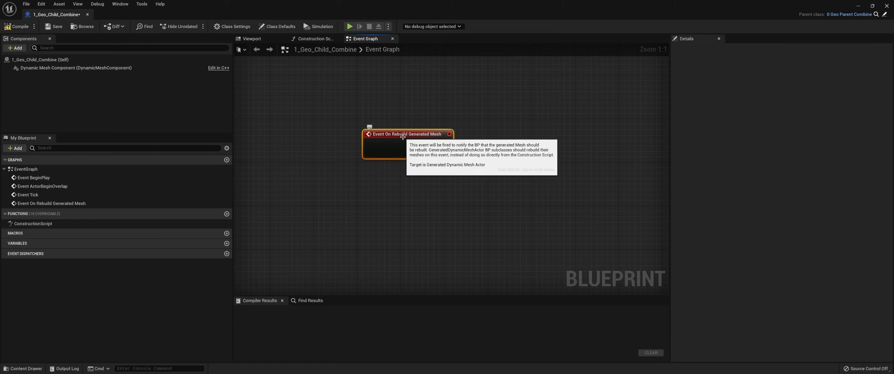
right_drag(403, 139, 403, 166)
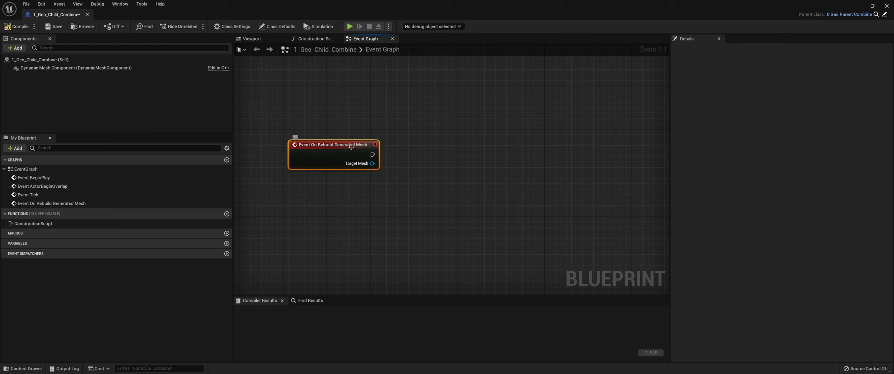
Move the Blueprint editor window aside and place an instance of 1_Geo_Child_Combine in the level
drag(437, 11, 659, 96)
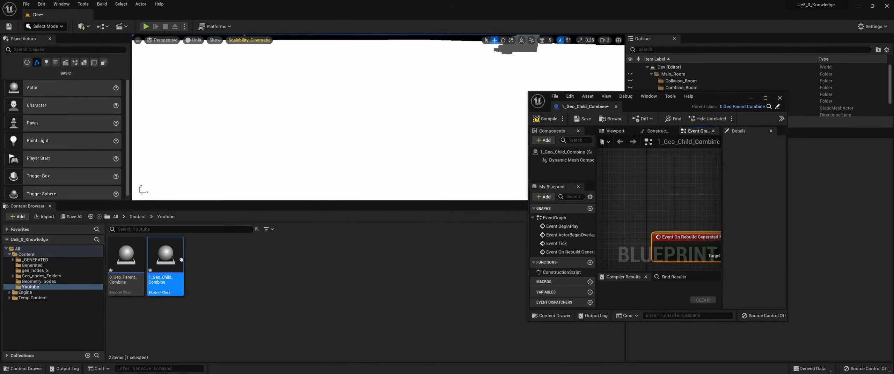
drag(368, 158, 368, 159)
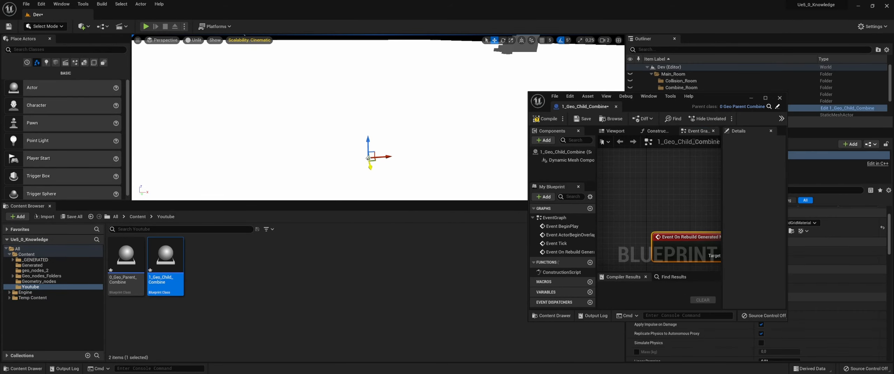
Uncover the Outliner and move the 1_Geo_Child_Combine actor into the Combine_Room folder
drag(646, 106, 381, 238)
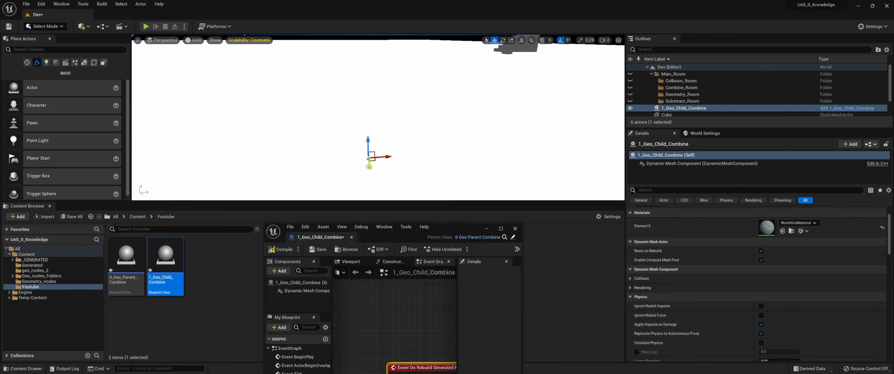
click(681, 109)
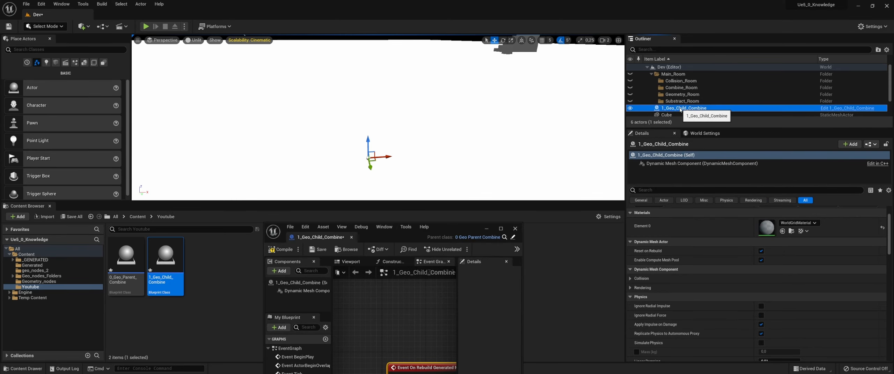
drag(681, 109, 682, 91)
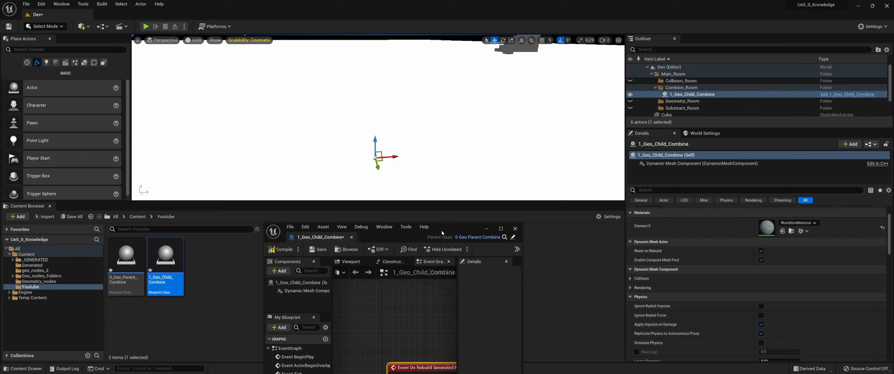
Connect a Print String node to the Event On Rebuild Generated Mesh node and compile 1_Geo_Child_Combine
drag(441, 226, 255, 102)
drag(254, 247, 216, 198)
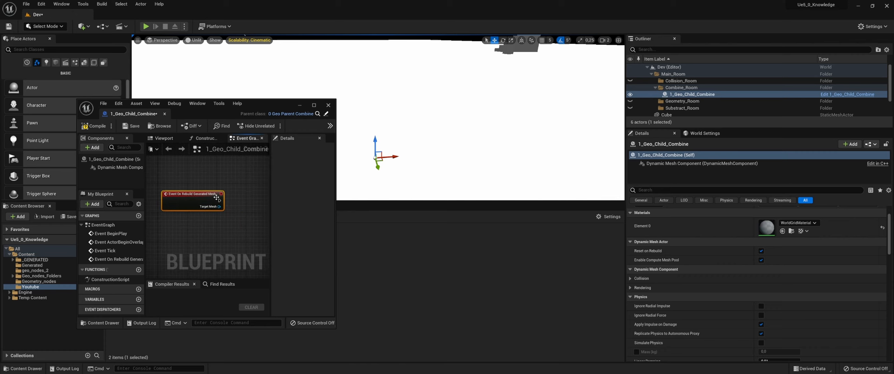
drag(391, 158, 399, 157)
right_drag(233, 233, 204, 224)
drag(196, 195, 220, 193)
text(print)
key(Return)
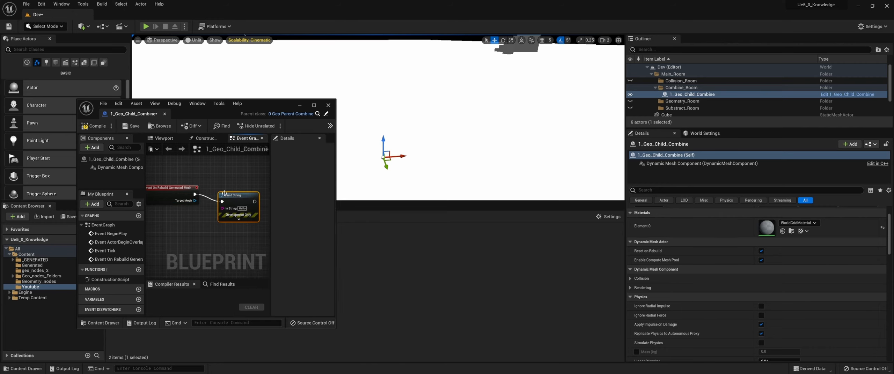
click(98, 127)
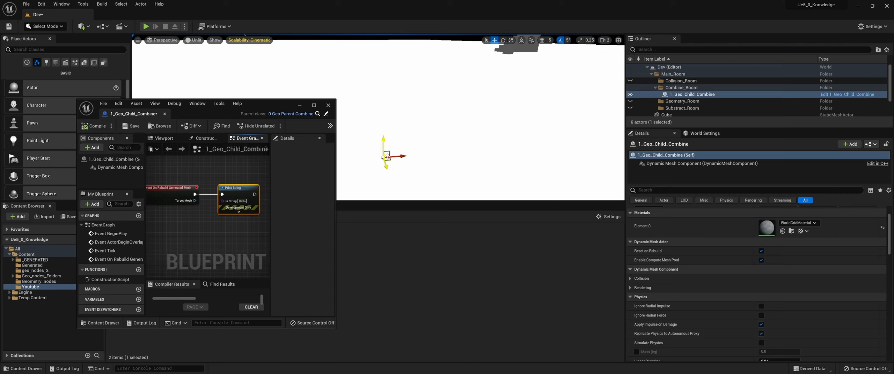
Nudge the actor in the level to test the rebuild event and delete the Print String node from the graph
drag(387, 156, 385, 157)
drag(263, 111, 323, 1)
key(Delete)
drag(479, 2, 276, 212)
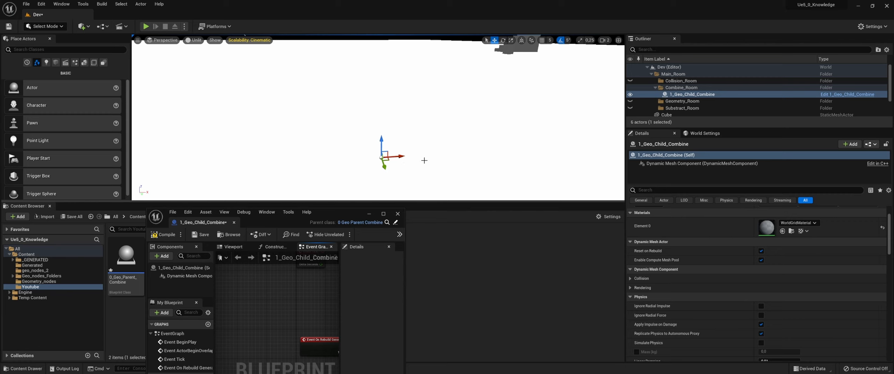
Move the Blueprint editor aside and create a Blueprint Interface named EditorTick in the Youtube folder
right_drag(326, 361, 267, 331)
right_click(255, 316)
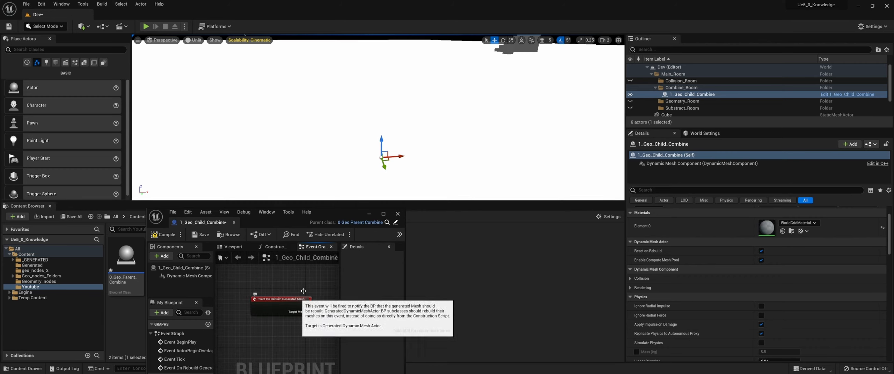
drag(330, 217, 590, 110)
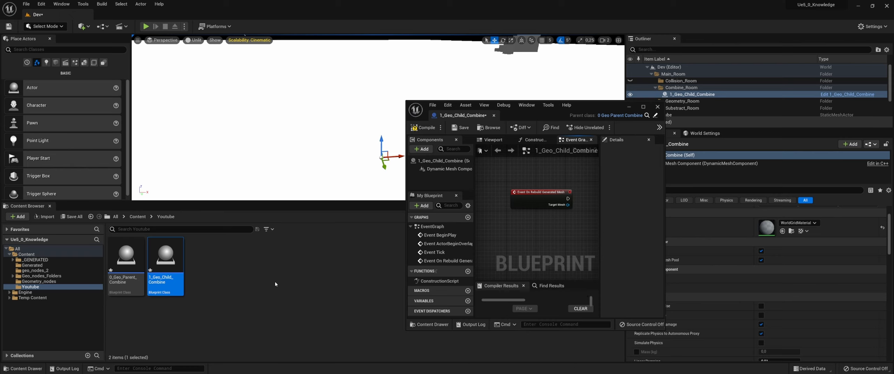
right_click(262, 267)
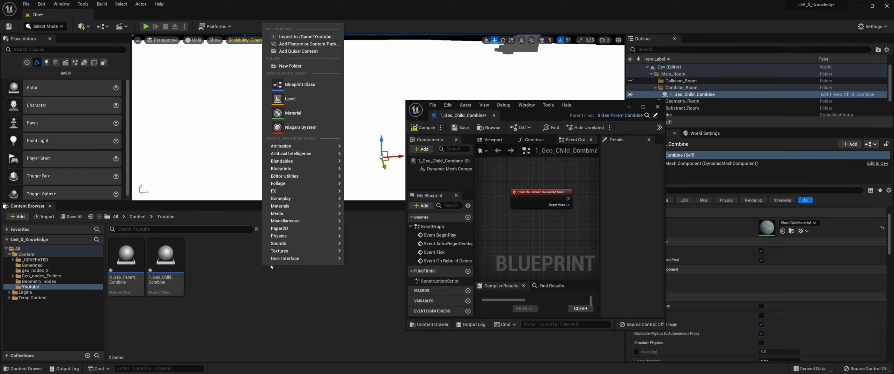
mouse_move(290, 171)
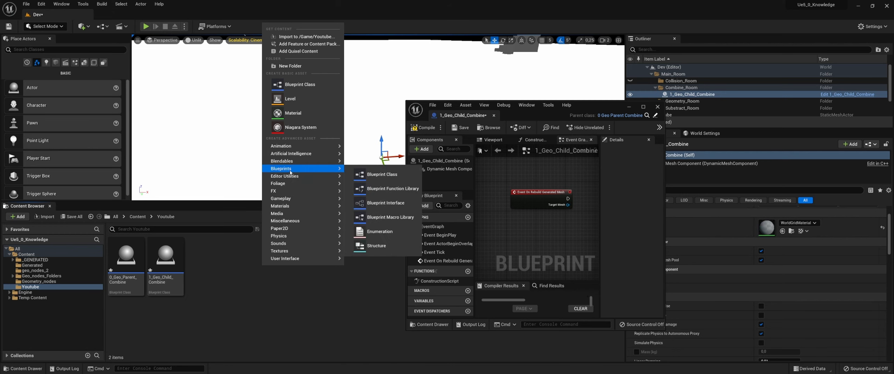
click(394, 205)
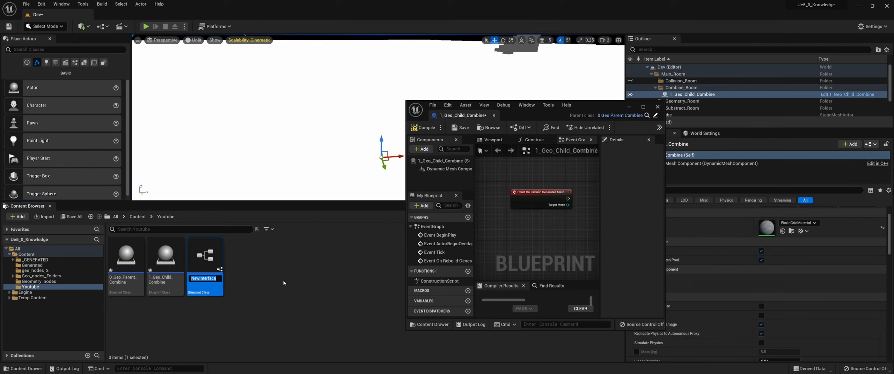
text(EditorTick)
key(Return)
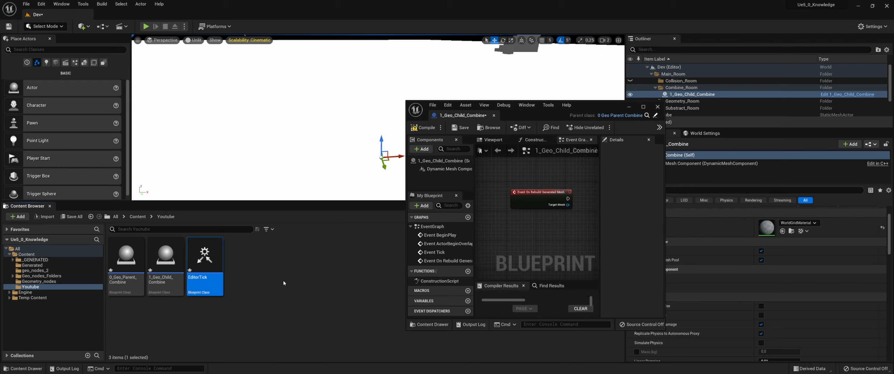
Open the EditorTick interface, name its function EditorTick, enable Call In Editor for it and compile
double_click(208, 260)
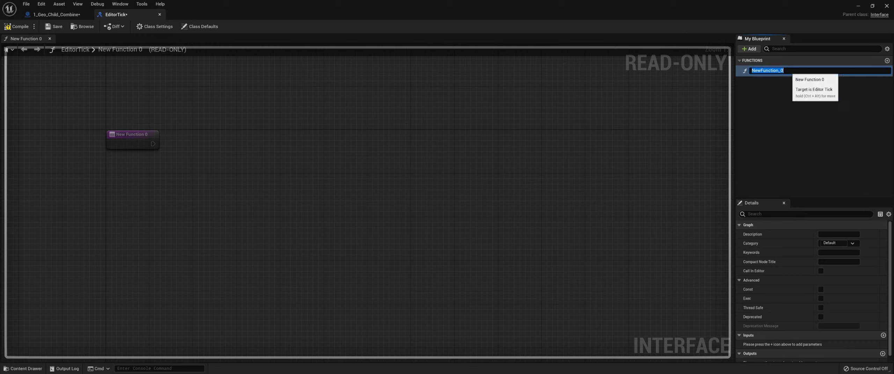
text(EditorTick)
key(Return)
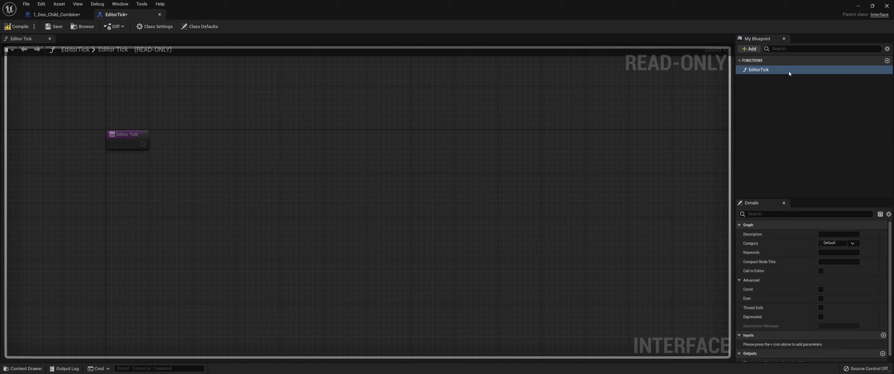
drag(808, 199, 807, 141)
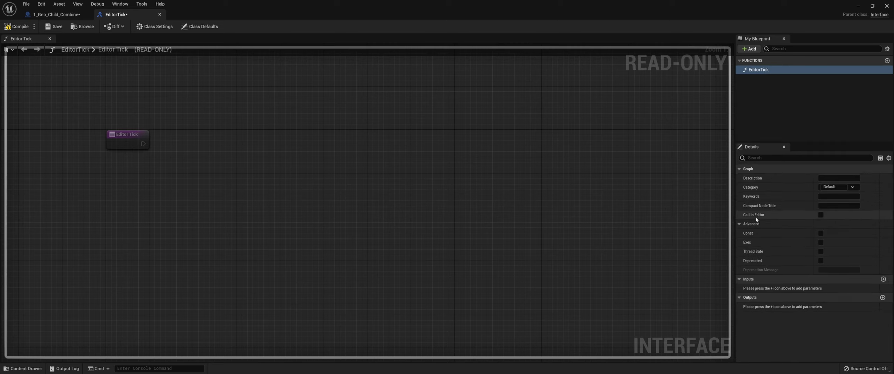
click(821, 215)
click(22, 28)
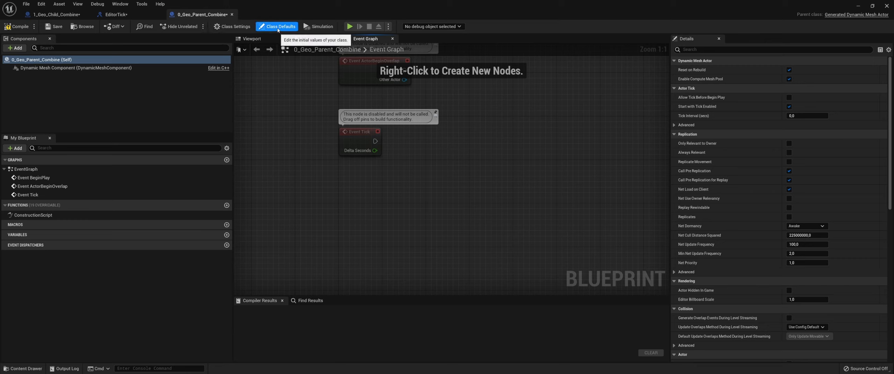
Implement the EditorTick interface in 0_Geo_Parent_Combine's class settings and compile the blueprint
click(233, 27)
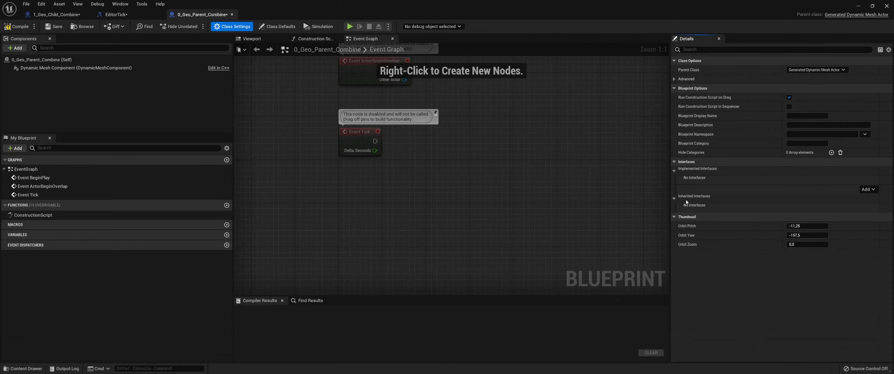
click(873, 189)
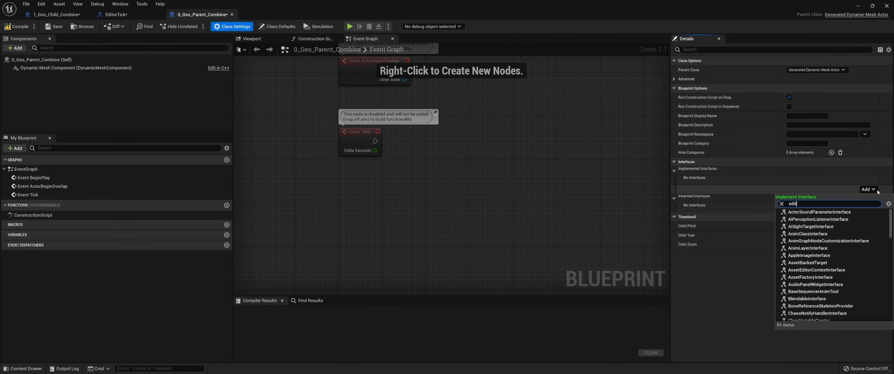
text(editor tick)
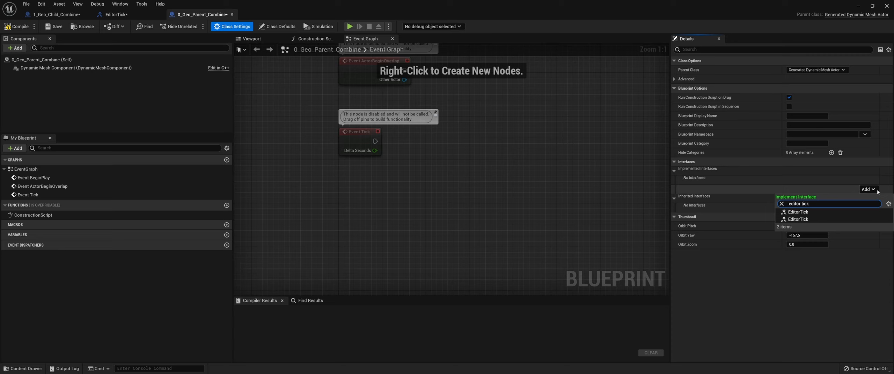
click(804, 219)
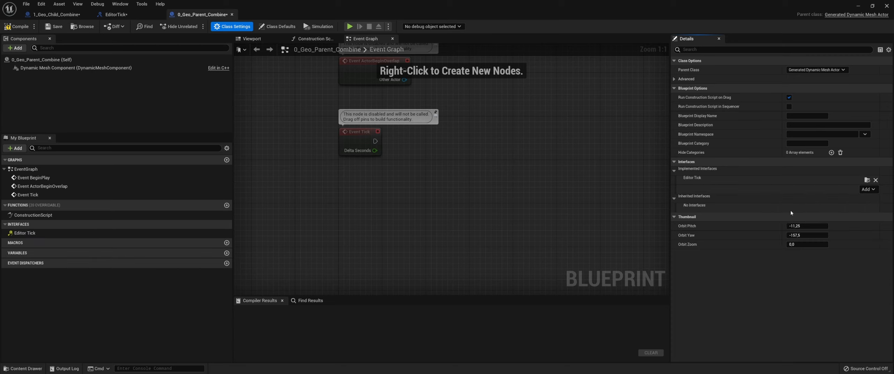
click(15, 26)
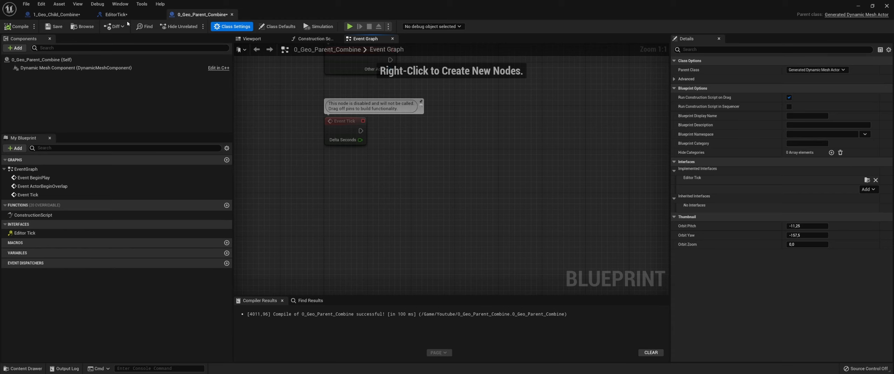
Close the 0_Geo_Parent_Combine editor and return to the event graph of 1_Geo_Child_Combine
click(117, 16)
click(201, 15)
click(56, 14)
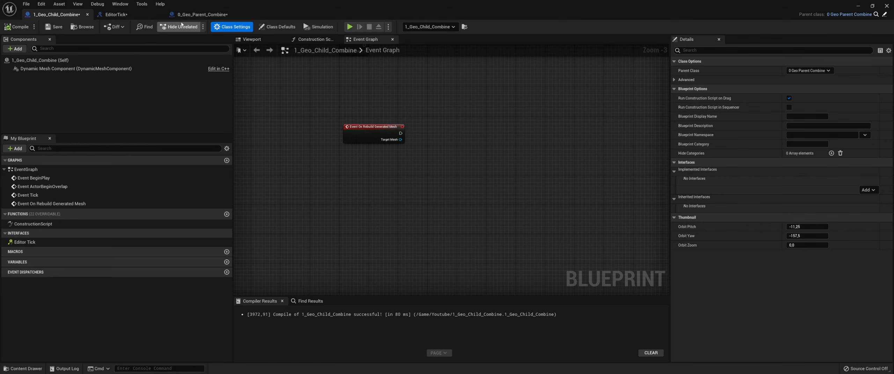
click(204, 17)
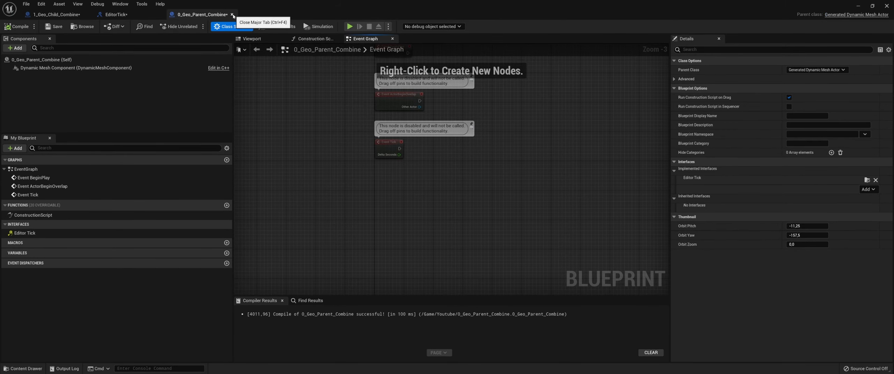
click(232, 15)
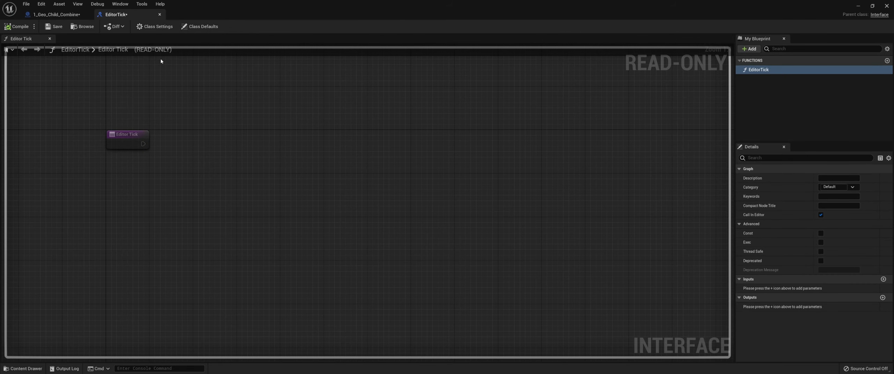
click(66, 16)
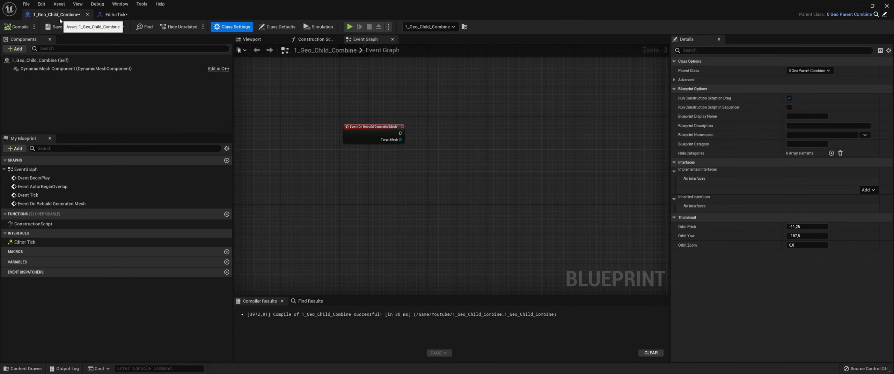
Add an Event Editor Tick node above the Event On Rebuild Generated Mesh node
right_drag(277, 132, 291, 167)
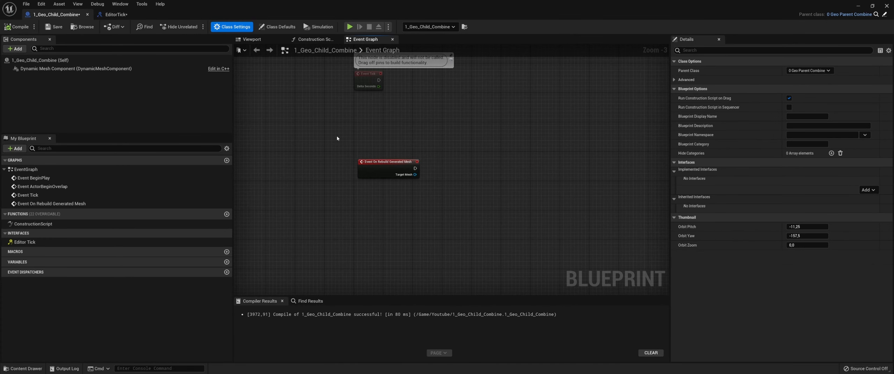
right_click(347, 131)
text(editor tick)
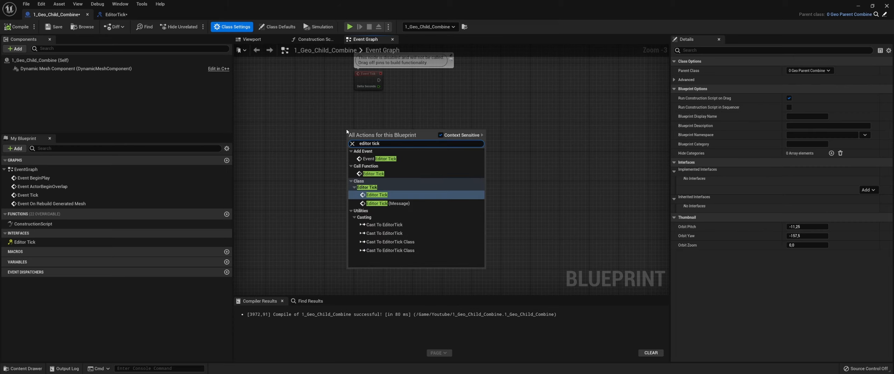
click(375, 159)
scroll(408, 121, up, 2)
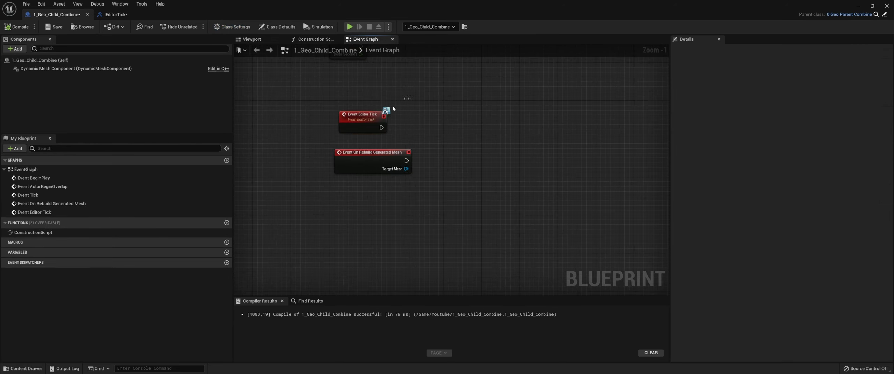
drag(407, 98, 333, 139)
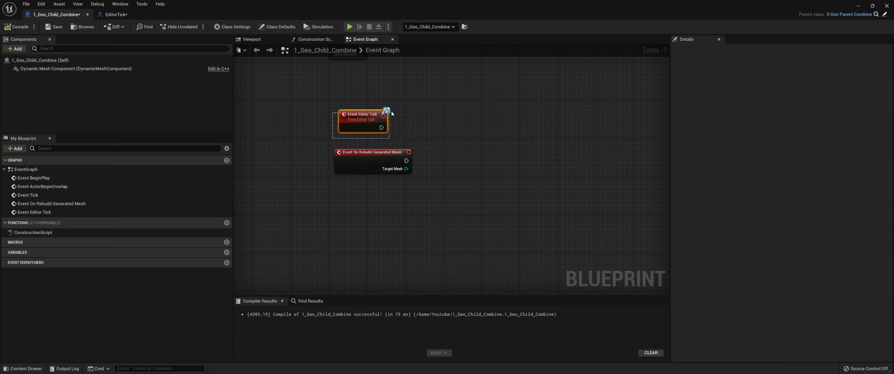
drag(391, 112, 333, 137)
drag(381, 127, 501, 133)
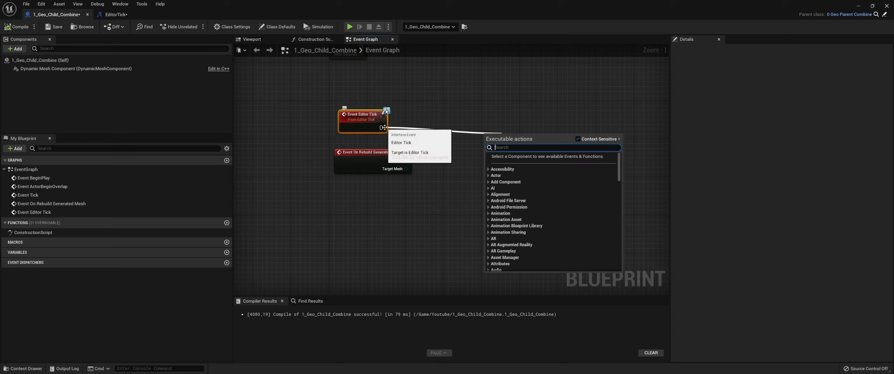
drag(382, 127, 633, 139)
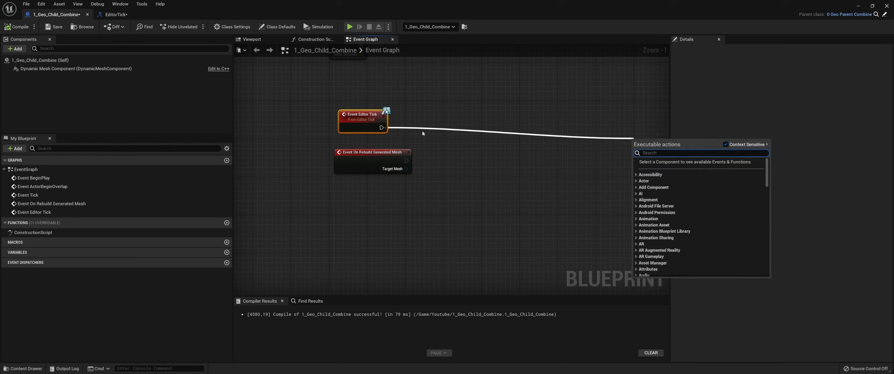
right_drag(427, 136, 418, 137)
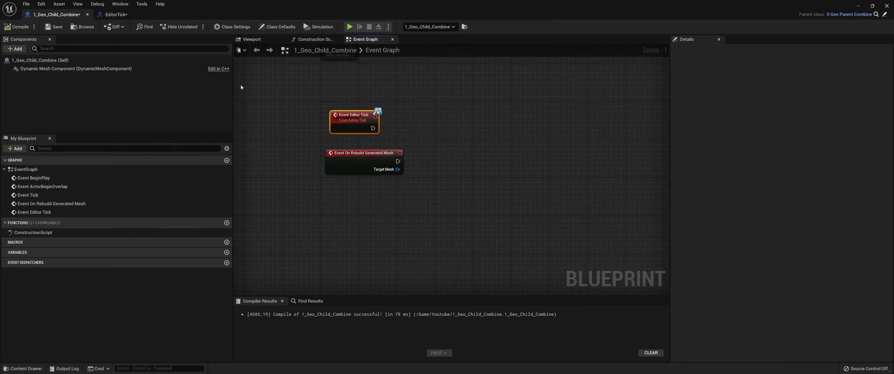
Connect a Print String node to the execution output of Event Editor Tick
drag(373, 129, 527, 131)
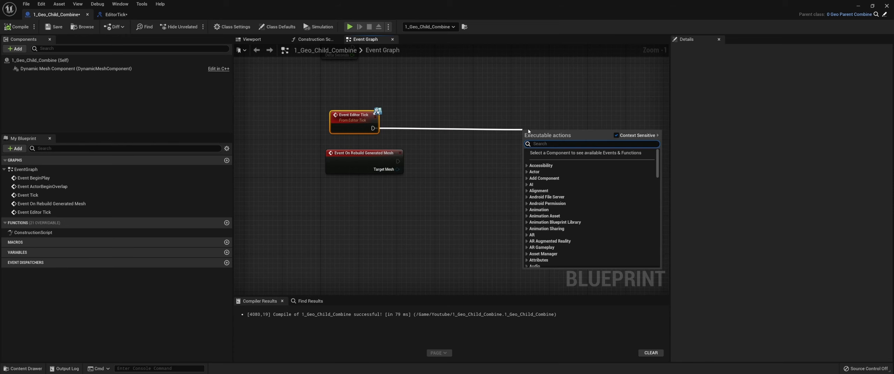
text(print)
key(Return)
Restore the Blueprint editor to a smaller window over the level and select the Event Editor Tick node
drag(428, 5, 457, 34)
click(359, 58)
right_drag(493, 161, 410, 114)
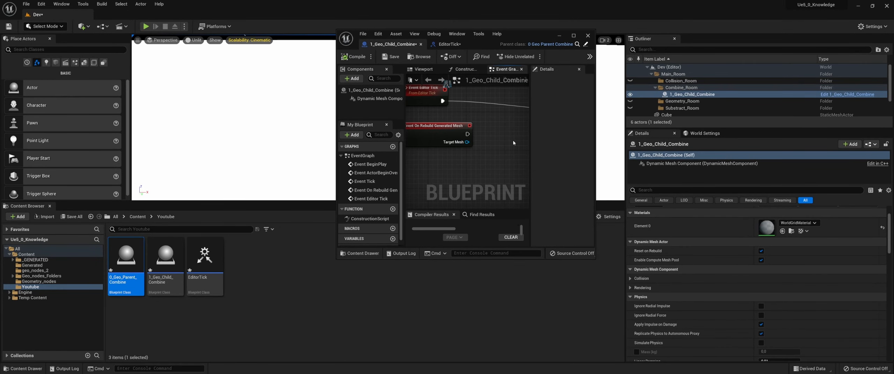
scroll(512, 142, down, 2)
right_drag(499, 143, 463, 148)
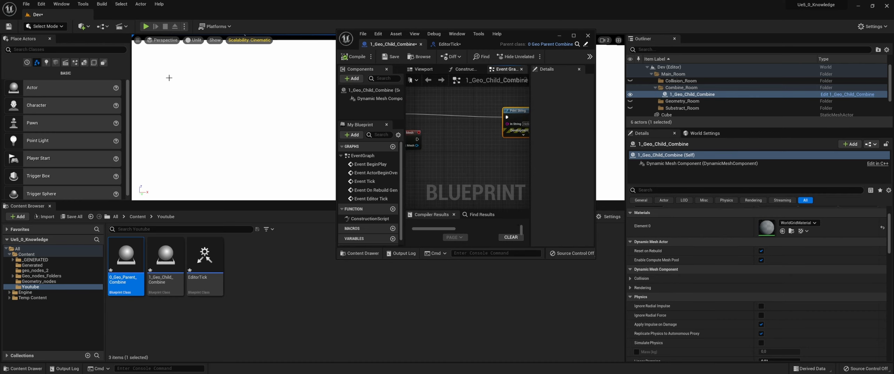
right_drag(444, 120, 476, 123)
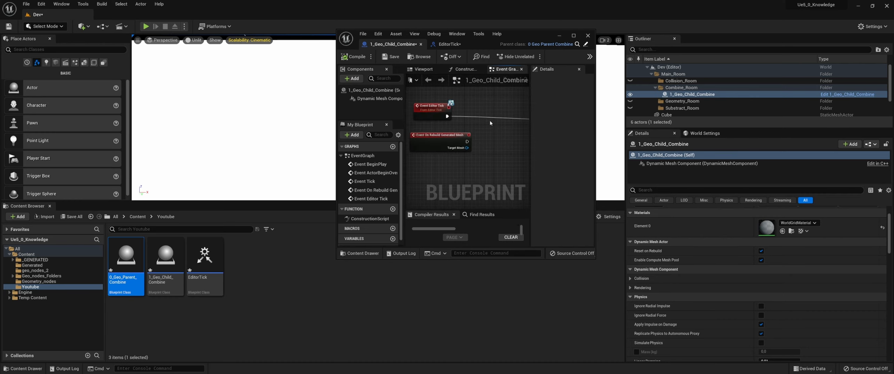
drag(475, 98, 424, 130)
right_drag(463, 127, 474, 127)
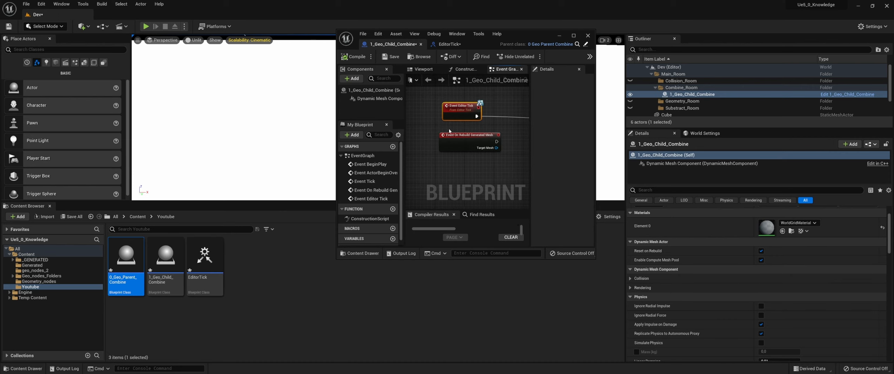
Maximize the Blueprint editor and review the construction script and event nodes of 1_Geo_Child_Combine
double_click(527, 39)
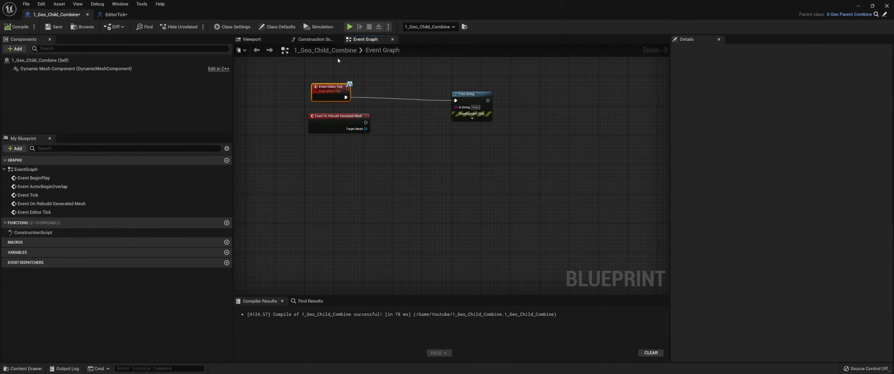
click(318, 40)
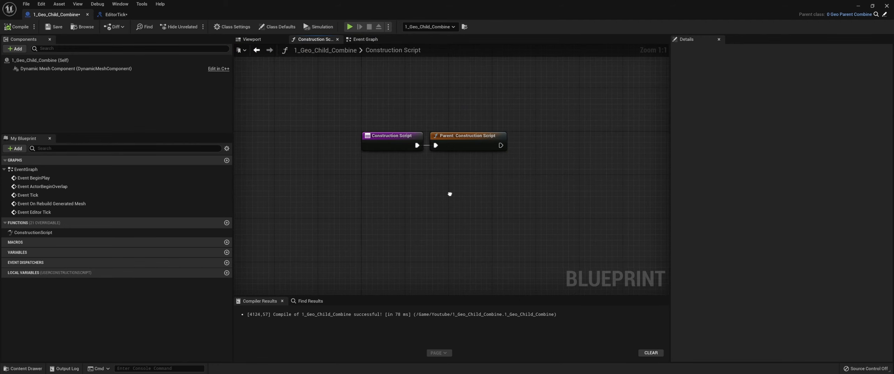
right_drag(454, 206, 432, 171)
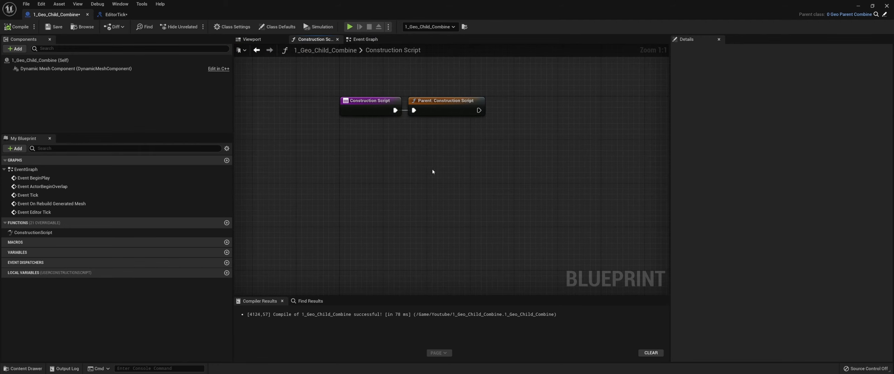
click(370, 41)
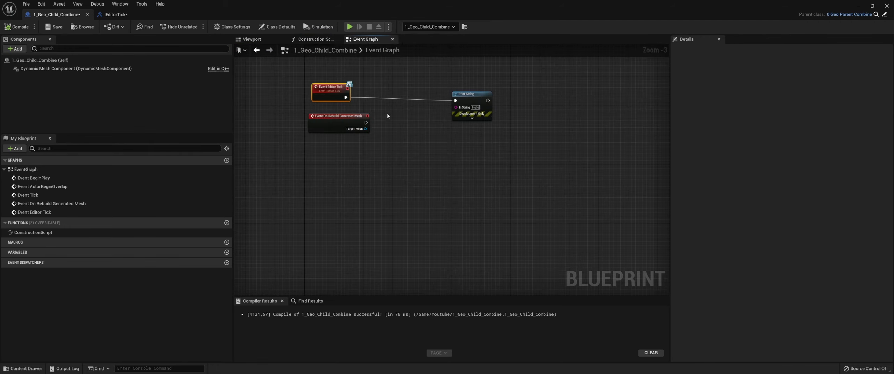
drag(385, 113, 307, 134)
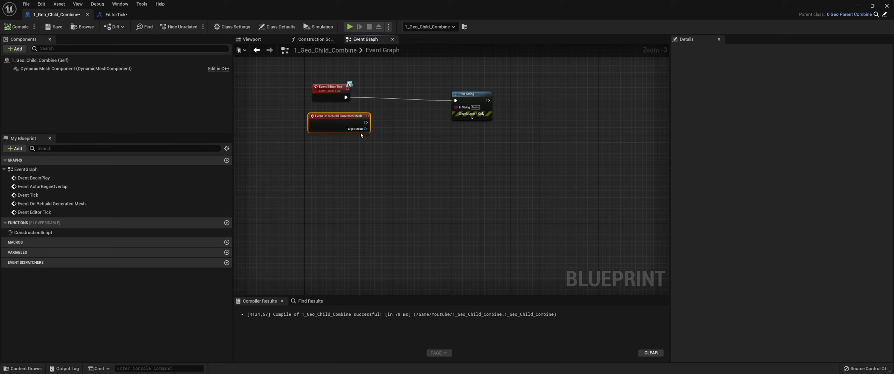
drag(304, 143, 305, 142)
drag(365, 128, 377, 134)
right_drag(354, 141, 379, 151)
Add a Set Timer by Function Name node to the construction script, executed after Parent: Construction Script
click(312, 39)
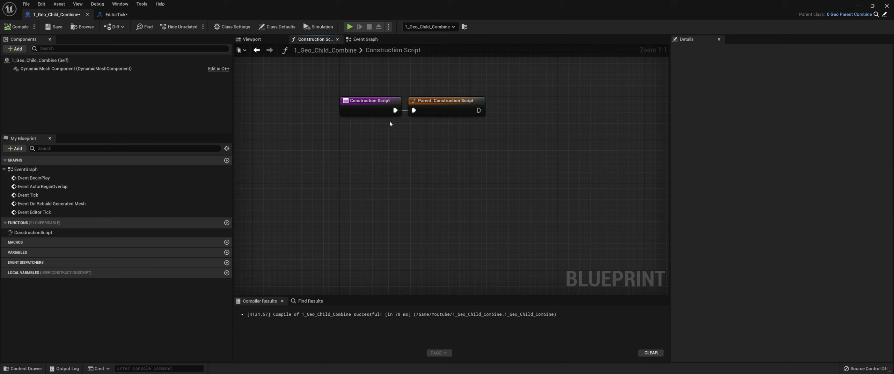
right_drag(405, 137, 373, 151)
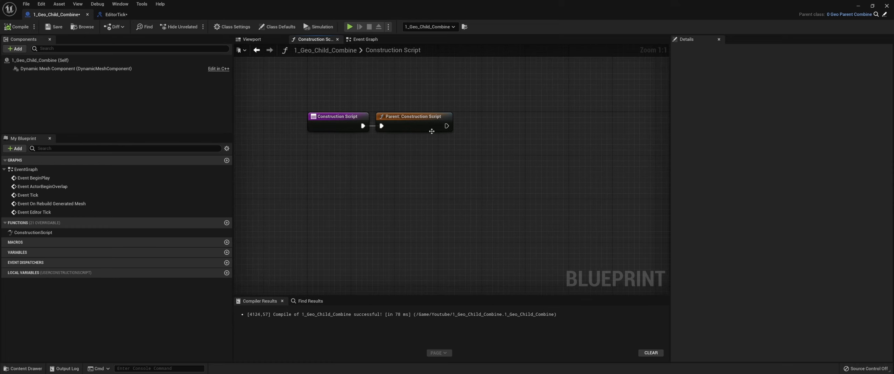
drag(446, 126, 606, 128)
right_drag(448, 172, 424, 174)
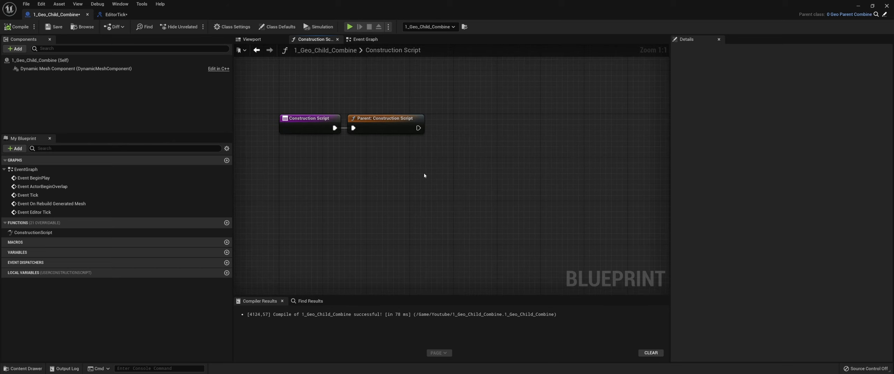
right_click(463, 165)
text(set timer)
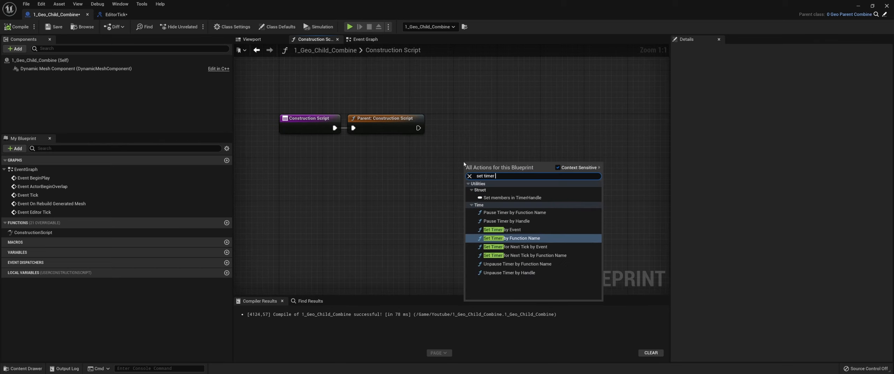
key(Return)
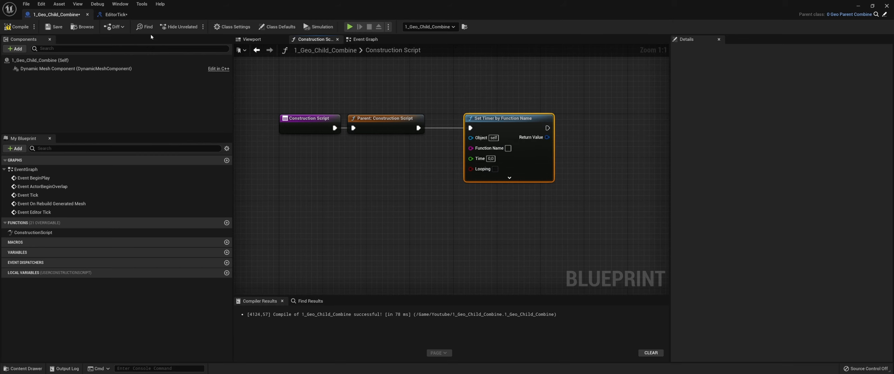
Examine the function name in the EditorTick interface and the Editor Tick interface entry in 0_Geo_Parent_Combine, returning to the child's construction script
click(124, 16)
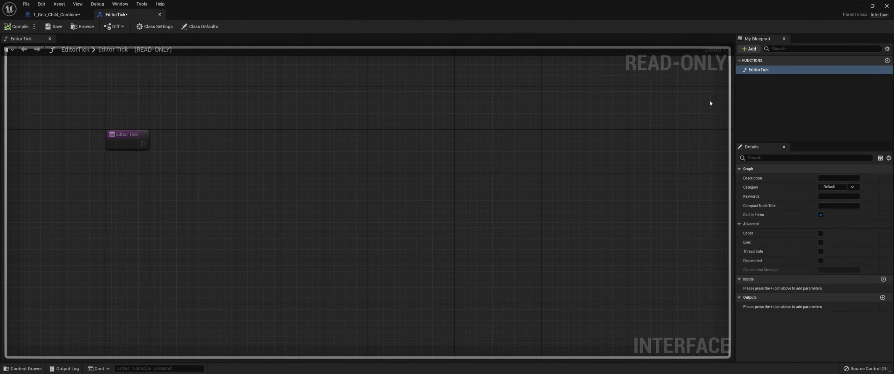
click(61, 14)
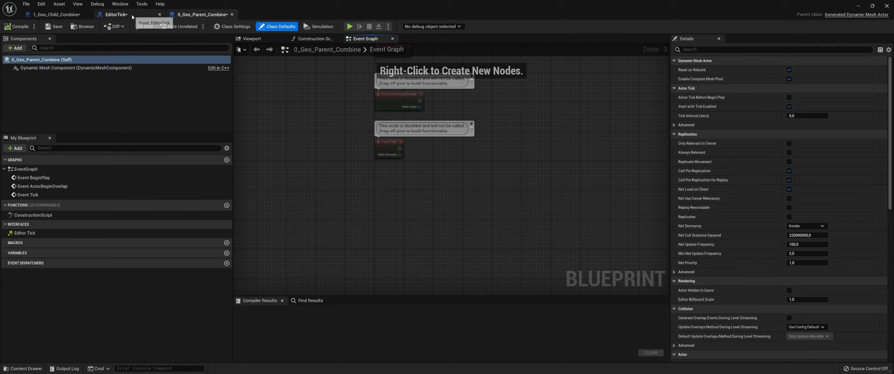
click(117, 14)
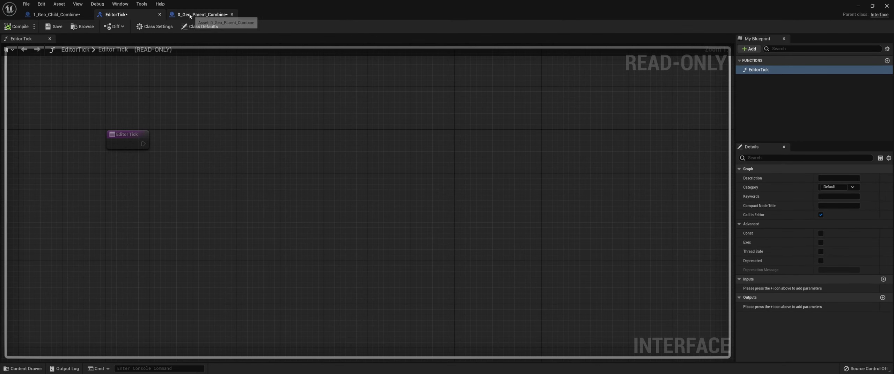
click(200, 15)
click(29, 234)
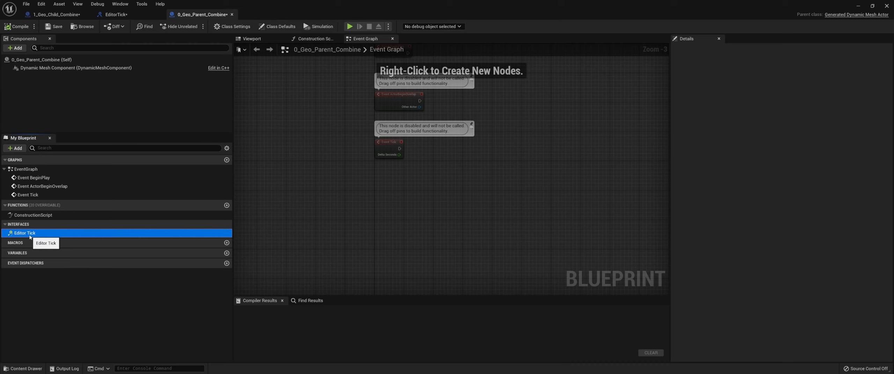
click(124, 16)
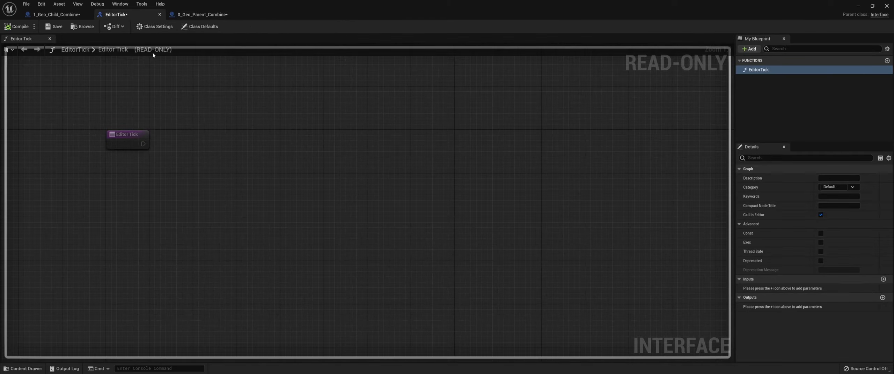
click(68, 16)
click(310, 39)
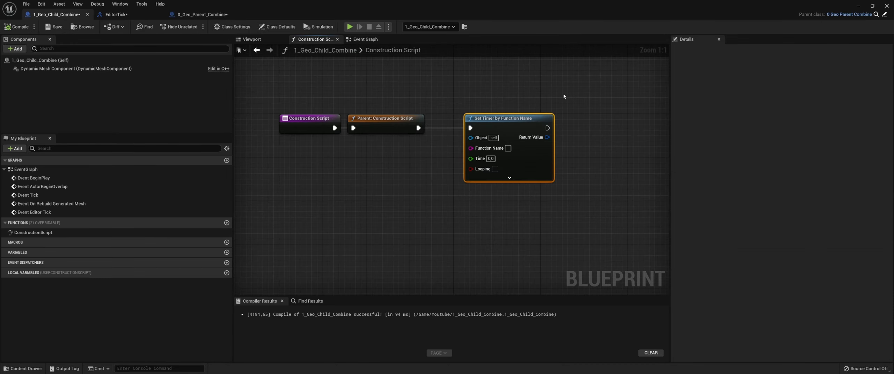
drag(563, 95, 464, 202)
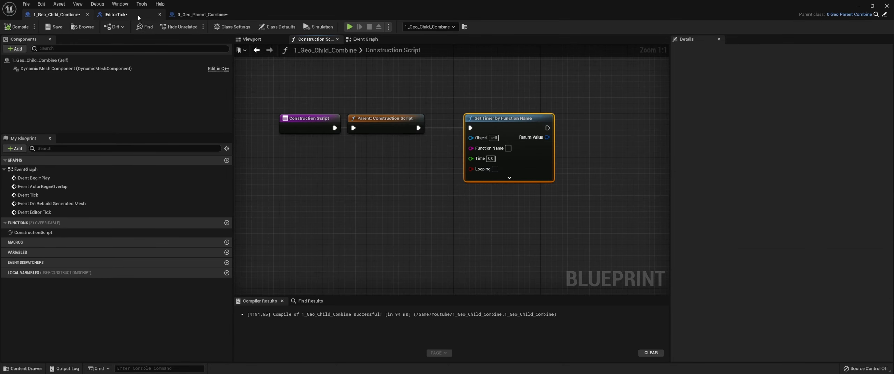
click(120, 16)
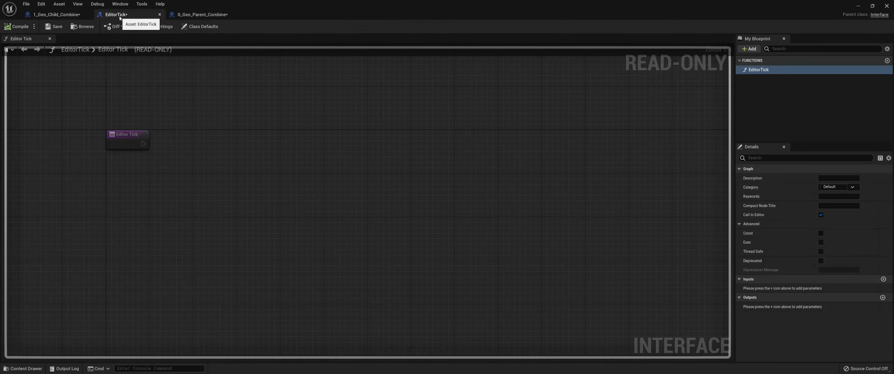
click(199, 14)
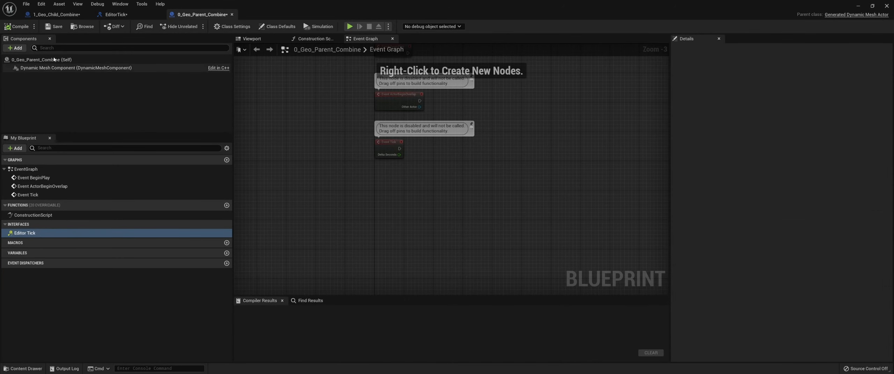
click(56, 14)
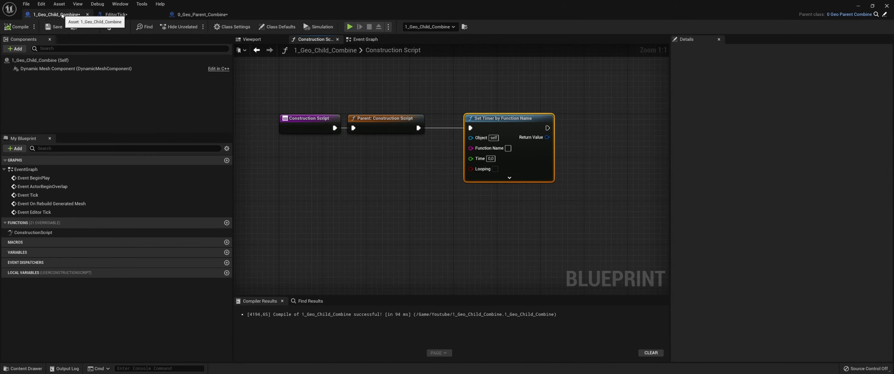
Set the timer node's function name to EditorTick and its time to 1.0, enable looping, and compile the blueprint
click(509, 148)
text(EditorTick)
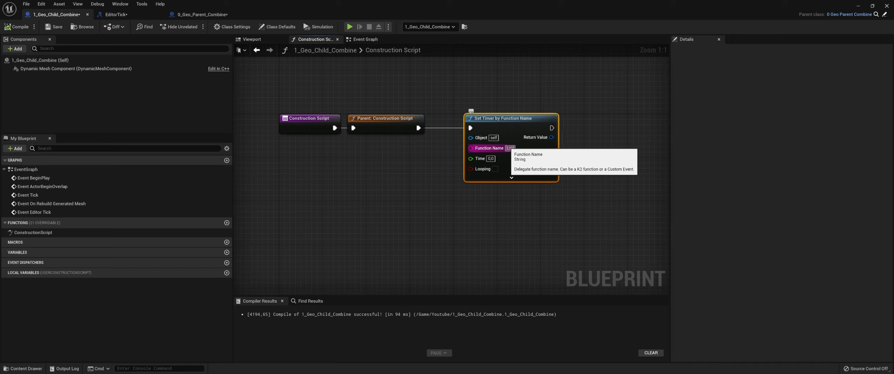
click(493, 163)
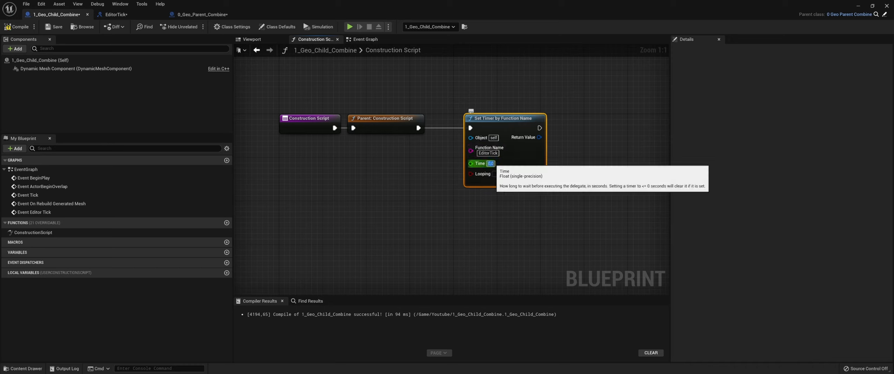
text(1)
click(509, 224)
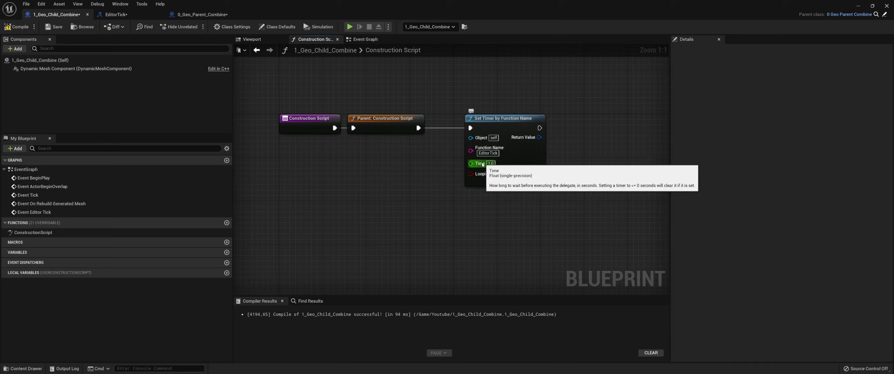
right_drag(501, 202, 483, 201)
click(477, 173)
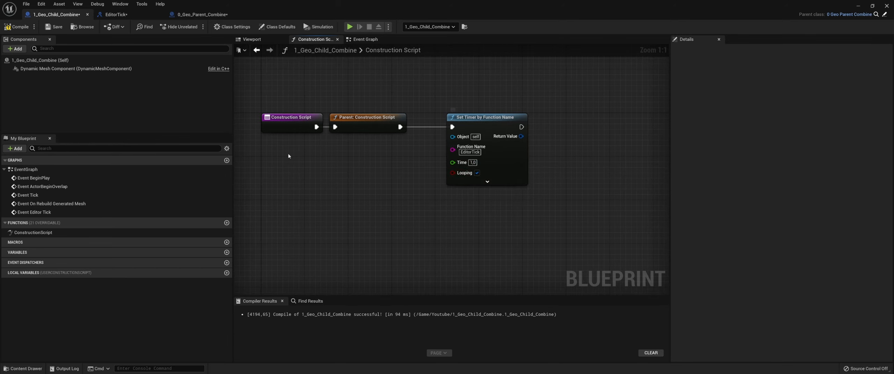
click(19, 30)
Review the child's event graph and timer node, the EditorTick interface, and the parent blueprint's interface entry
click(371, 44)
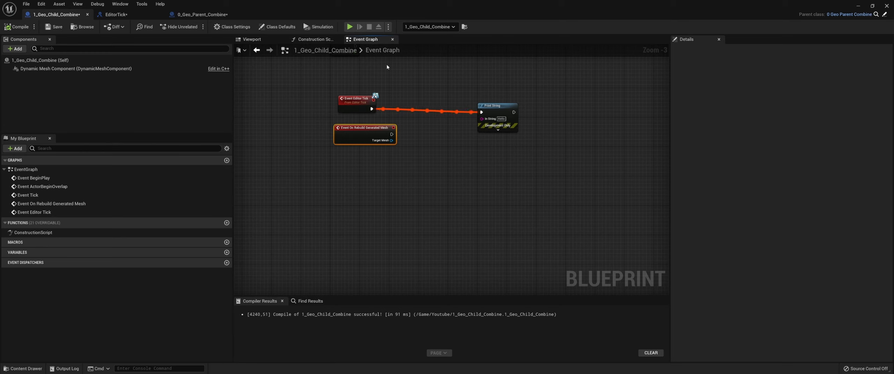
click(312, 39)
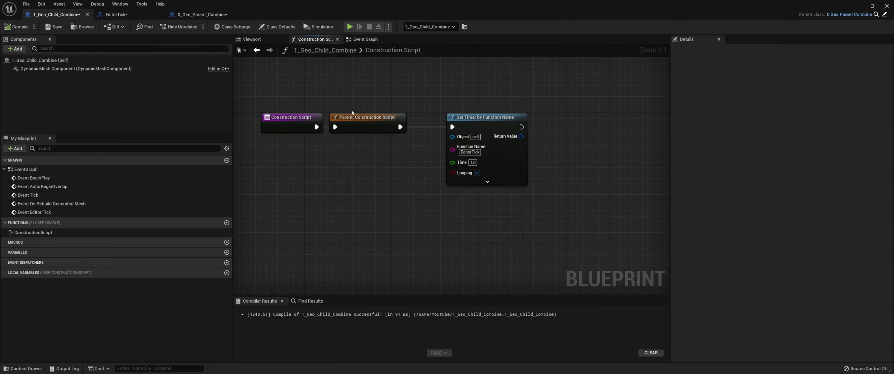
drag(246, 90, 436, 169)
drag(438, 100, 542, 210)
click(116, 14)
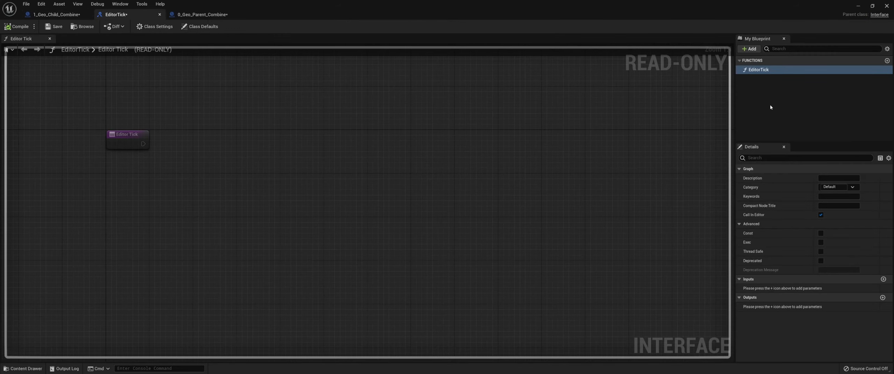
click(201, 15)
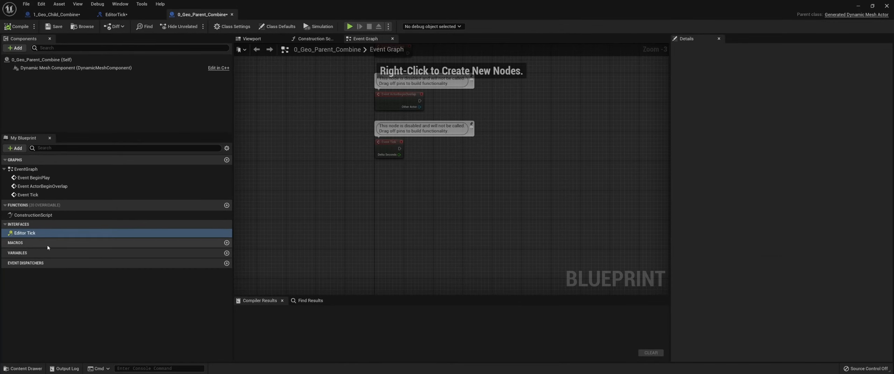
click(71, 16)
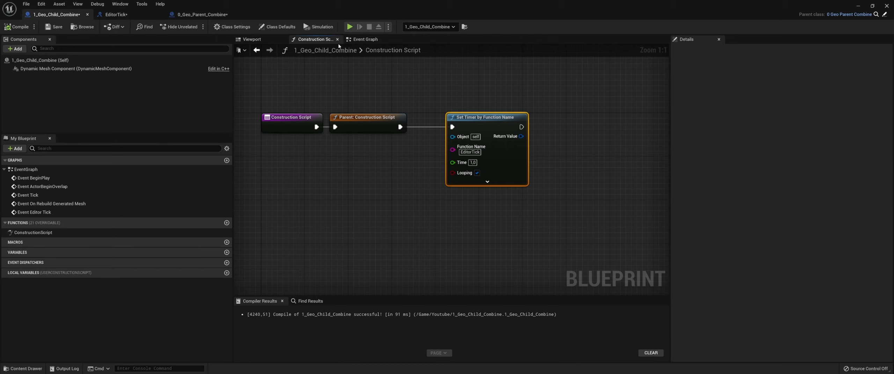
Select the Event Editor Tick and Print String nodes and check the level viewport for the printed output
click(365, 39)
drag(351, 91, 520, 119)
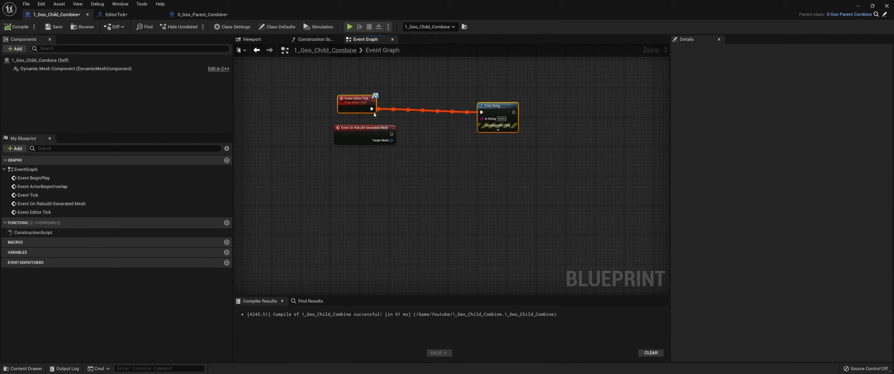
drag(433, 10, 494, 56)
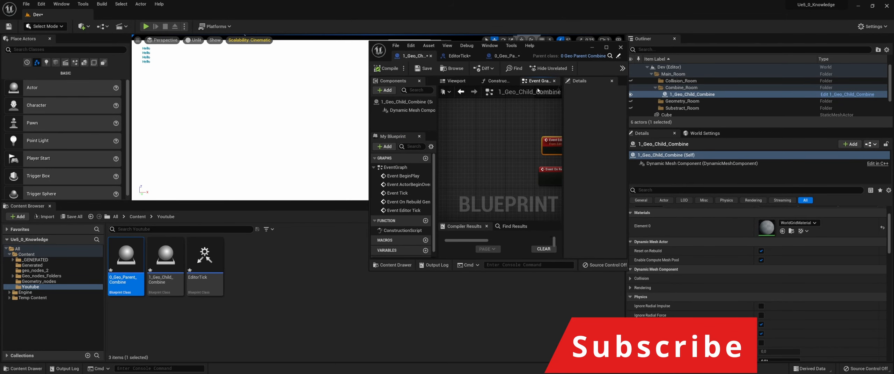
drag(555, 45, 547, 4)
Delete the Print String node from the child blueprint's event graph
key(Delete)
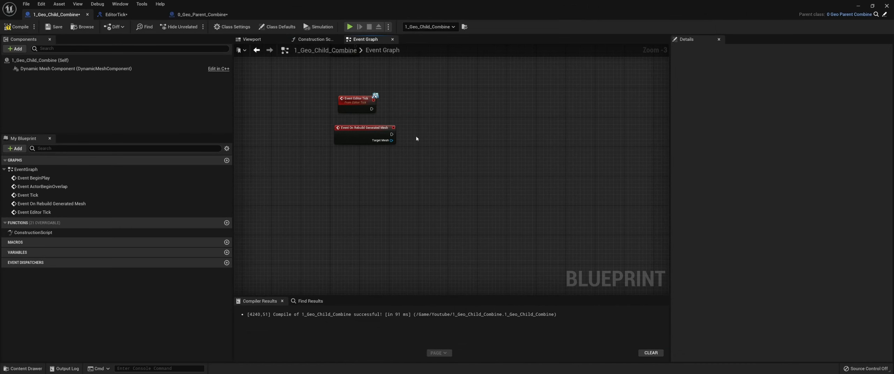
drag(372, 109, 451, 136)
right_drag(482, 98, 473, 114)
Close the child combine blueprint's editor and create a folder named Combine inside the Youtube folder
drag(419, 5, 277, 180)
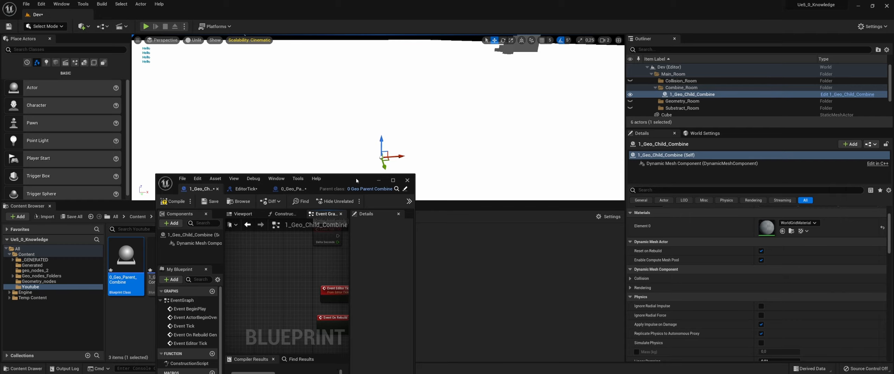
drag(356, 181, 497, 57)
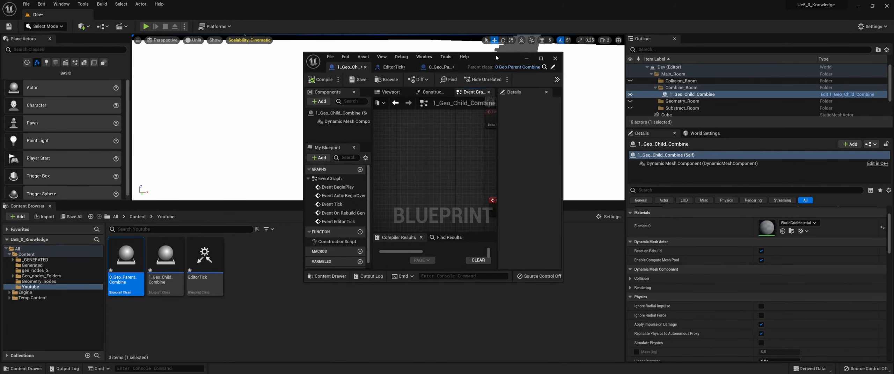
click(555, 59)
right_click(290, 285)
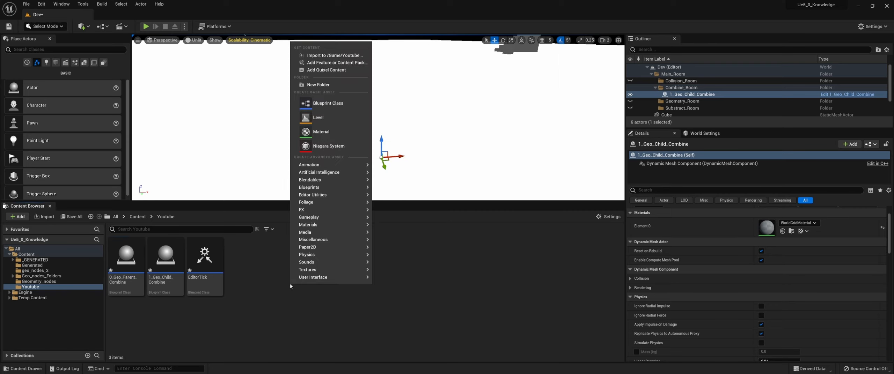
click(324, 84)
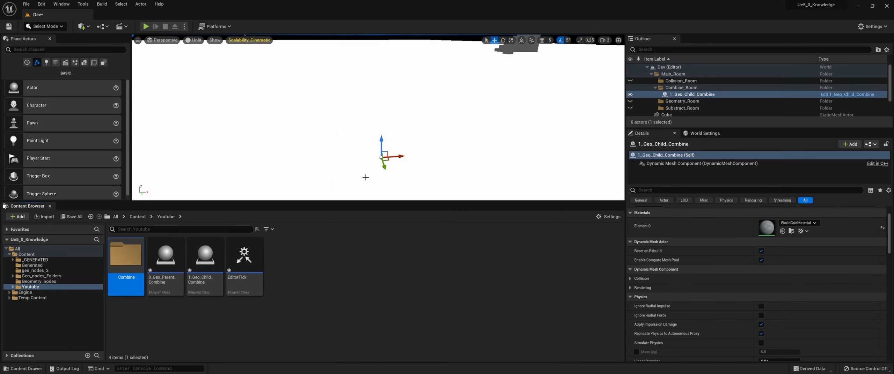
Move the 0_Geo_Parent_Combine and 1_Geo_Child_Combine blueprints into the Combine folder
click(166, 276)
ctrl+click(192, 282)
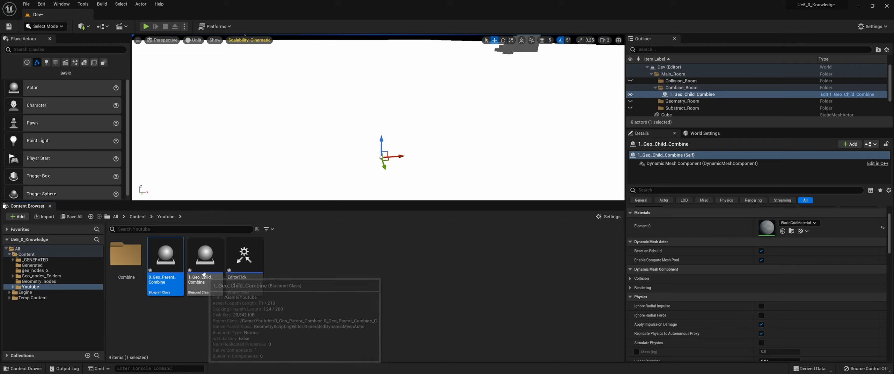
drag(165, 262, 122, 270)
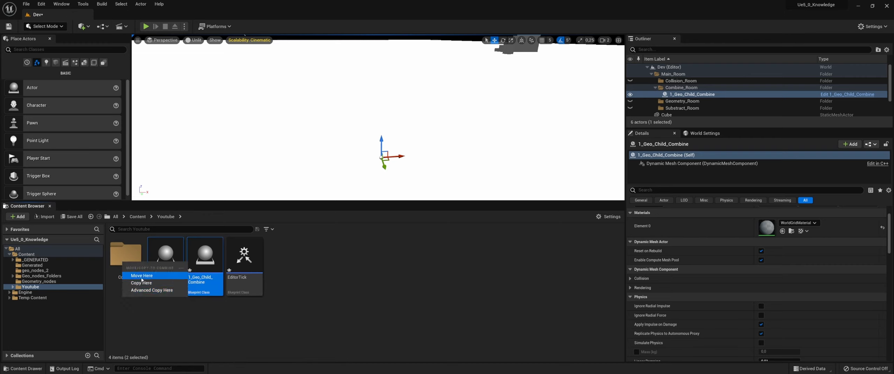
click(138, 278)
Create a new blueprint class in the Youtube folder with GeneratedDynamicMeshActor as its parent class
right_click(237, 285)
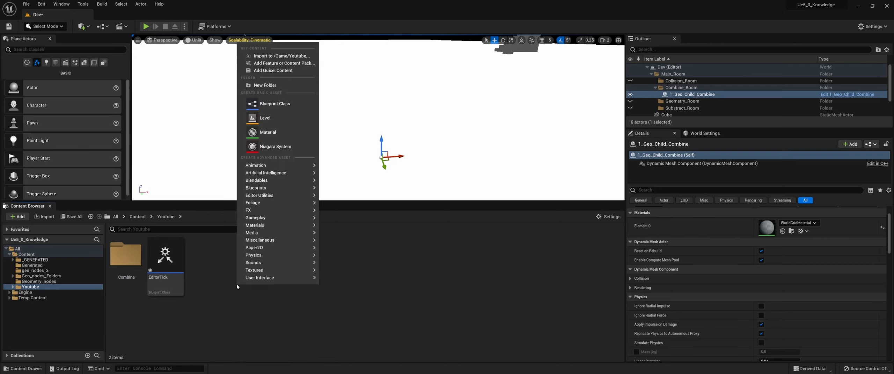
click(275, 104)
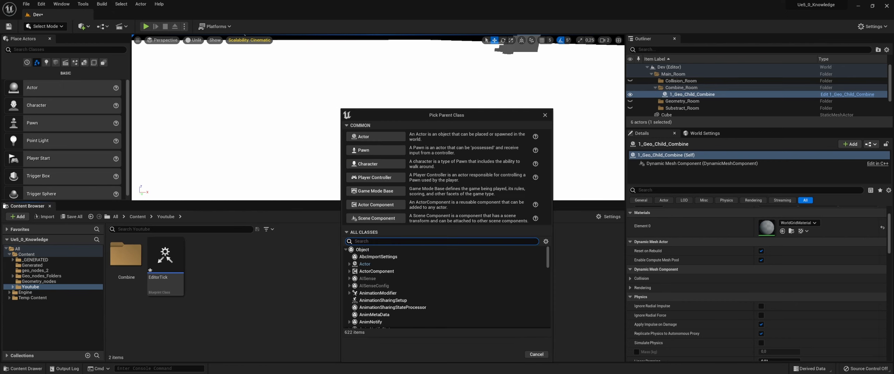
text(dynamic)
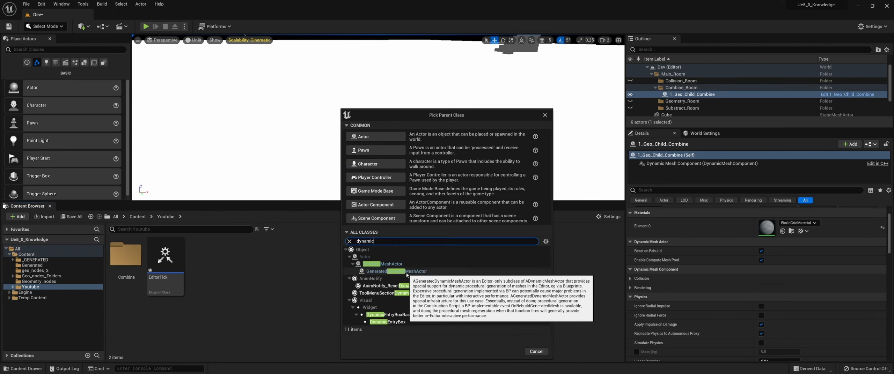
click(419, 272)
click(511, 352)
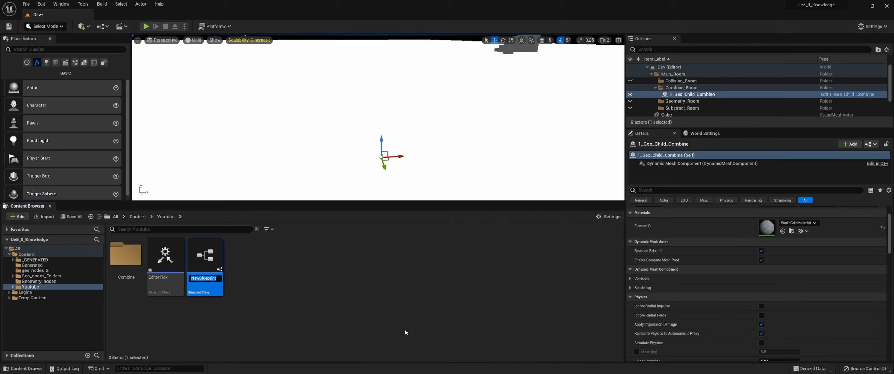
key(Return)
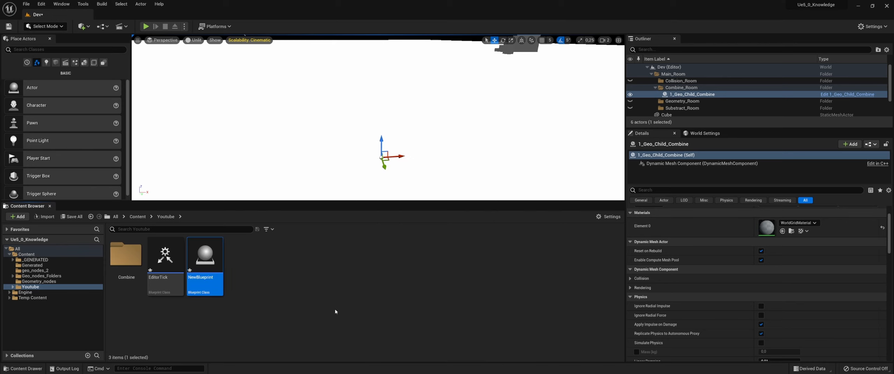
Rename the new blueprint as 0_Geo_Parent_Geometry, adapting the name of the parent blueprint in the Combine folder
double_click(132, 276)
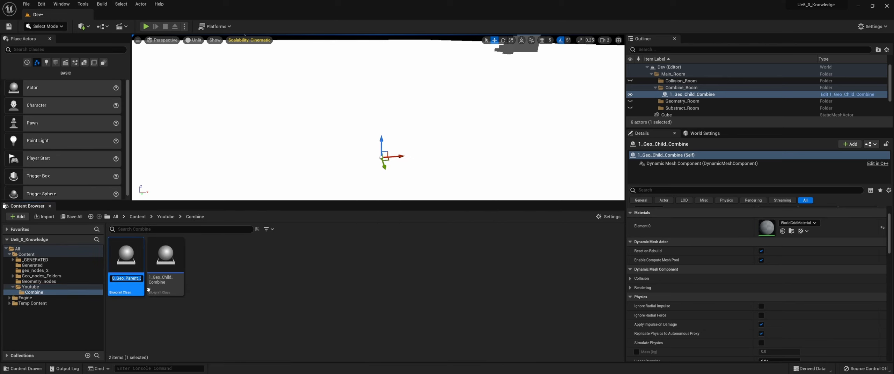
key(alt+Left)
click(205, 272)
key(F2)
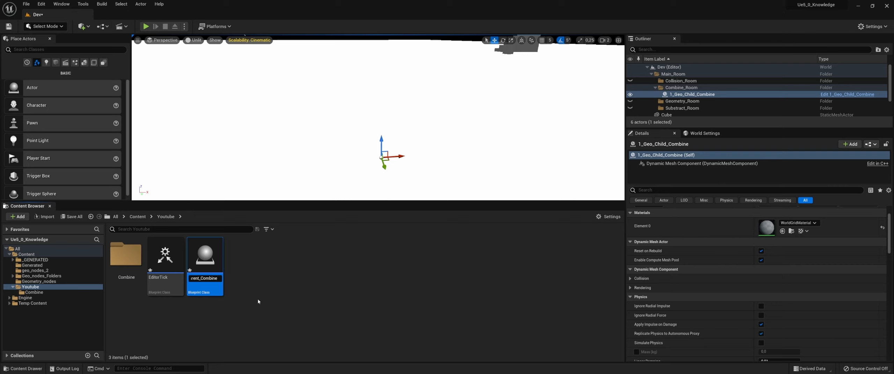
key(BackSpace)
key(BackSpace)
key(BackSpace)
key(BackSpace)
key(BackSpace)
key(BackSpace)
key(BackSpace)
text(Geometry)
key(Home)
text(0_)
key(Return)
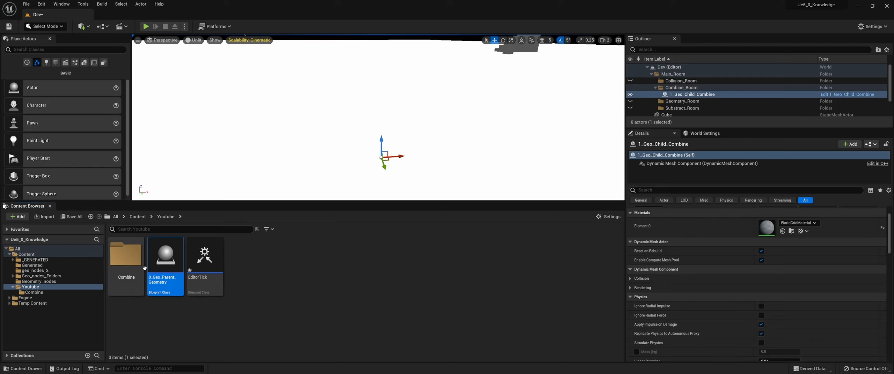
Create a child blueprint class of 0_Geo_Parent_Geometry in the Youtube folder and name it 0_Geo_Child_Geometry
double_click(126, 257)
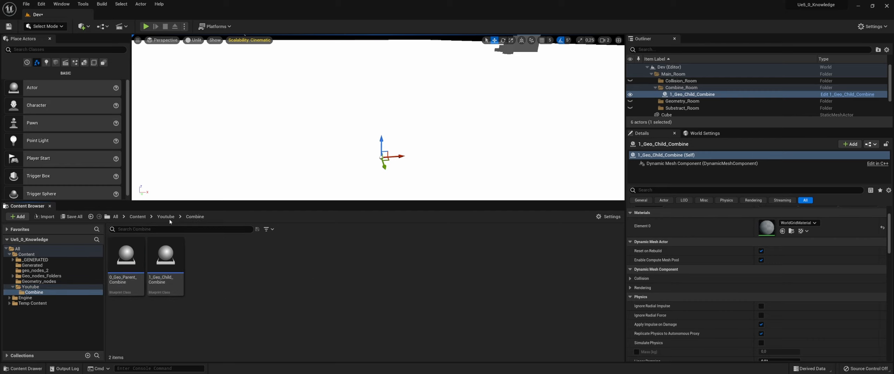
click(166, 216)
right_click(173, 266)
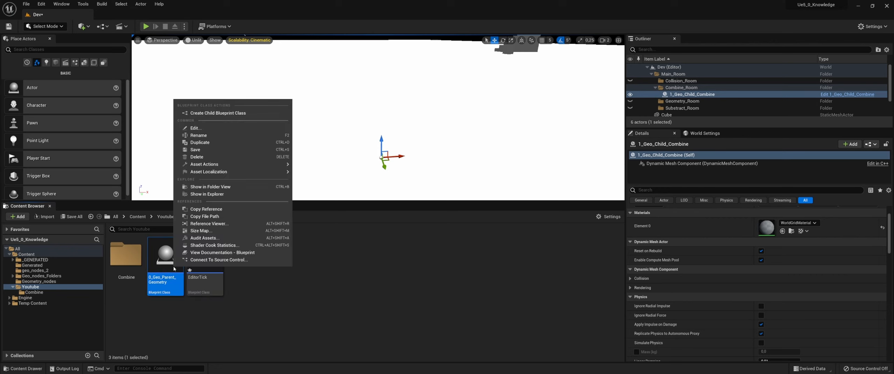
click(210, 114)
key(End)
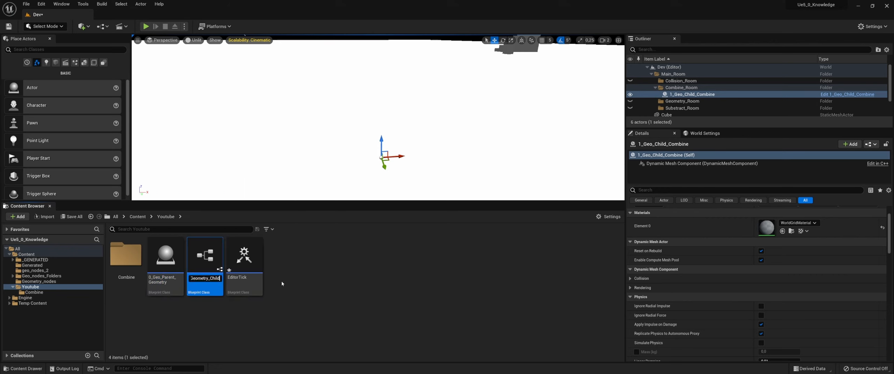
key(BackSpace)
key(BackSpace)
key(BackSpace)
key(BackSpace)
key(BackSpace)
key(BackSpace)
key(Left)
key(Left)
key(Left)
key(Left)
key(Left)
key(Left)
key(Left)
key(Left)
key(Left)
key(BackSpace)
key(BackSpace)
key(BackSpace)
key(BackSpace)
key(BackSpace)
key(BackSpace)
text(Child)
key(Return)
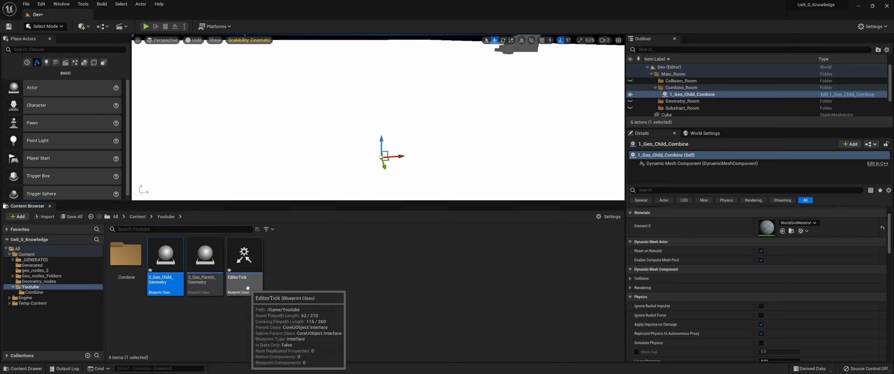
Rename the child geometry blueprint as 1_Geo_Child_Geometry
key(F2)
key(Home)
text(1)
click(219, 311)
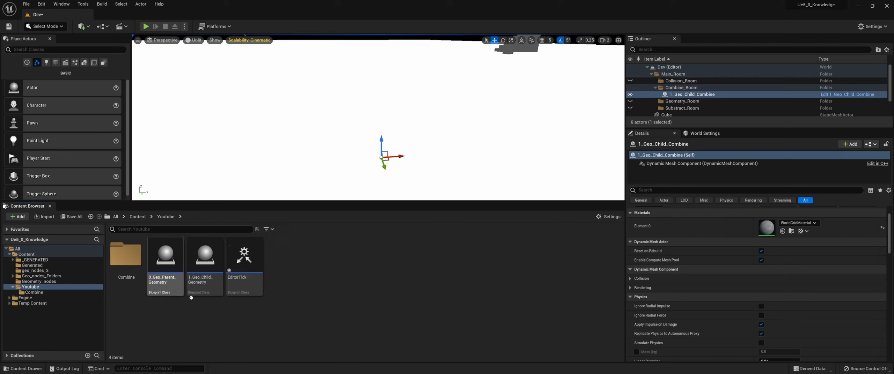
Open 1_Geo_Child_Geometry and add the Event On Rebuild Generated Mesh node to its event graph
click(174, 283)
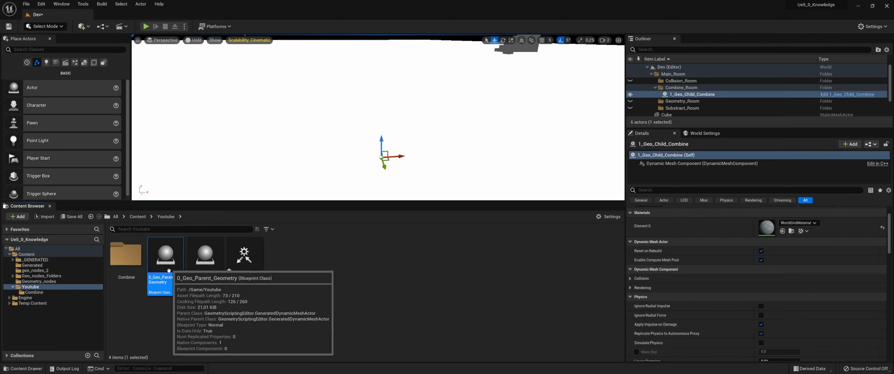
double_click(206, 257)
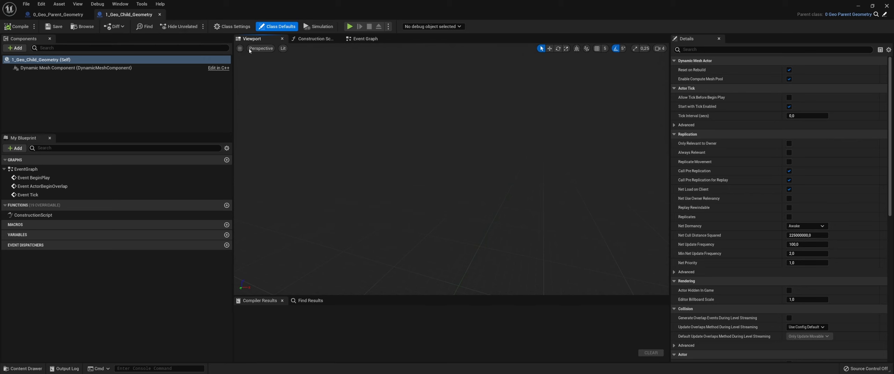
click(363, 40)
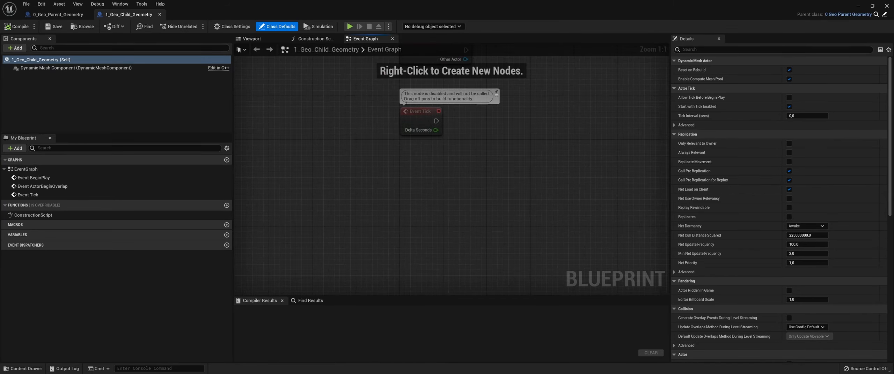
right_click(415, 192)
text(rebui)
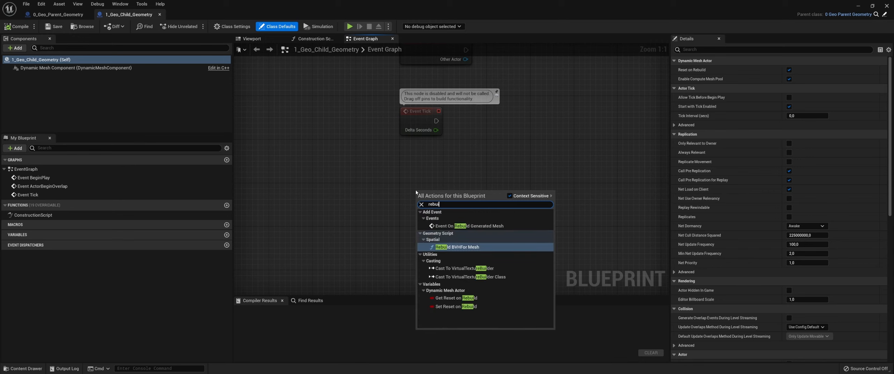
click(468, 227)
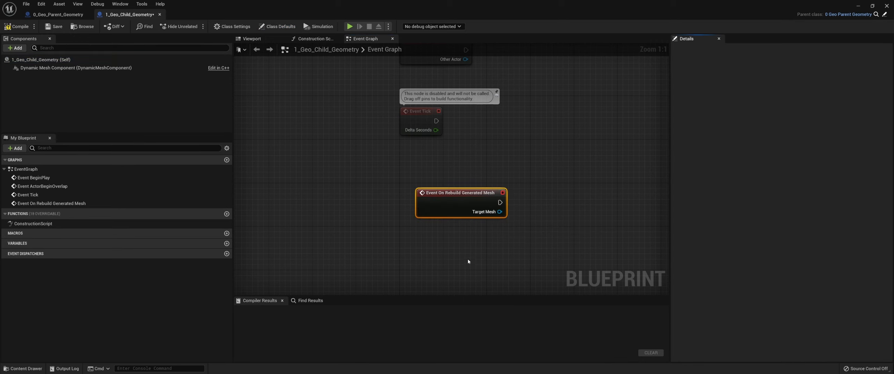
drag(476, 143, 363, 197)
Place 1_Geo_Child_Geometry in the level and put the actor into the Geometry_Room folder of the Outliner
drag(485, 3, 558, 160)
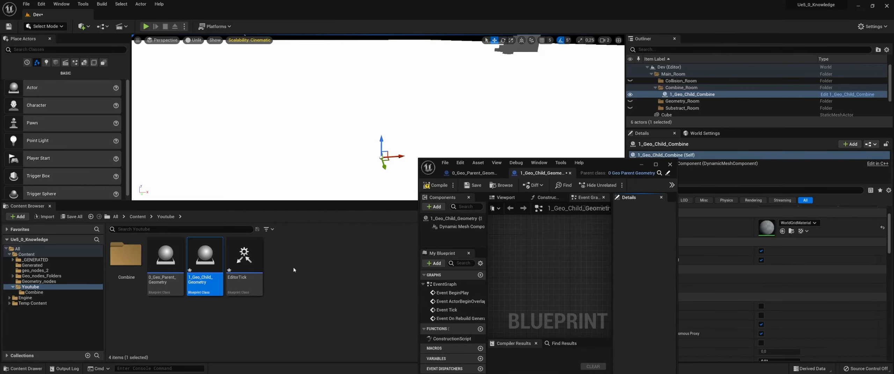
drag(206, 257, 320, 152)
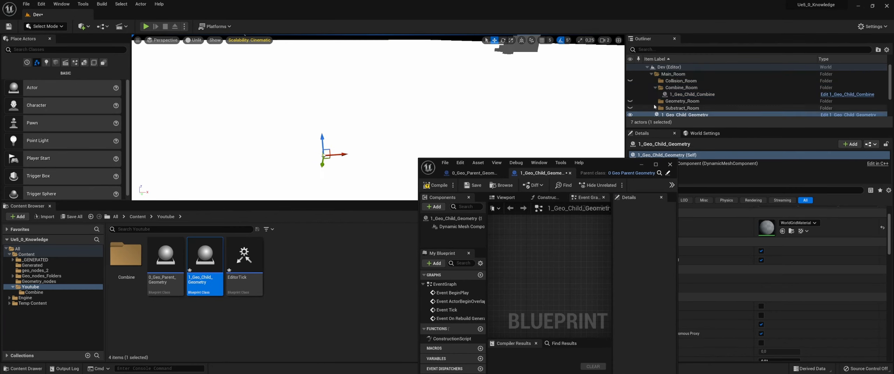
scroll(655, 107, down, 2)
drag(697, 94, 698, 82)
Connect a Print String node to Event On Rebuild Generated Mesh in the child geometry blueprint and compile it
drag(603, 163, 584, 0)
drag(464, 165, 529, 155)
text(print)
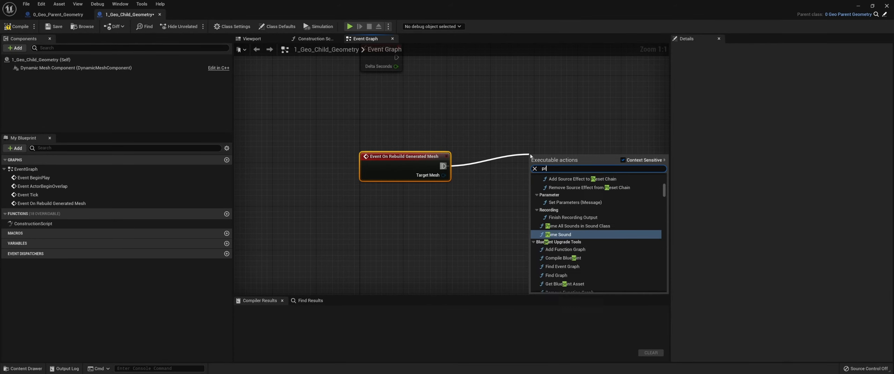
key(Return)
key(F7)
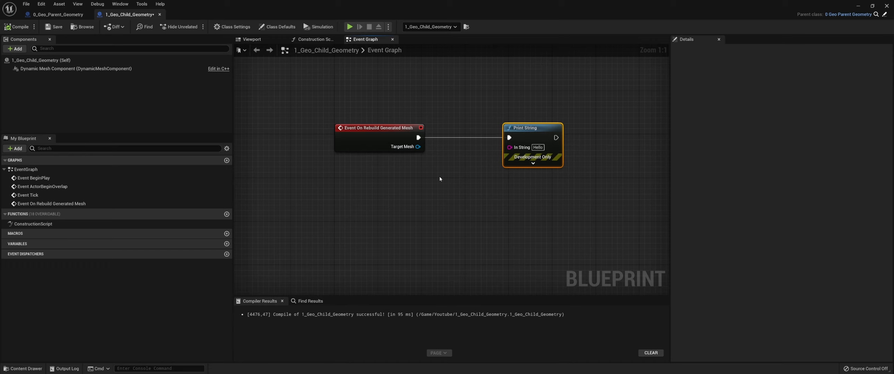
Delete the Print String node from the child geometry blueprint's event graph
right_drag(470, 199, 425, 201)
key(Delete)
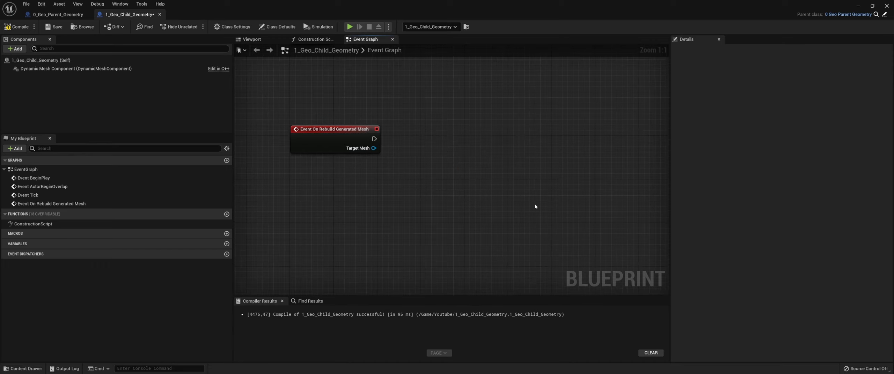
right_drag(373, 148, 354, 153)
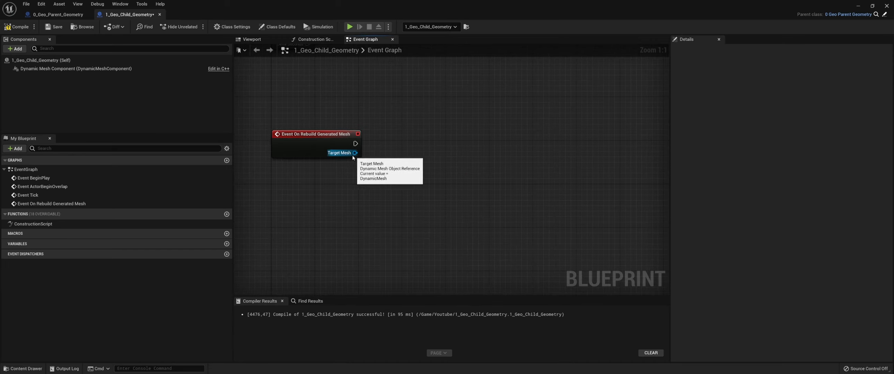
Examine the rebuild event's Target Mesh output and the actions available for its Dynamic Mesh reference
drag(355, 153, 408, 153)
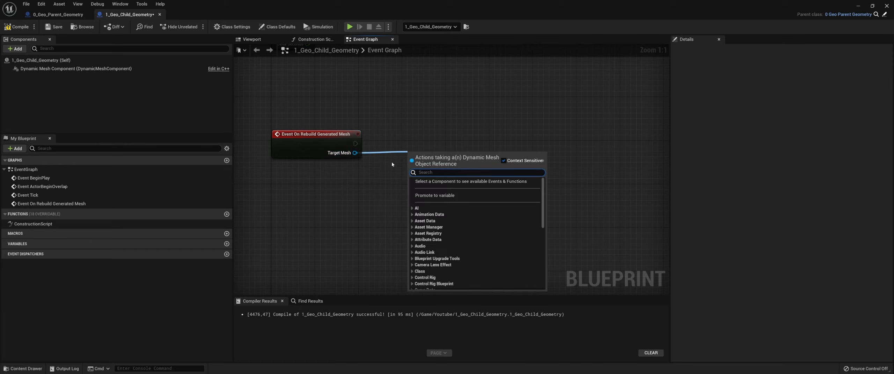
right_drag(392, 165, 380, 163)
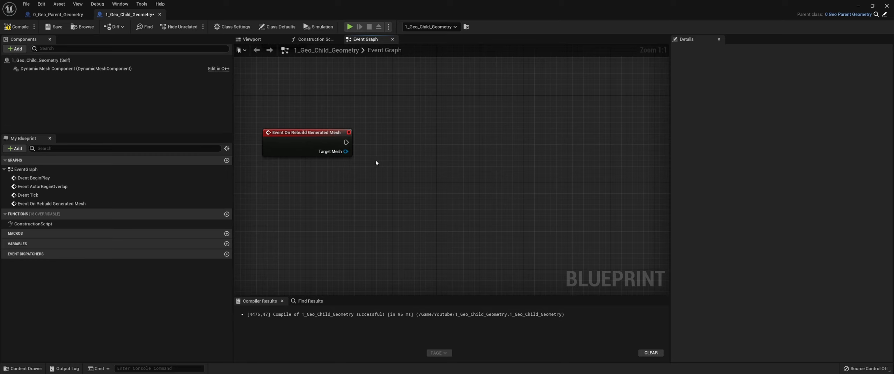
right_drag(376, 163, 390, 166)
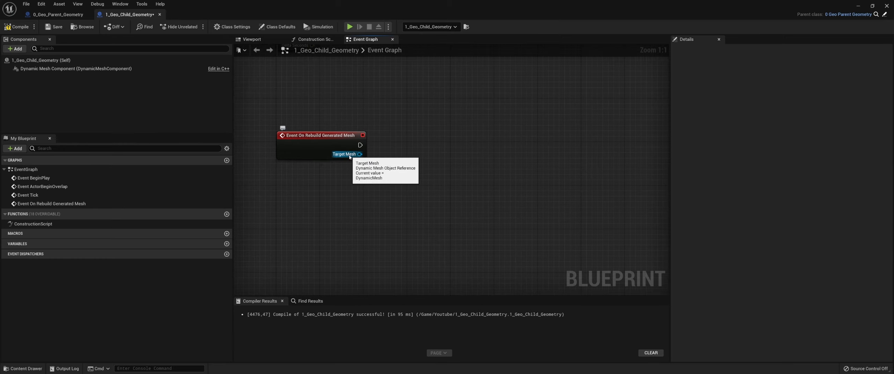
right_drag(390, 166, 398, 172)
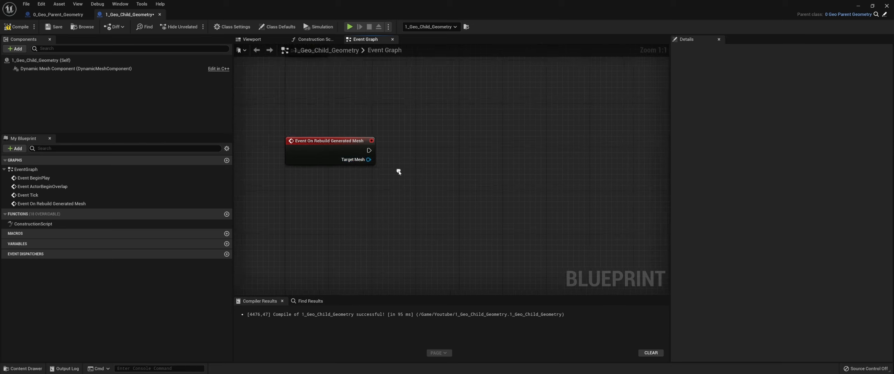
right_click(369, 160)
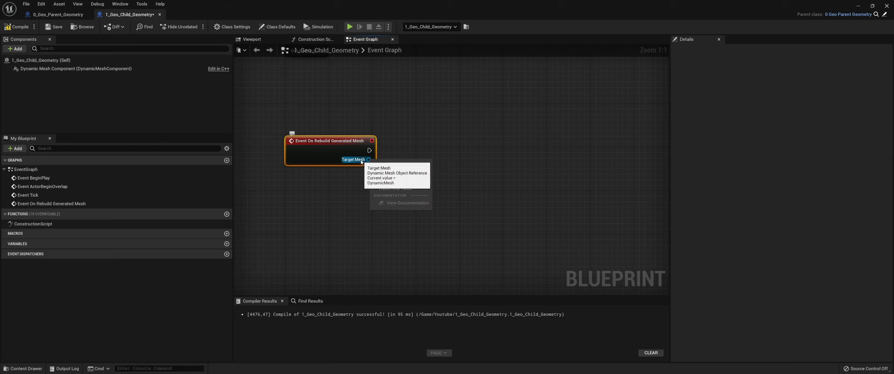
Promote the rebuild event's Target Mesh output to a variable named Target Mesh and align its SET node with the event
click(399, 173)
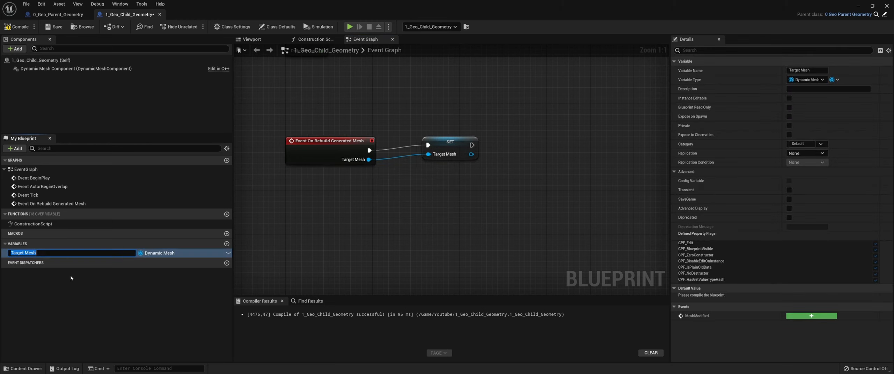
click(116, 301)
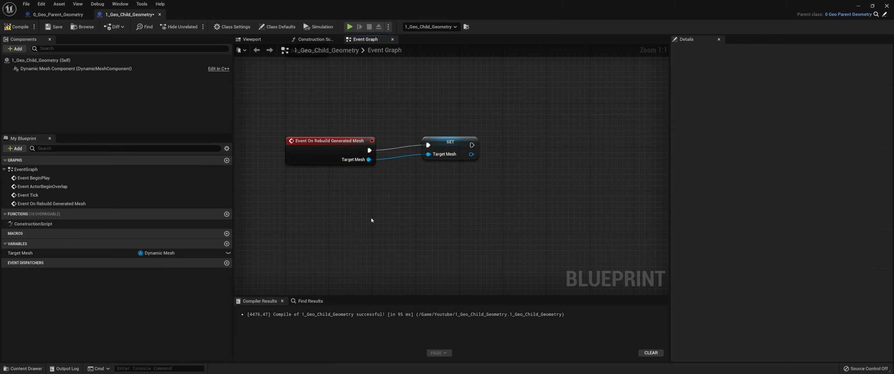
drag(455, 152, 445, 158)
Try out a Get and a Set node for the Target Mesh variable in the event graph, and delete both
drag(120, 254, 416, 193)
click(433, 200)
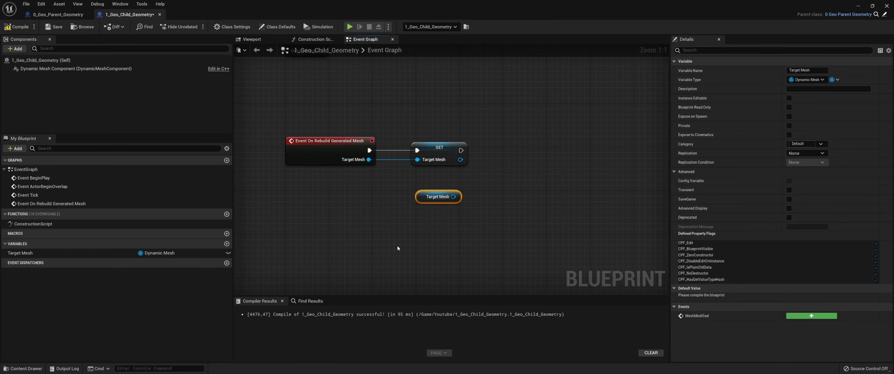
drag(421, 241, 405, 189)
click(433, 227)
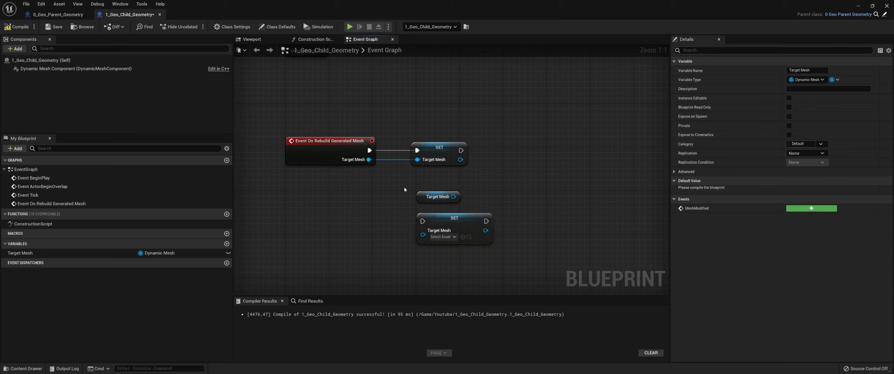
drag(469, 207, 469, 206)
click(353, 152)
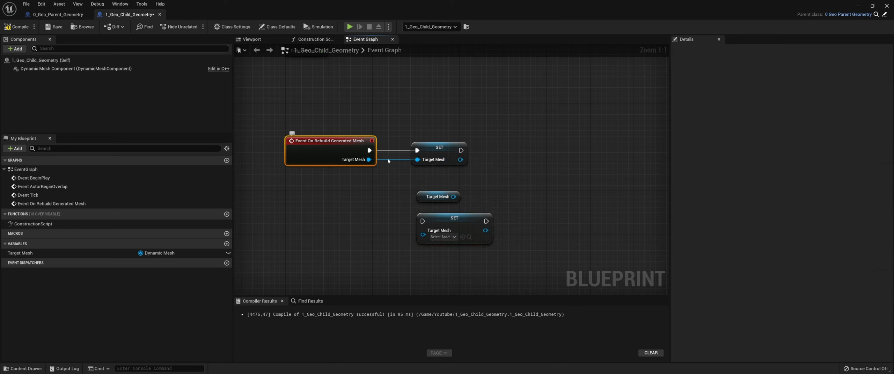
click(446, 151)
drag(519, 197, 450, 227)
key(Delete)
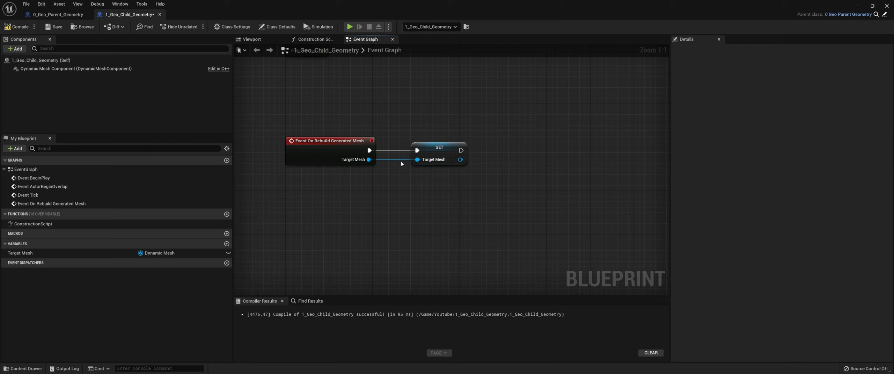
Move the Target Mesh SET node slightly closer to Event On Rebuild Generated Mesh
drag(436, 154, 431, 154)
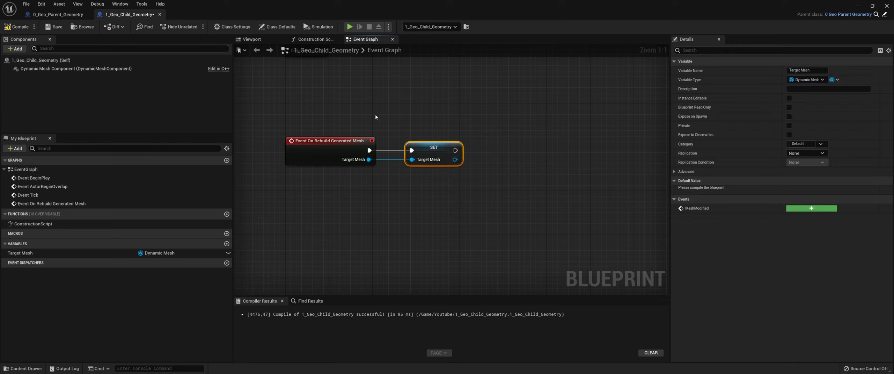
drag(375, 116, 290, 189)
drag(476, 124, 416, 179)
drag(360, 161, 380, 175)
click(445, 150)
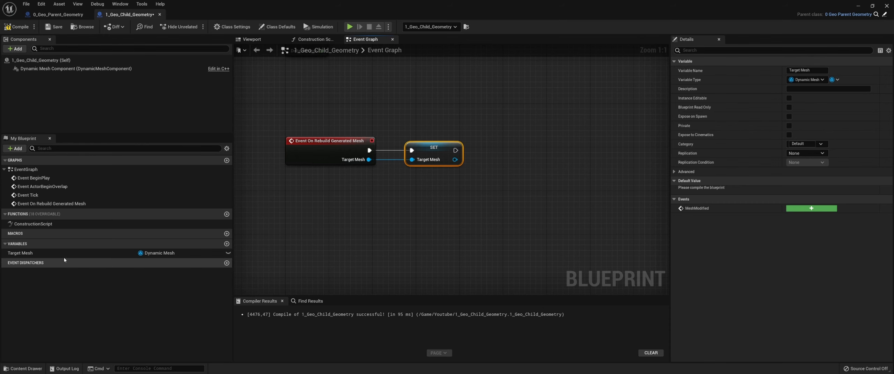
Place a Get node for the Target Mesh variable in the free space below the SET node
drag(60, 254, 488, 222)
click(517, 235)
right_drag(543, 240, 457, 213)
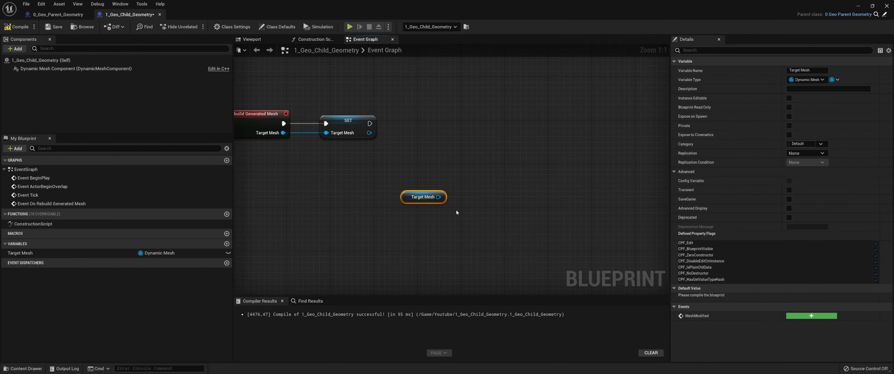
drag(408, 197, 440, 199)
drag(369, 133, 545, 106)
scroll(507, 198, down, 4)
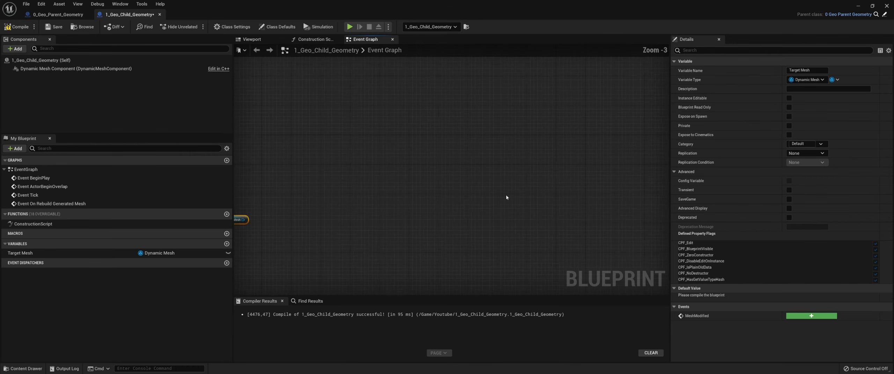
right_drag(378, 193, 591, 166)
scroll(541, 181, up, 3)
drag(517, 190, 450, 190)
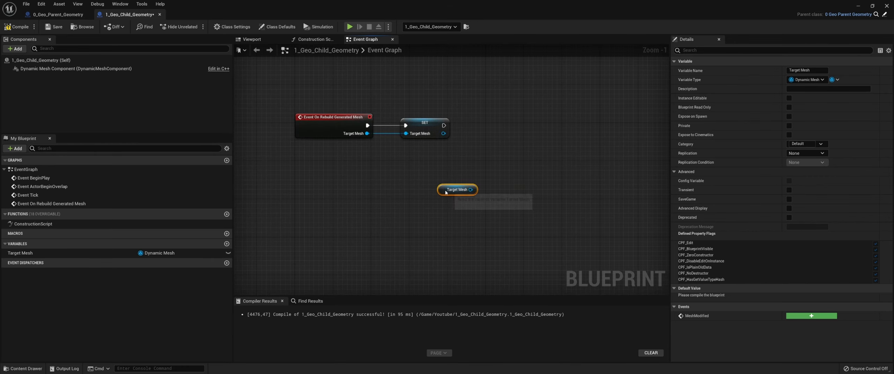
right_drag(520, 175, 486, 183)
right_drag(467, 149, 447, 159)
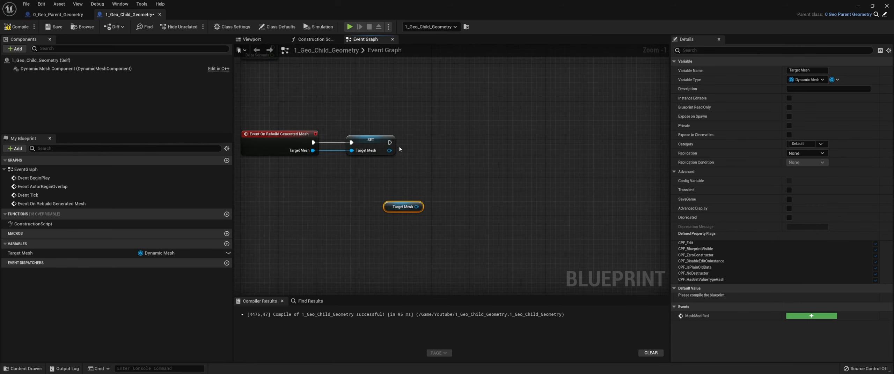
Add a Sequence node after the Target Mesh SET node and connect their execution pins
drag(389, 142, 594, 88)
text(seq)
key(Return)
drag(481, 150, 592, 152)
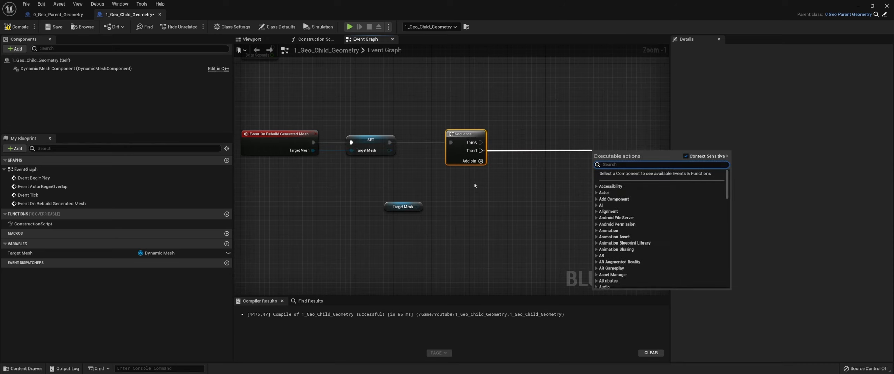
drag(465, 130, 511, 132)
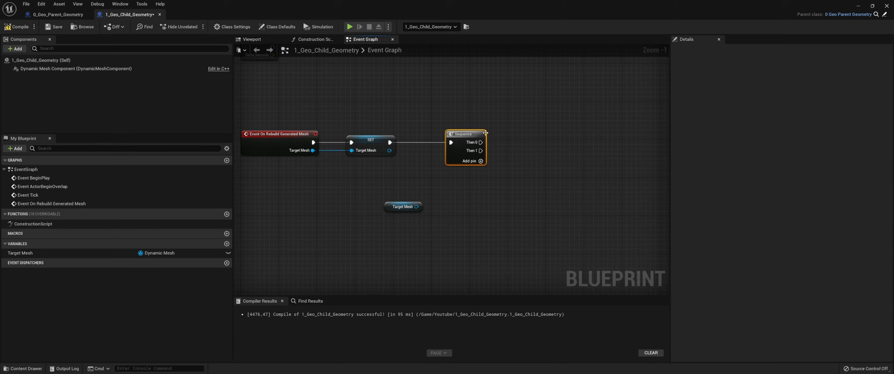
right_drag(559, 165, 529, 156)
drag(452, 134, 536, 105)
right_drag(450, 157, 472, 167)
Browse the Geometry Script action categories available for the Sequence node's Then 0 output
drag(427, 148, 532, 137)
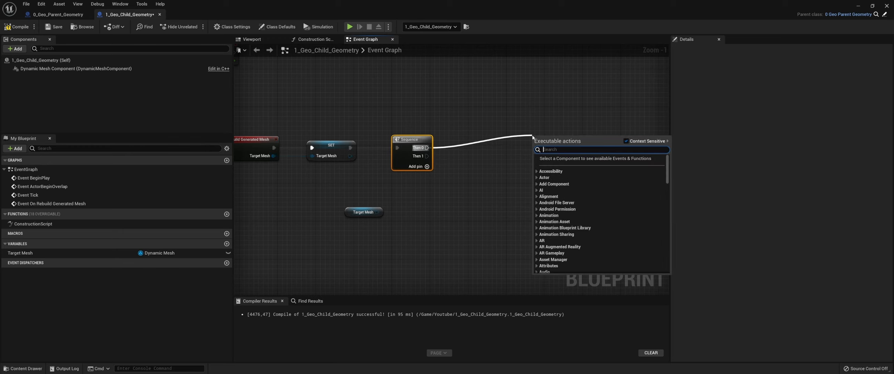
scroll(555, 219, down, 10)
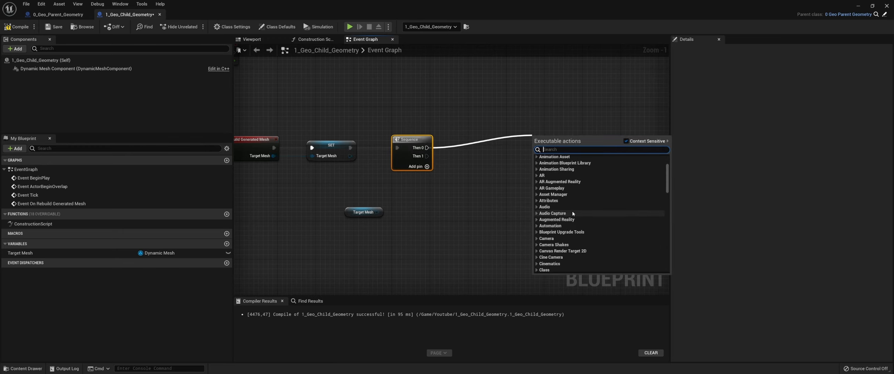
scroll(555, 219, down, 8)
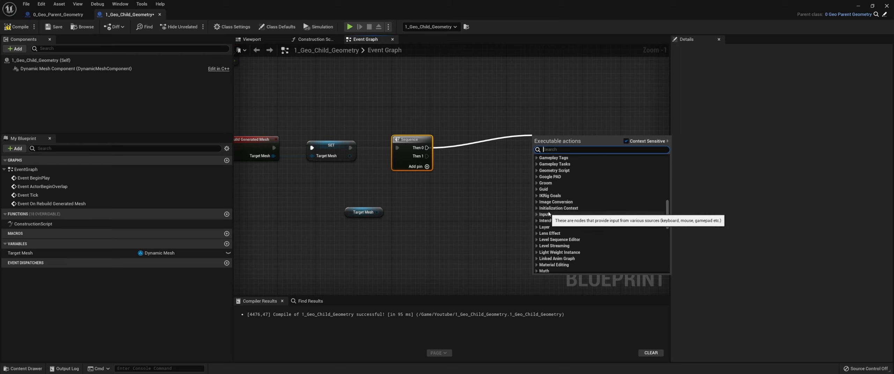
scroll(551, 196, up, 2)
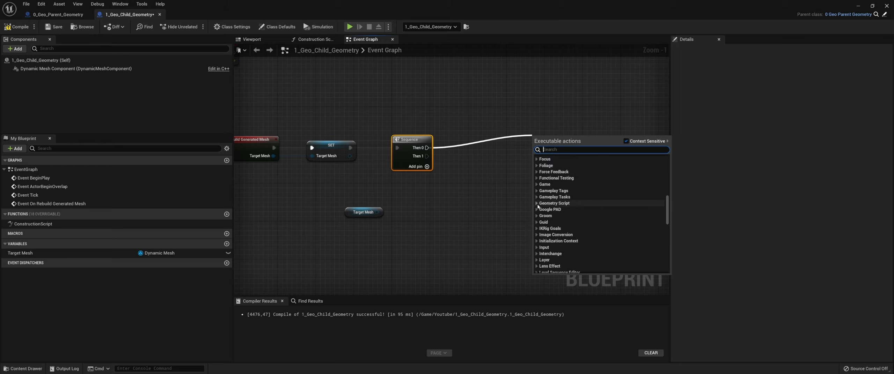
click(537, 204)
scroll(556, 213, down, 5)
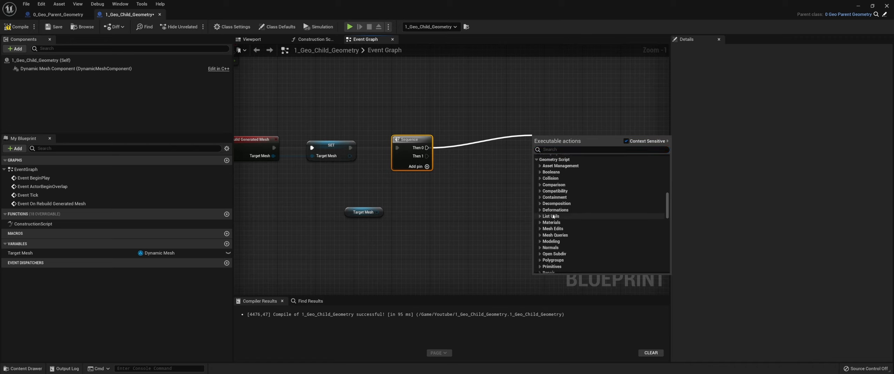
scroll(557, 214, down, 2)
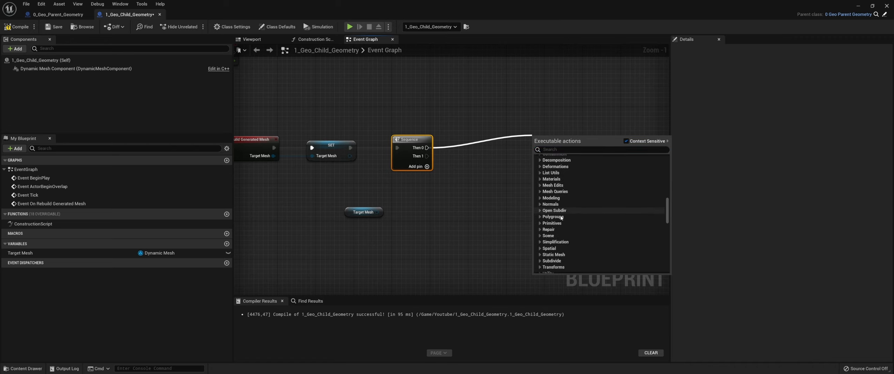
scroll(561, 223, up, 5)
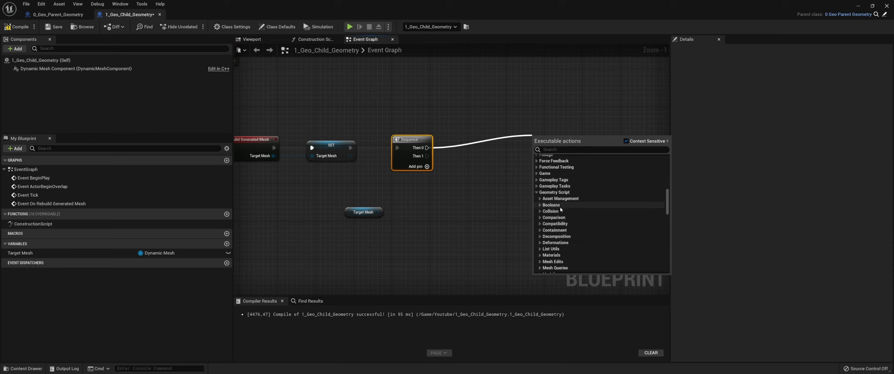
scroll(565, 221, up, 3)
scroll(565, 222, up, 1)
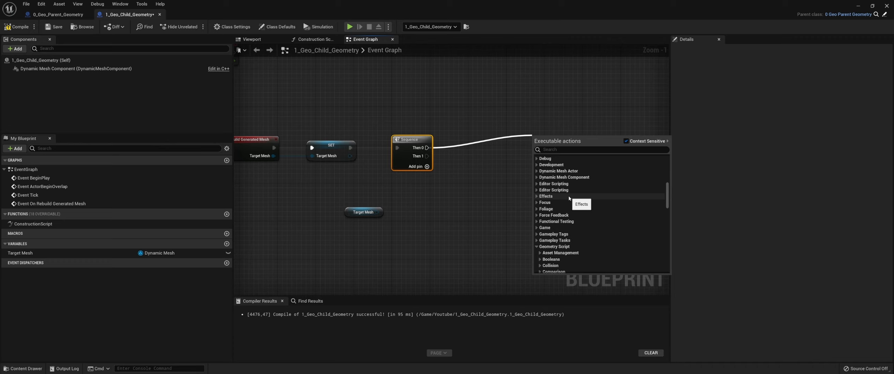
scroll(569, 198, down, 2)
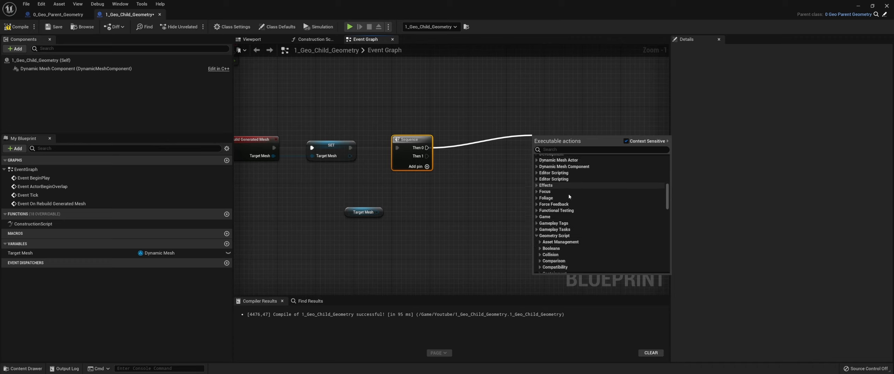
scroll(586, 195, down, 6)
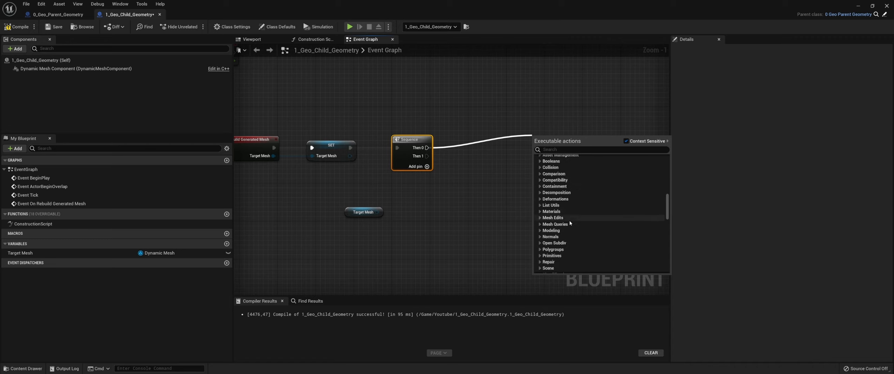
scroll(552, 196, up, 3)
scroll(545, 198, down, 6)
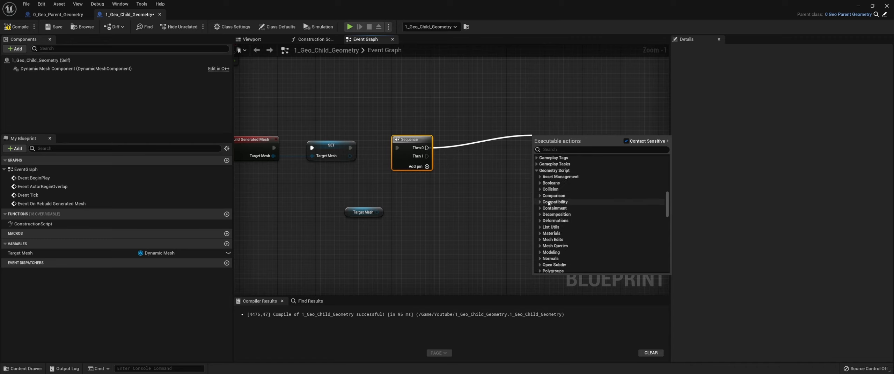
Add an Append Box node from the Geometry Script primitives to the Sequence node's Then 0 output
click(540, 201)
scroll(566, 191, down, 2)
scroll(573, 196, down, 7)
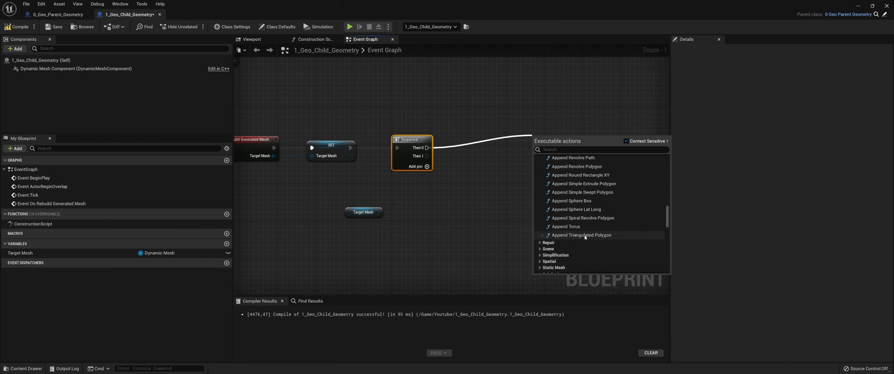
scroll(589, 209, up, 3)
scroll(587, 197, up, 1)
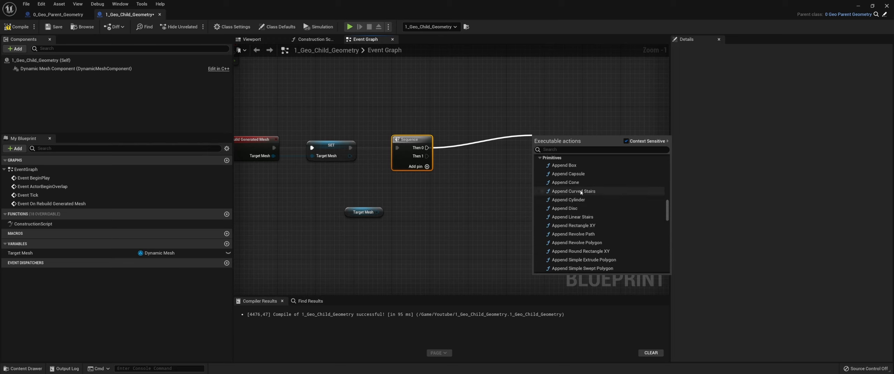
click(571, 167)
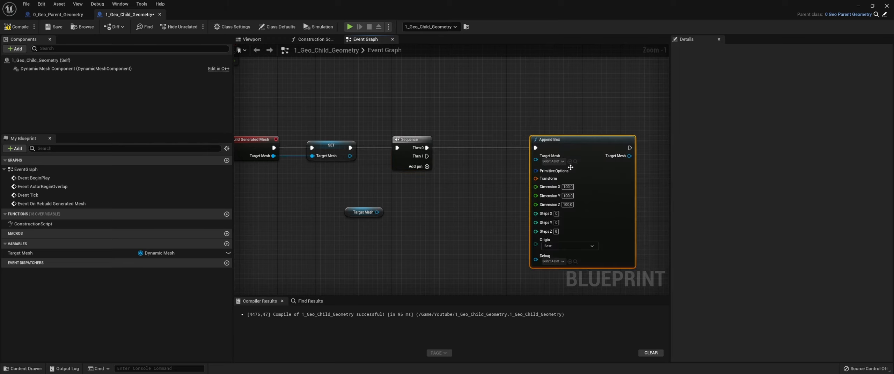
Connect the Target Mesh Get node to the Append Box node's Target Mesh input and place it beside that node
right_drag(513, 198, 482, 156)
right_drag(424, 160, 479, 163)
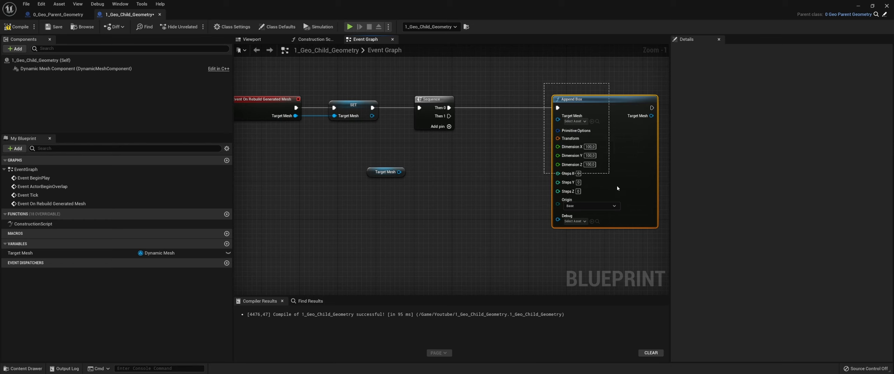
drag(617, 188, 660, 241)
drag(536, 81, 630, 242)
right_drag(456, 191, 566, 209)
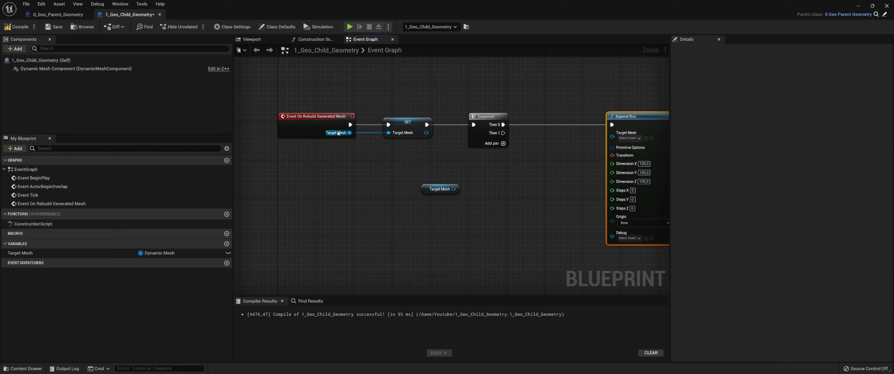
drag(419, 189, 494, 175)
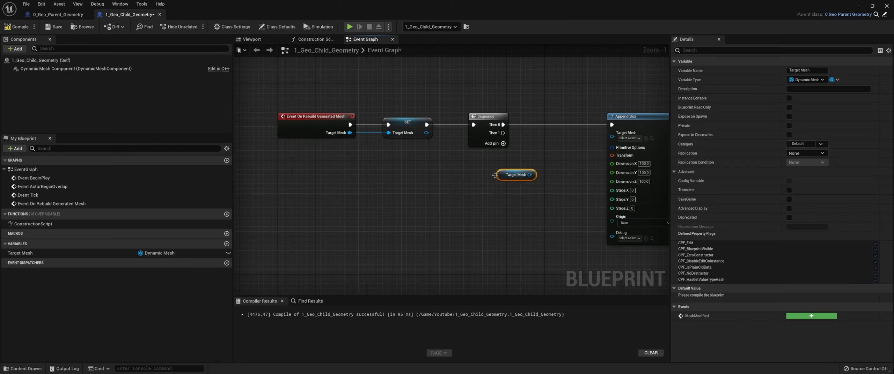
click(407, 127)
right_drag(489, 176, 384, 166)
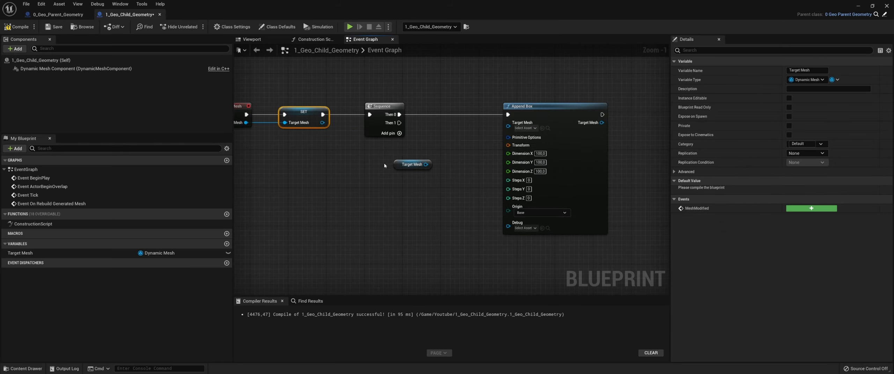
drag(398, 164, 508, 126)
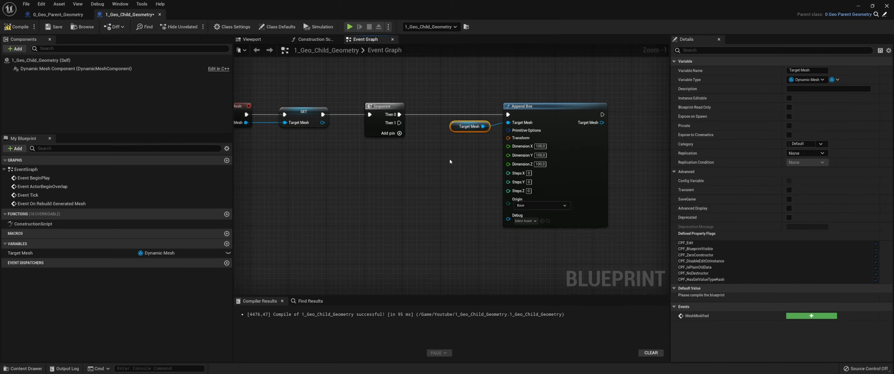
Turn the blueprint editor into a small floating window and position it so the level viewport can be seen
drag(445, 7, 650, 69)
click(587, 91)
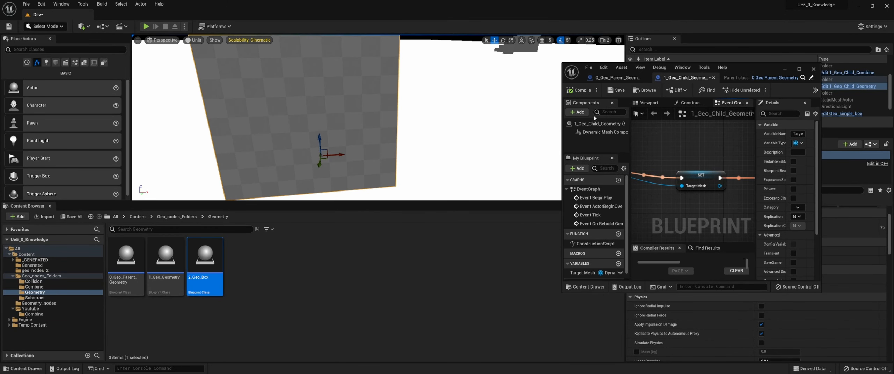
drag(745, 69, 660, 145)
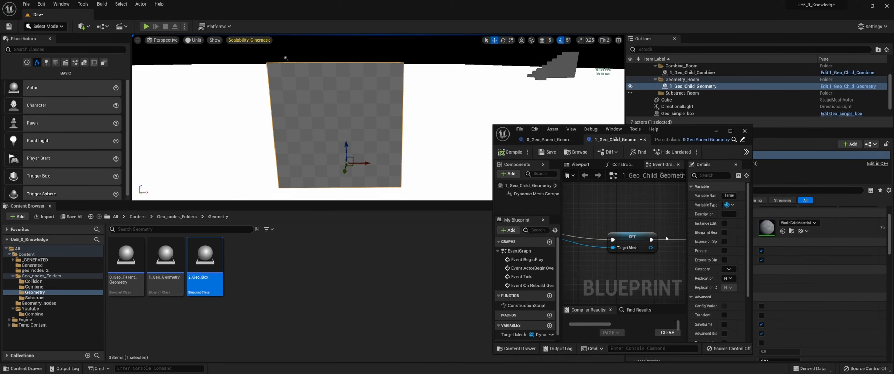
Move the floating blueprint editor clear of the box, then select the 1_Geo_Child_Geometry actor and raise it slightly in the level
right_drag(674, 222, 496, 222)
drag(671, 131, 630, 187)
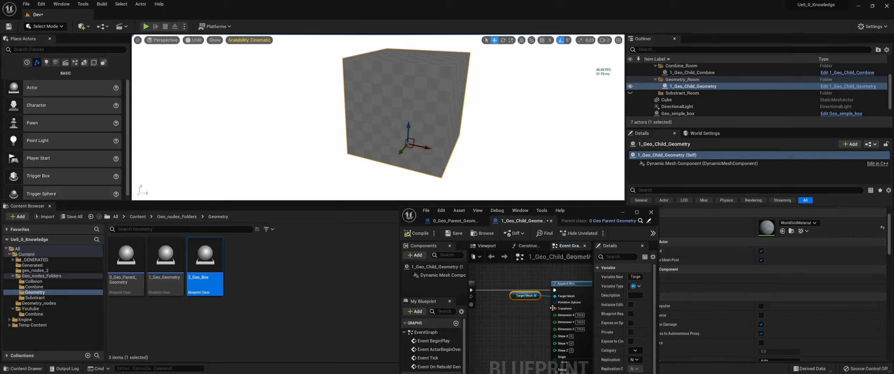
click(671, 94)
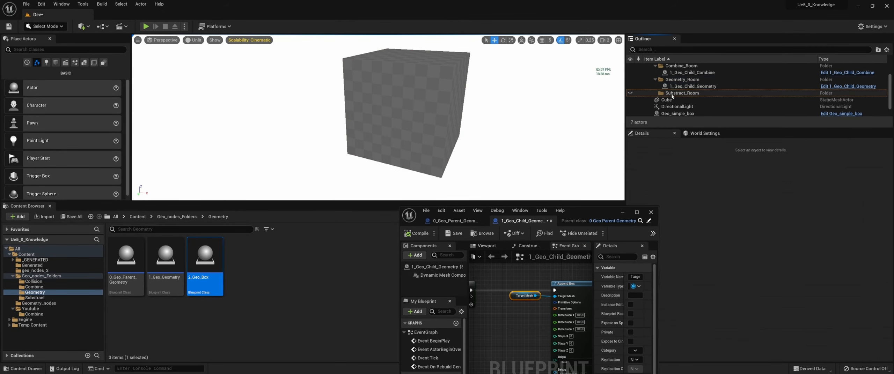
click(678, 86)
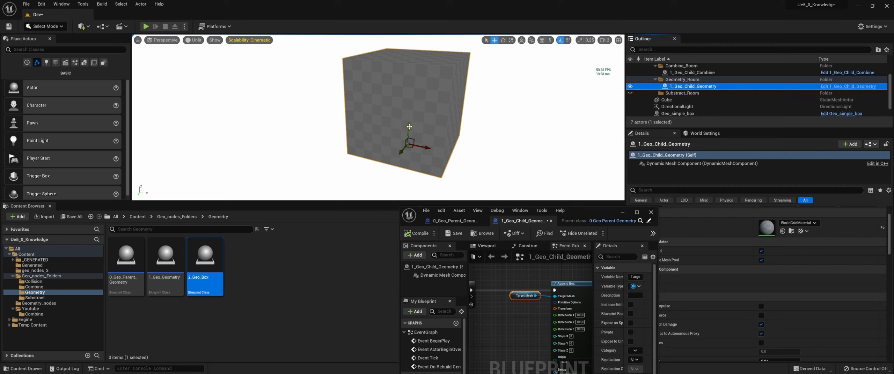
drag(409, 127, 412, 116)
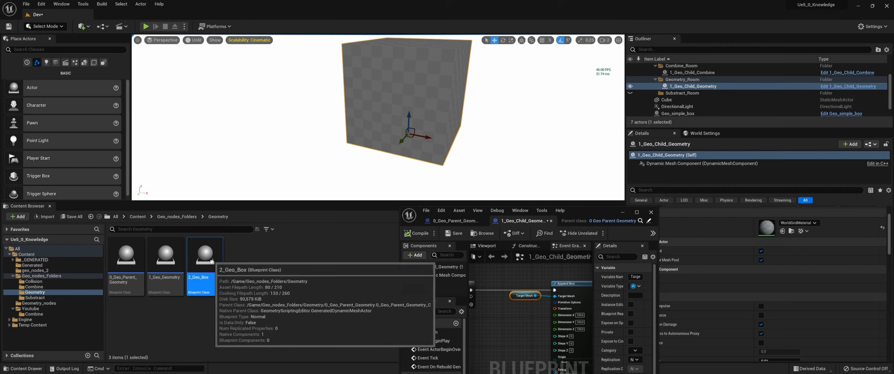
Return the blueprint editor to full size with the event's node chain up to Append Box in view
drag(555, 308, 534, 310)
right_drag(525, 308, 499, 300)
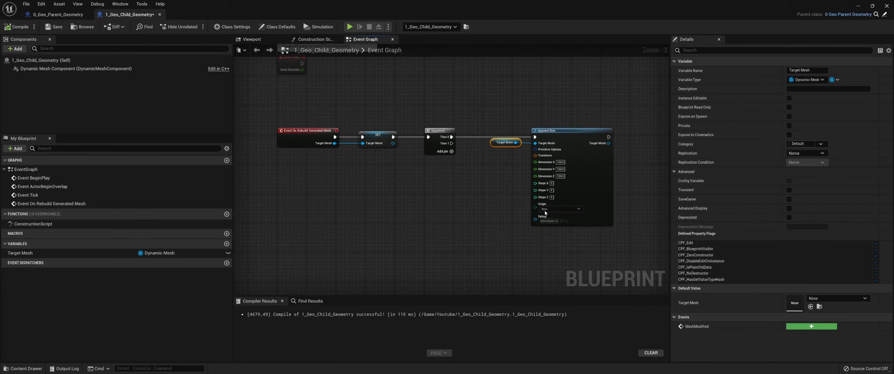
scroll(540, 212, up, 1)
right_drag(460, 202, 470, 204)
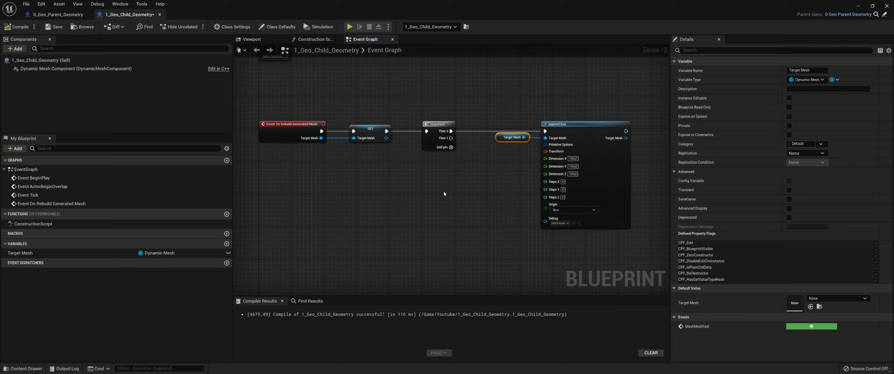
Add a new variable to the child blueprint and set its variable type to Vector
click(227, 244)
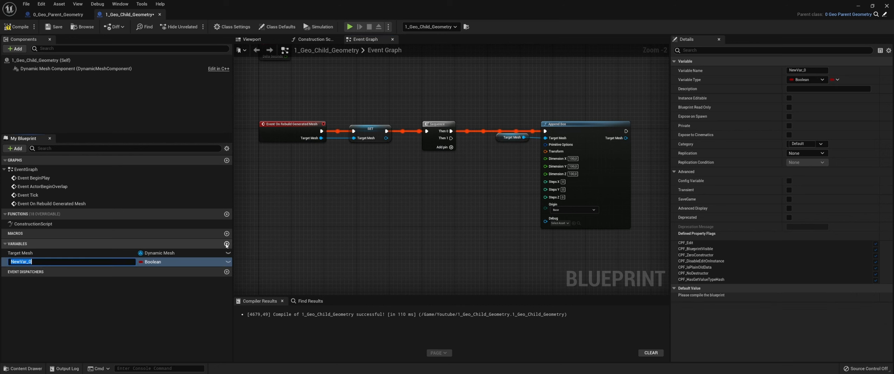
click(164, 262)
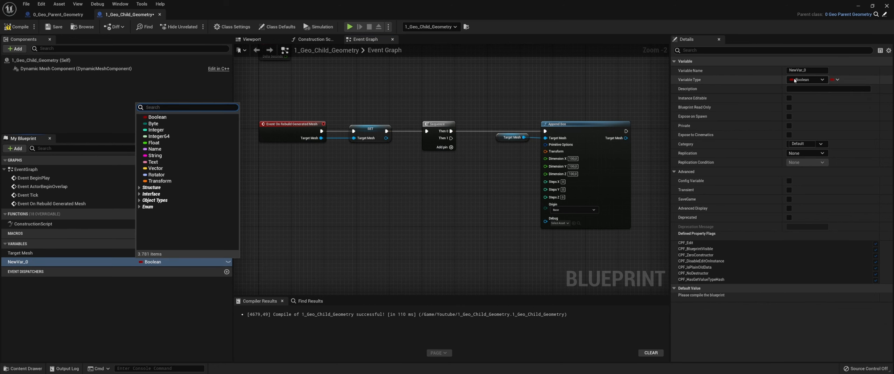
click(807, 80)
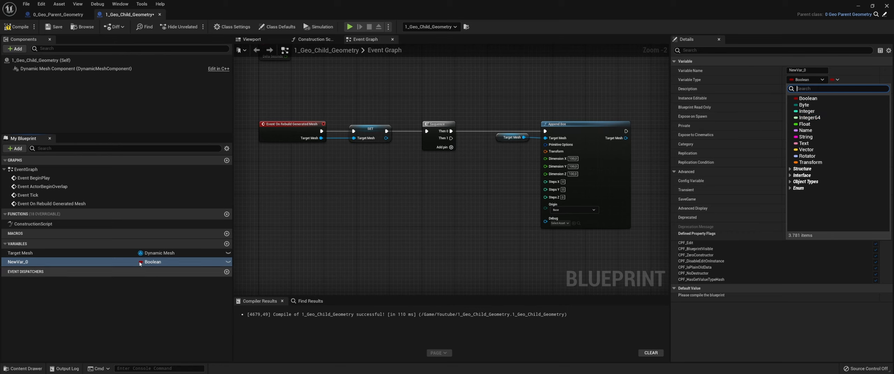
click(120, 262)
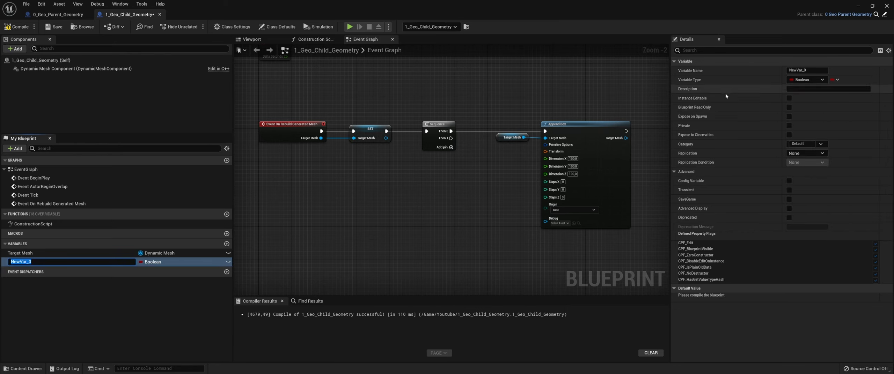
key(Return)
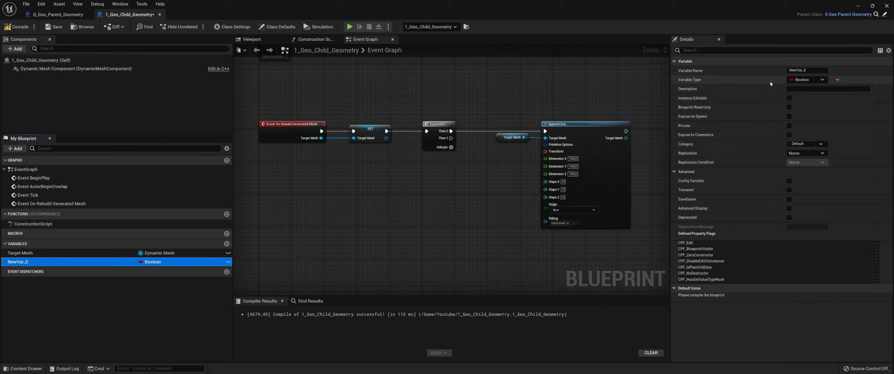
click(791, 82)
click(809, 150)
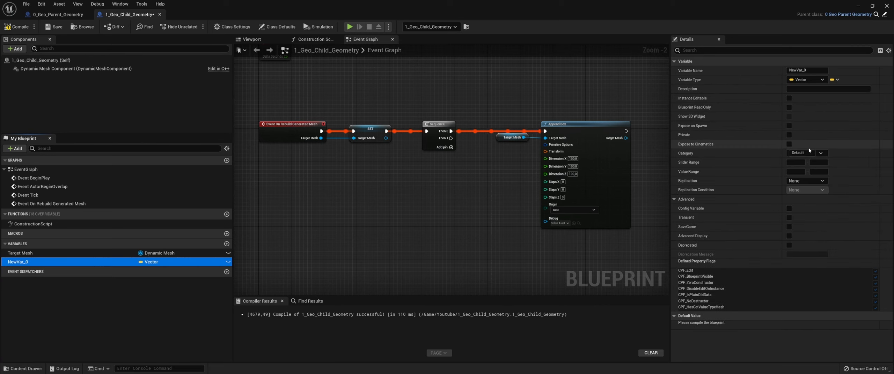
Compile the blueprint and rename the new vector variable to Box Draw
click(16, 27)
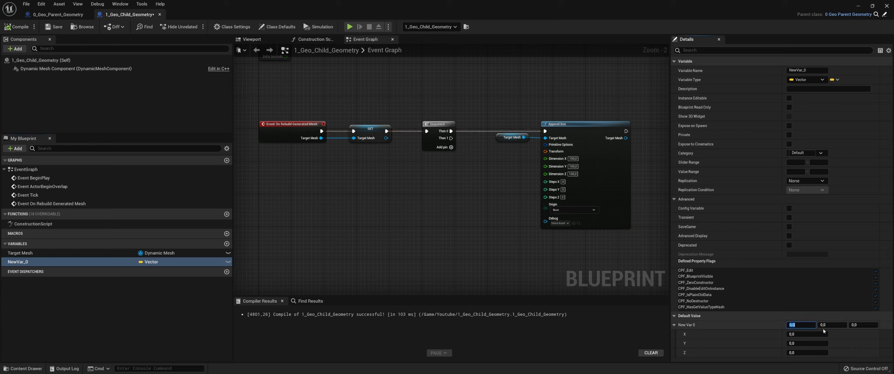
click(858, 326)
click(835, 344)
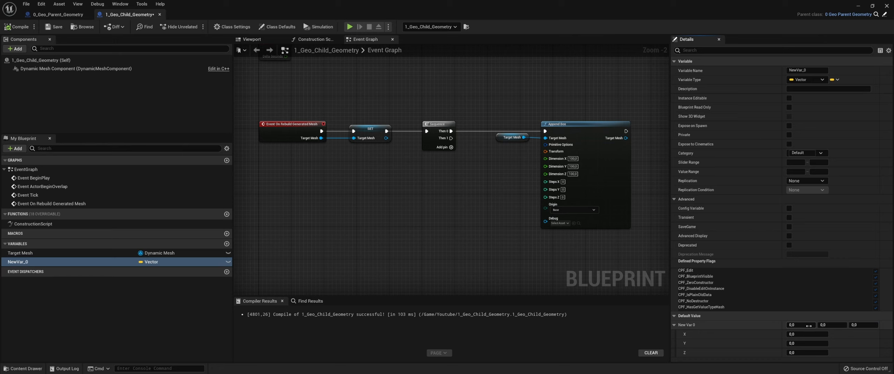
click(865, 325)
double_click(21, 262)
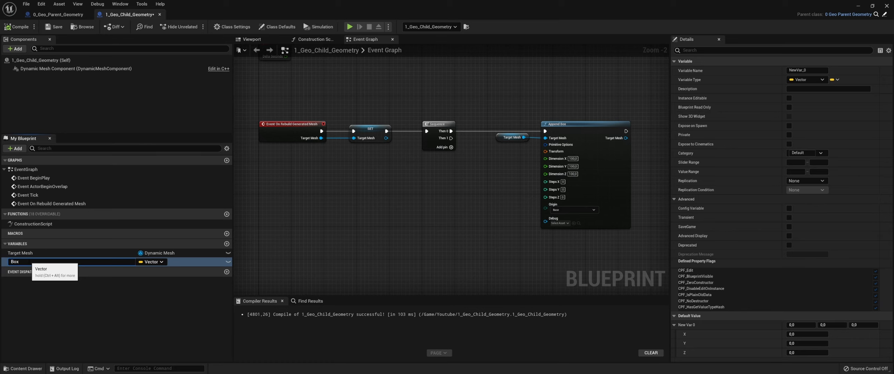
text(Box Draw)
key(Return)
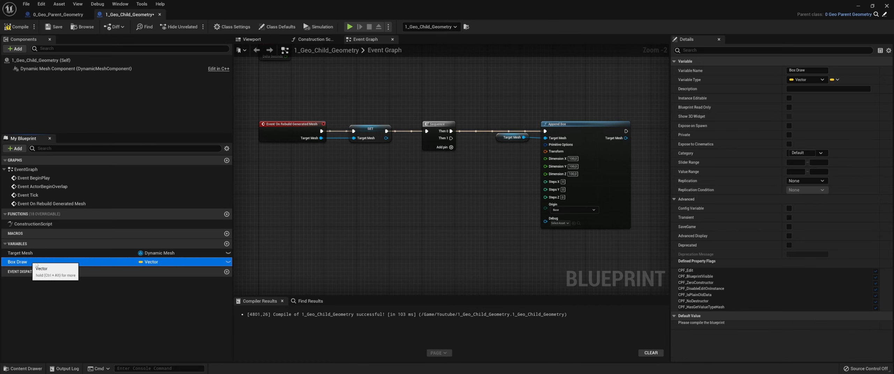
Place a Box Draw Get node in the event graph below the Set Target Mesh node
mouse_move(31, 262)
mouse_down()
mouse_move(336, 217)
mouse_move(361, 181)
mouse_up()
click(382, 192)
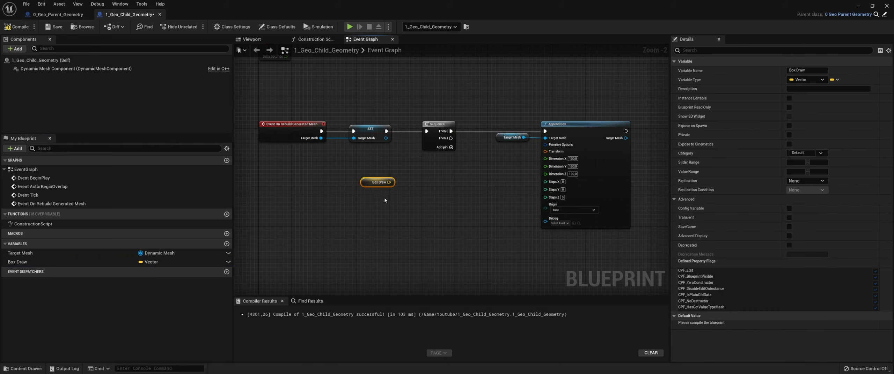
right_drag(463, 189, 479, 179)
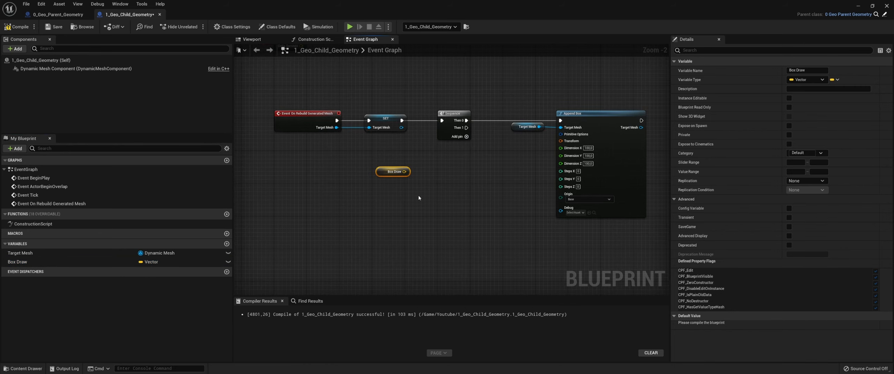
Make the Box Draw variable instance editable and compile the blueprint
click(18, 27)
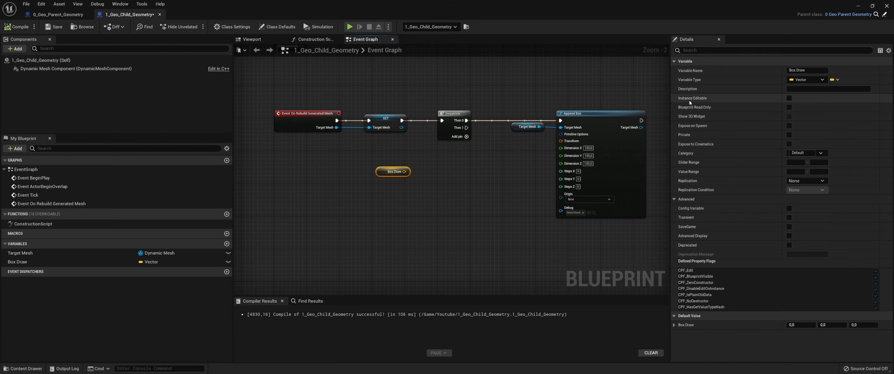
click(789, 98)
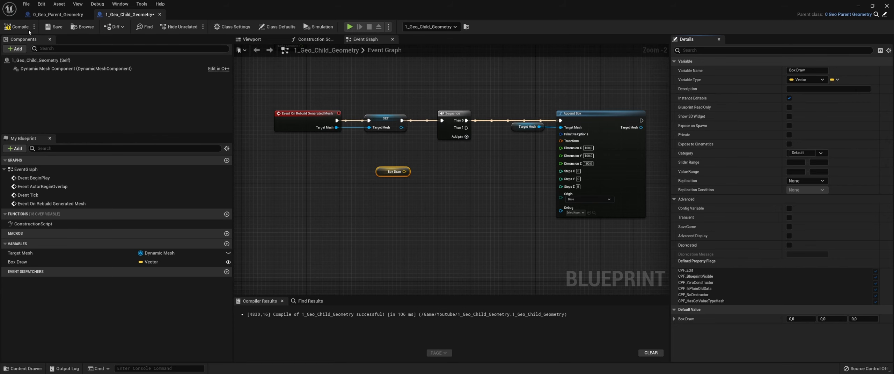
click(17, 27)
Float the blueprint editor over the level editor and examine the Box Draw property on the selected 1_Geo_Child_Geometry actor
drag(493, 6, 185, 102)
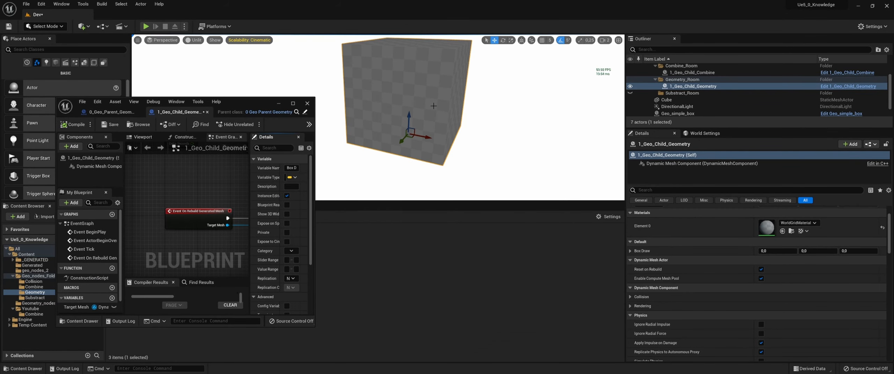
drag(268, 103, 263, 69)
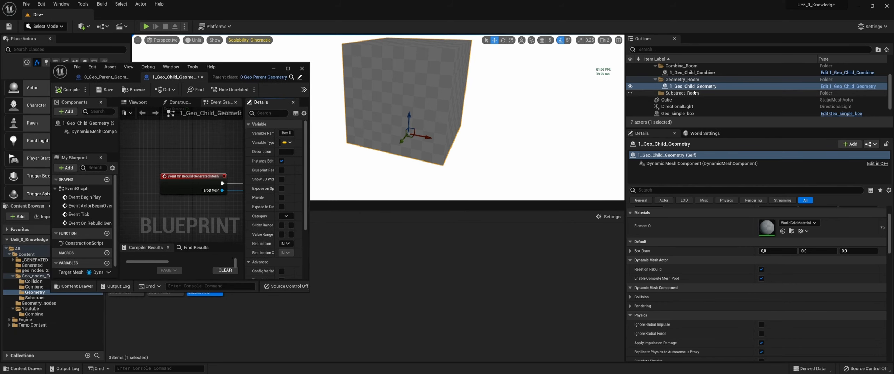
scroll(691, 257, down, 1)
scroll(657, 268, up, 2)
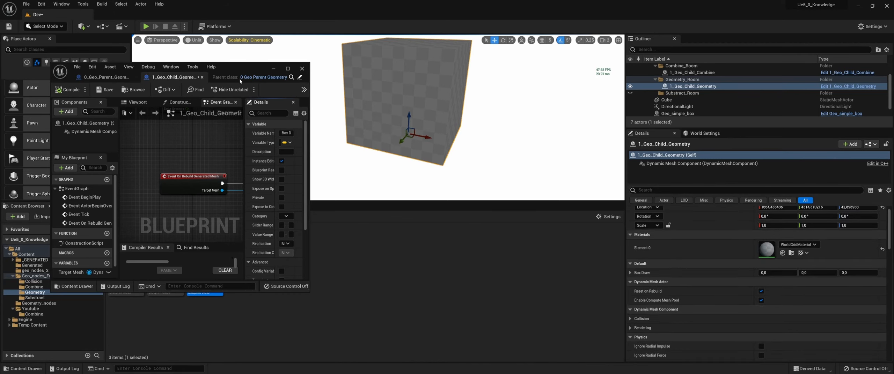
drag(240, 81, 345, 0)
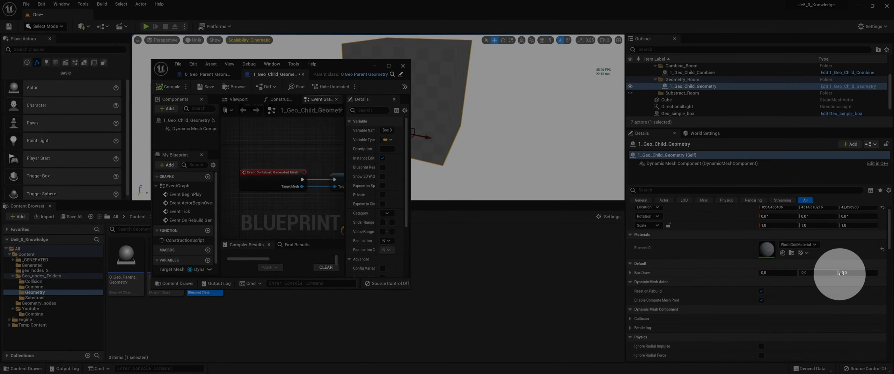
scroll(187, 259, down, 1)
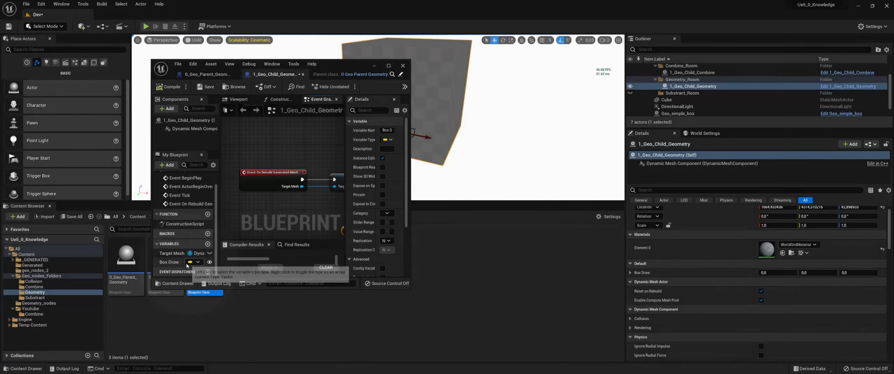
Enable Show 3D Widget for the Box Draw variable and compile the blueprint
drag(18, 262, 377, 148)
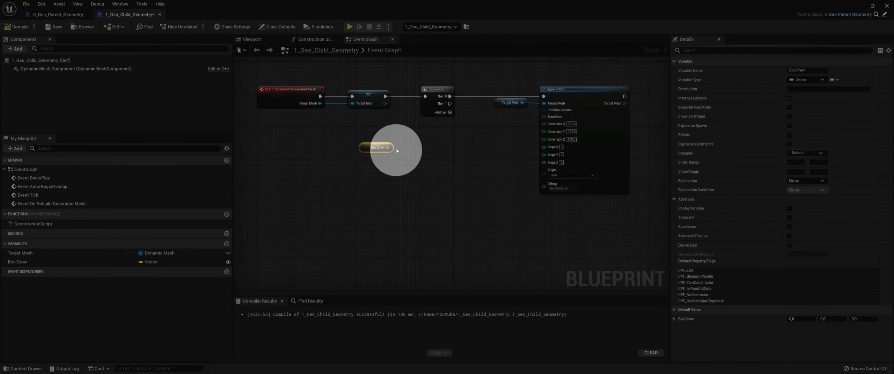
click(72, 262)
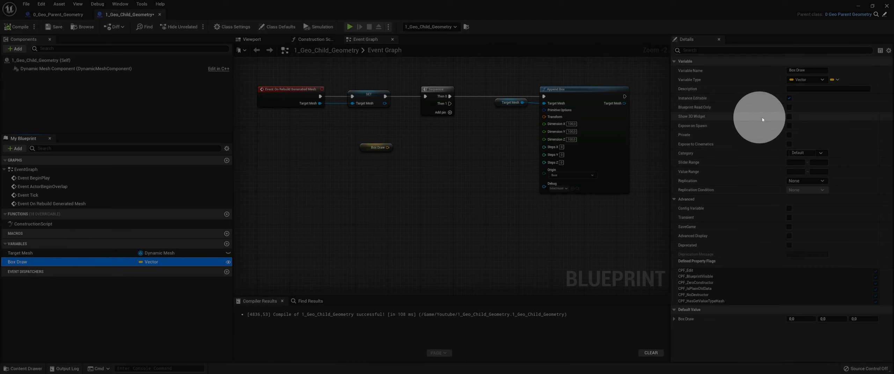
click(789, 116)
click(25, 26)
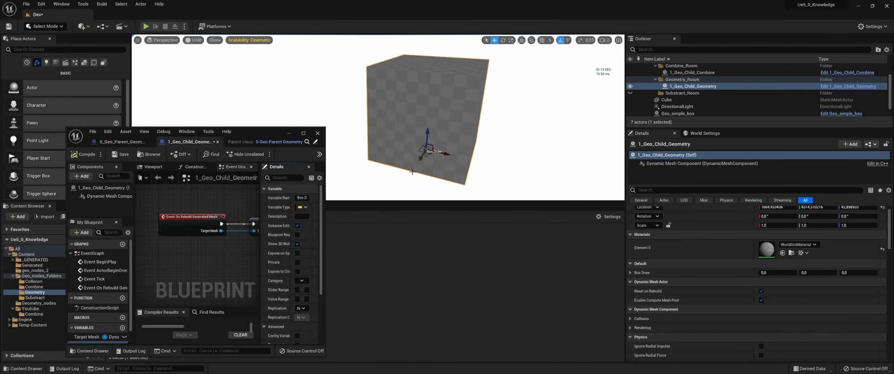
Move the Box Draw 3D widget in the level viewport to about X 63 and Z 47, then reselect the widget
scroll(416, 169, up, 3)
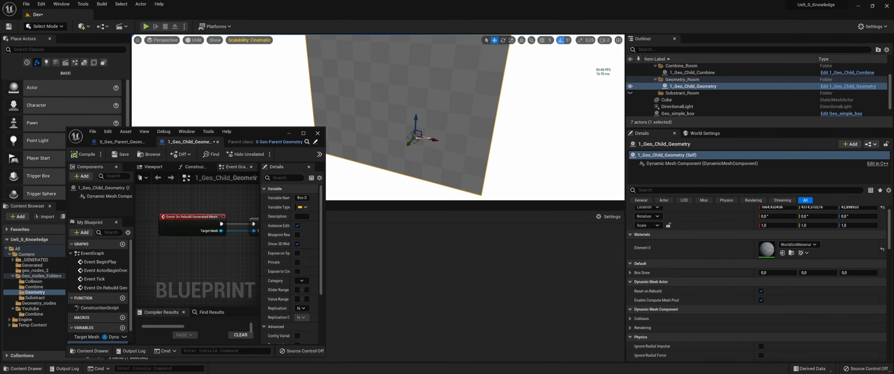
drag(434, 139, 471, 146)
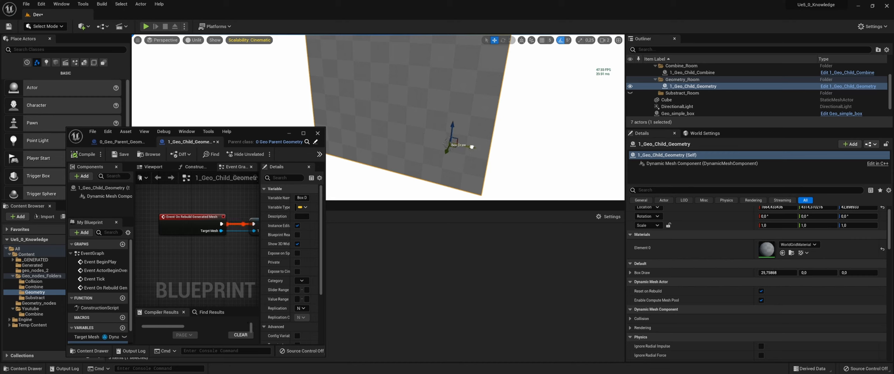
drag(547, 163, 538, 161)
drag(515, 140, 529, 65)
click(474, 105)
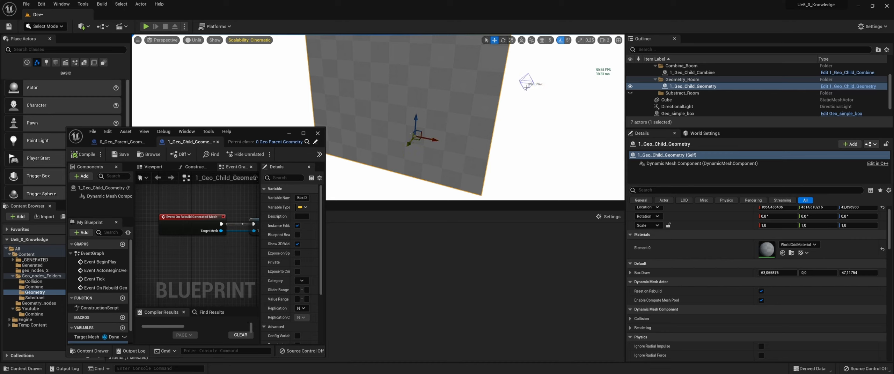
click(523, 80)
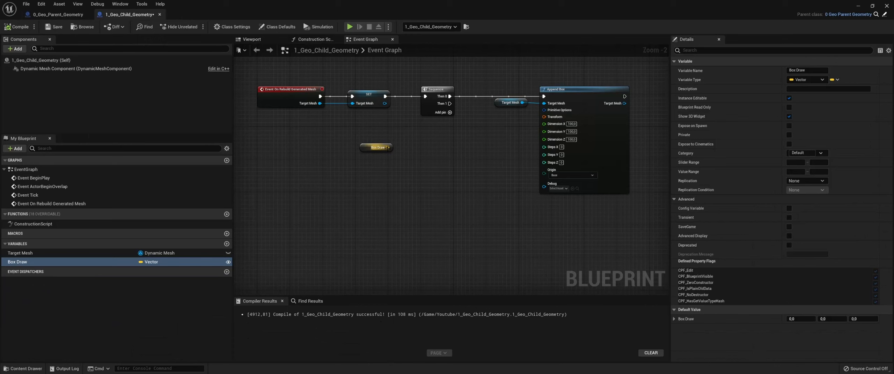
Add a Break Vector 3f node fed by the Box Draw Get node
drag(388, 148, 433, 146)
text(break)
key(Return)
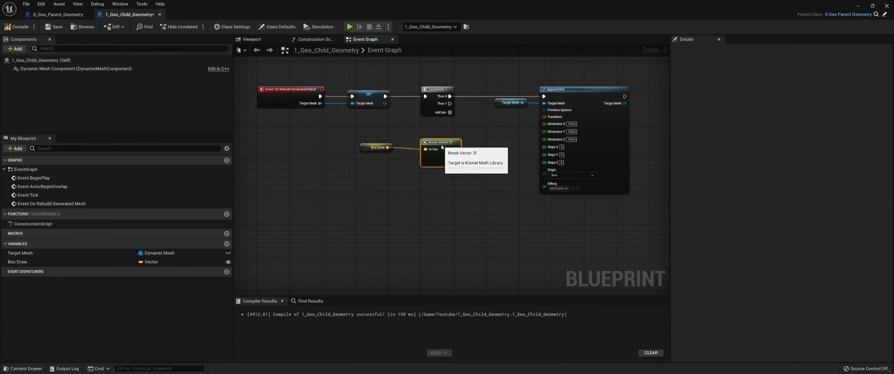
Connect the Break Vector 3f X, Y and Z outputs to Append Box's Dimension X, Y and Z, and compile the blueprint
click(373, 147)
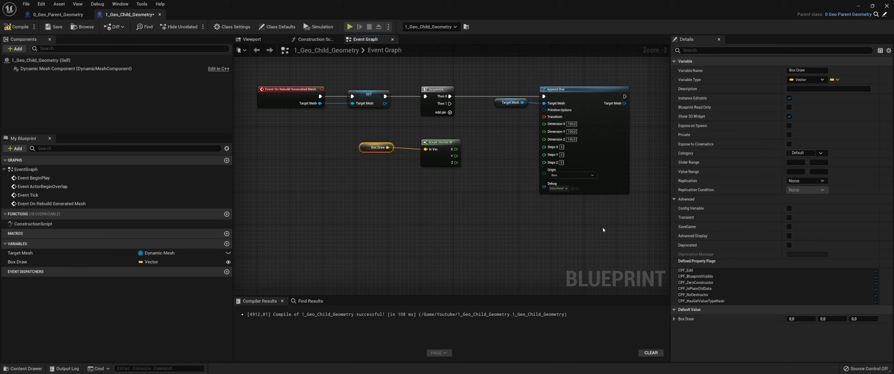
drag(456, 149, 544, 123)
drag(455, 156, 544, 137)
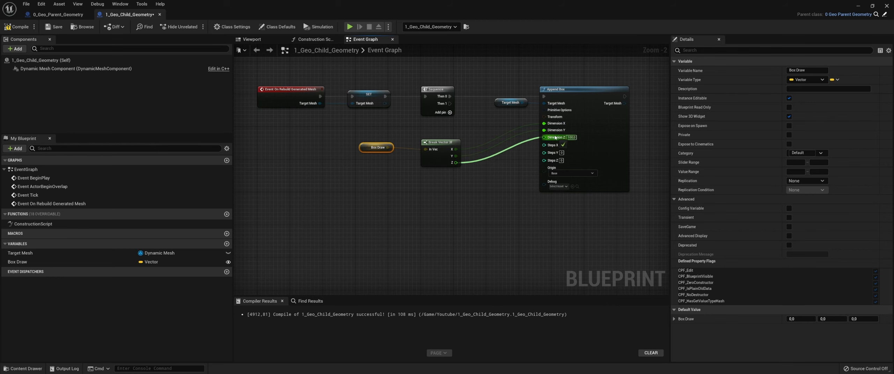
click(26, 29)
Float the blueprint editor over the level and move the Box Draw 3D widget to about X 50, Y 59 and Z 66
drag(385, 7, 246, 191)
right_drag(501, 156, 424, 152)
click(426, 121)
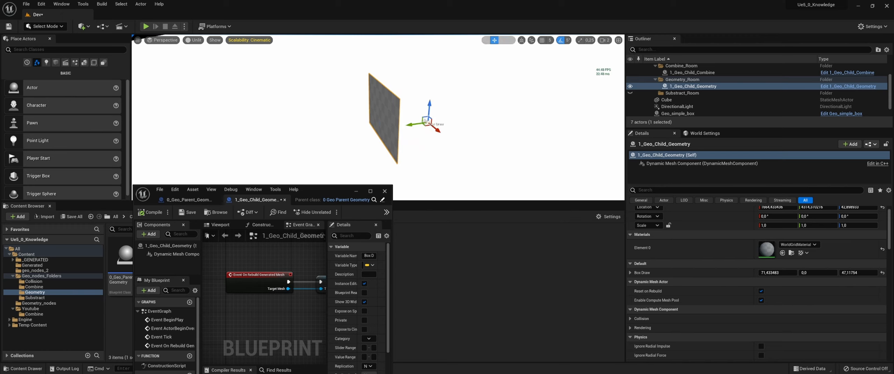
drag(419, 124, 316, 141)
mouse_move(316, 140)
right_down()
mouse_move(344, 150)
mouse_move(431, 126)
right_up()
mouse_move(421, 134)
mouse_down()
mouse_move(476, 157)
mouse_move(426, 134)
mouse_move(409, 90)
mouse_move(413, 104)
mouse_move(385, 126)
mouse_move(370, 111)
mouse_up()
right_drag(372, 113, 432, 133)
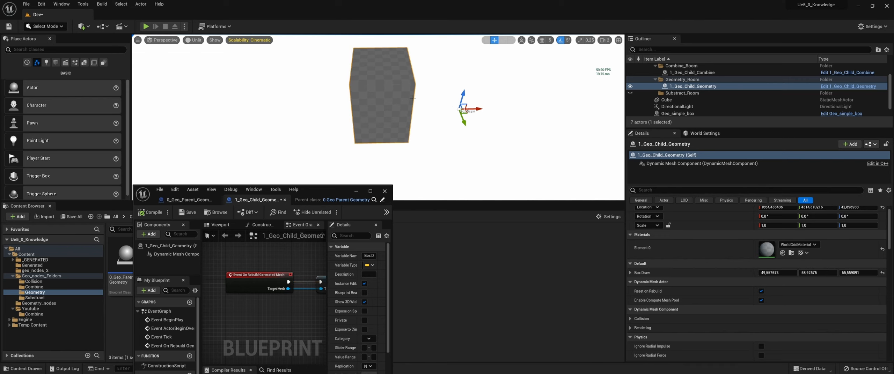
Return to the full-size blueprint graph and reposition the Break Vector 3f node below the execution row
double_click(337, 190)
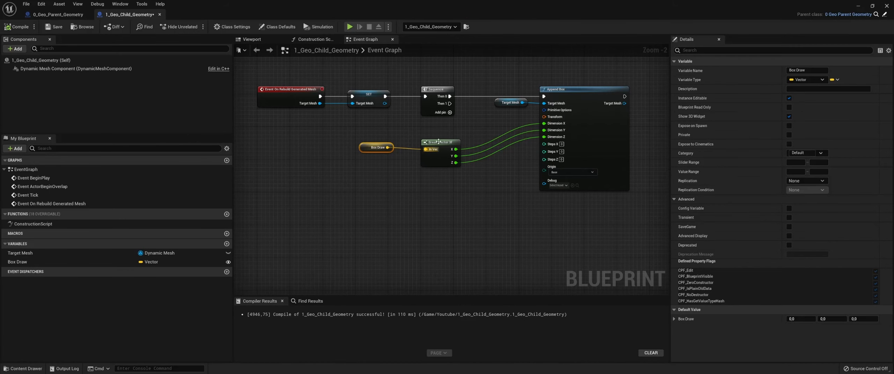
drag(365, 176, 365, 176)
drag(435, 143, 415, 163)
right_drag(455, 159, 406, 151)
scroll(484, 193, up, 2)
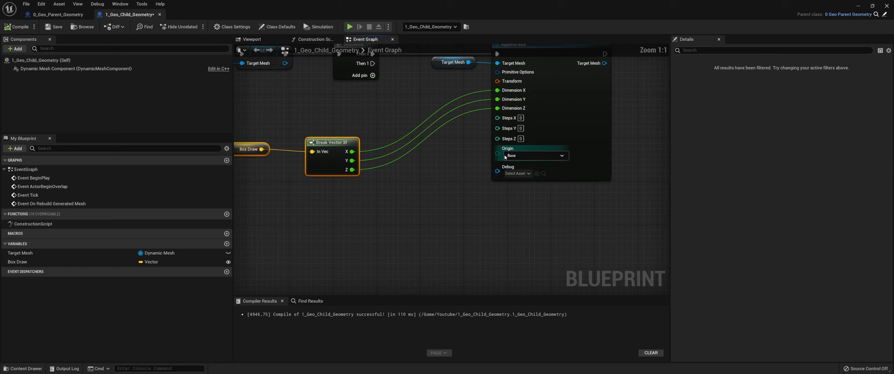
Frame the 1_Geo_Child_Geometry box in the level and move its Box Draw widget to about Y 61 and Z 67
drag(509, 3, 452, 213)
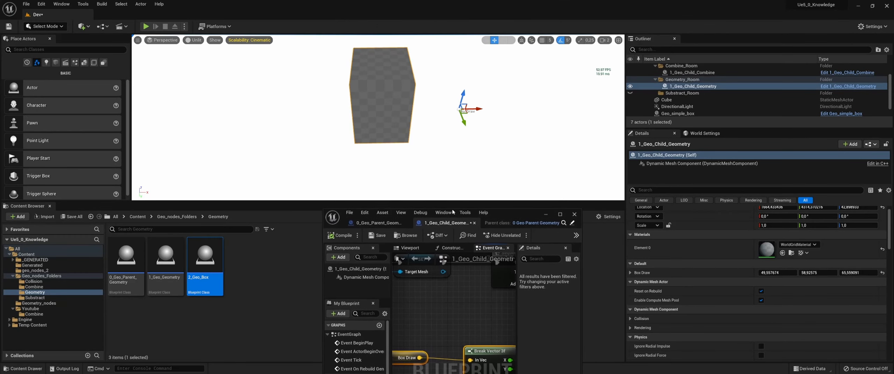
click(408, 136)
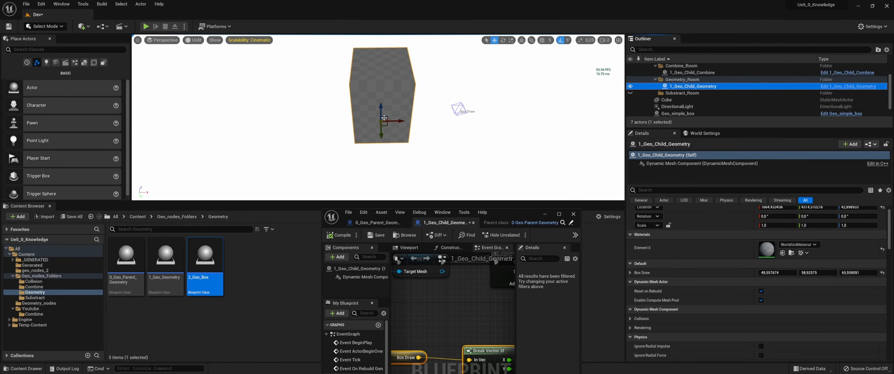
alt+drag(418, 141, 424, 172)
key(f)
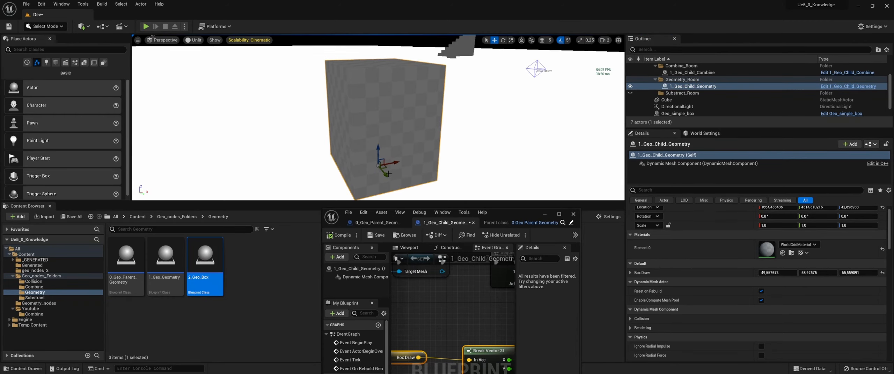
click(534, 69)
alt+drag(519, 124, 580, 109)
mouse_move(467, 70)
mouse_down()
mouse_move(468, 54)
mouse_move(467, 69)
mouse_up()
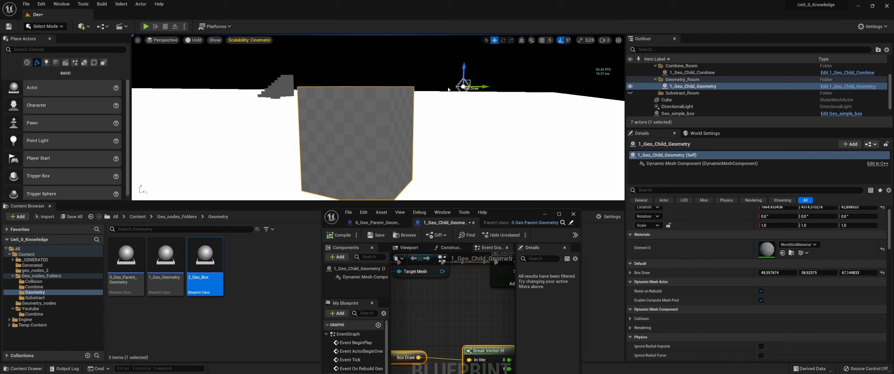
alt+drag(449, 90, 374, 122)
drag(526, 116, 507, 110)
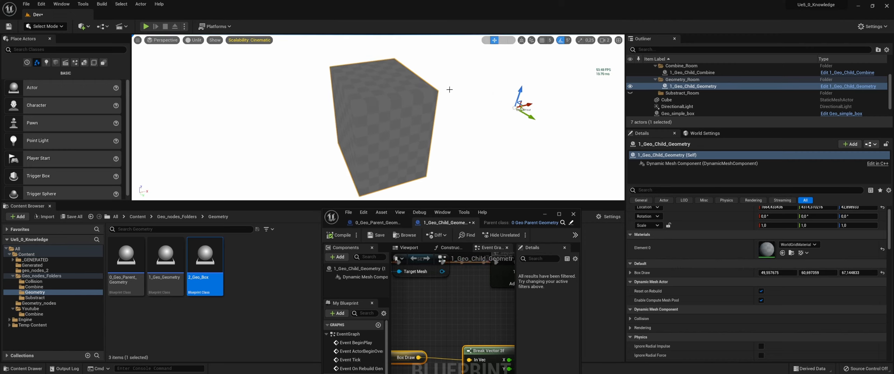
In the blueprint graph, make room beside the Box Draw node and add a vector Multiply node fed by it
drag(506, 214, 493, 1)
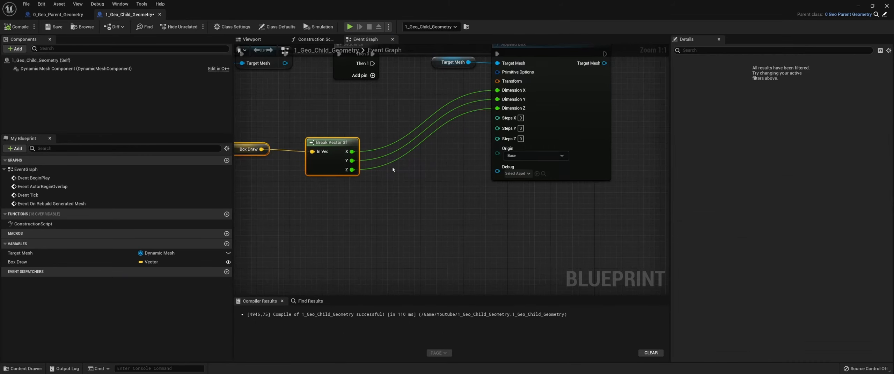
right_drag(393, 168, 488, 206)
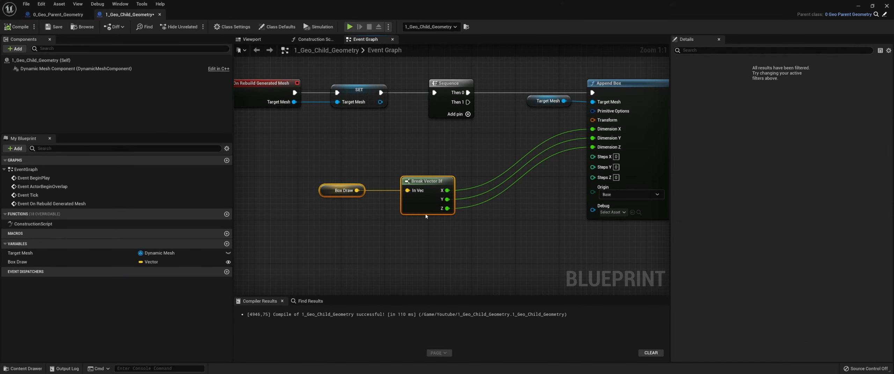
drag(338, 189, 295, 196)
mouse_move(424, 184)
mouse_down()
mouse_move(331, 182)
mouse_move(423, 173)
mouse_up()
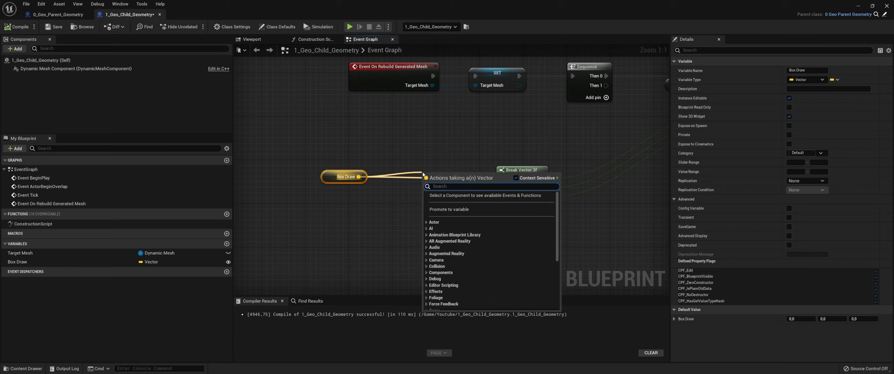
text(mul)
key(Return)
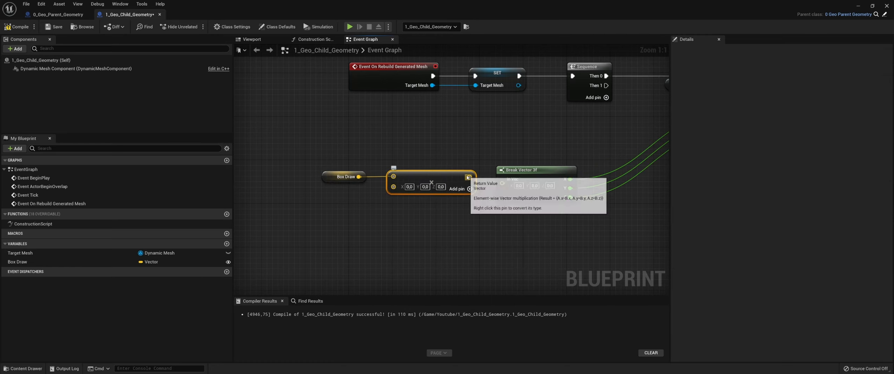
drag(468, 177, 503, 184)
right_drag(478, 198, 456, 194)
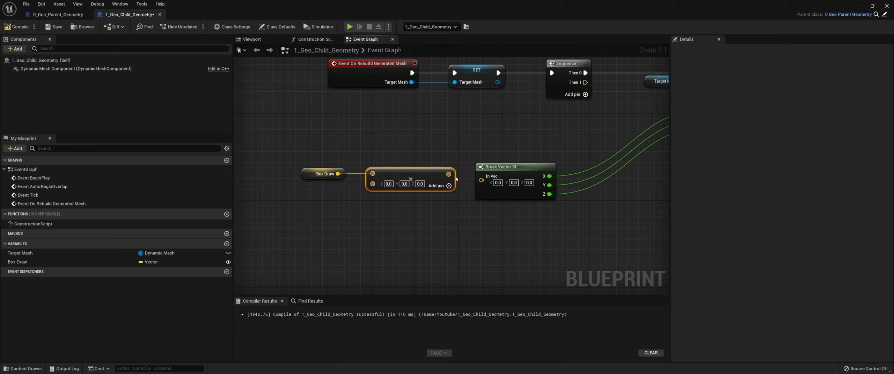
drag(449, 174, 487, 130)
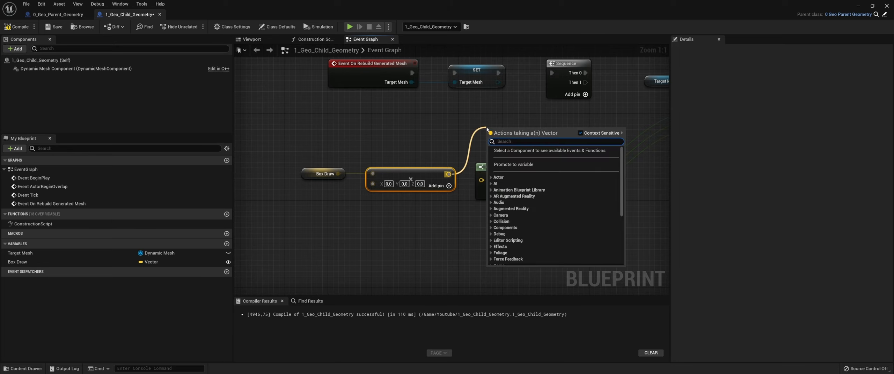
text(brea)
key(Return)
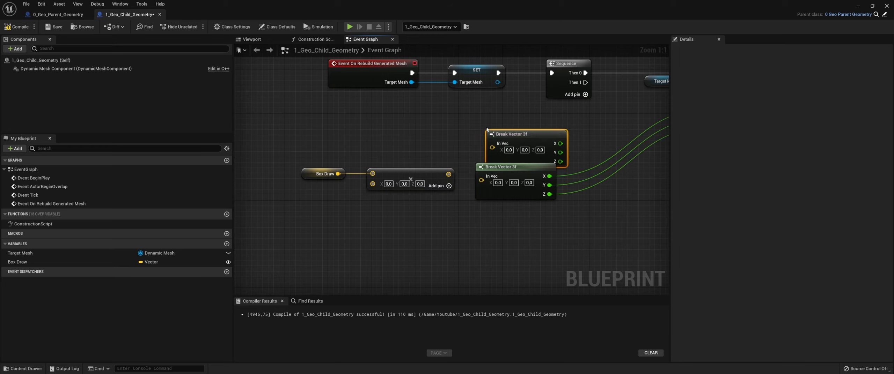
key(Delete)
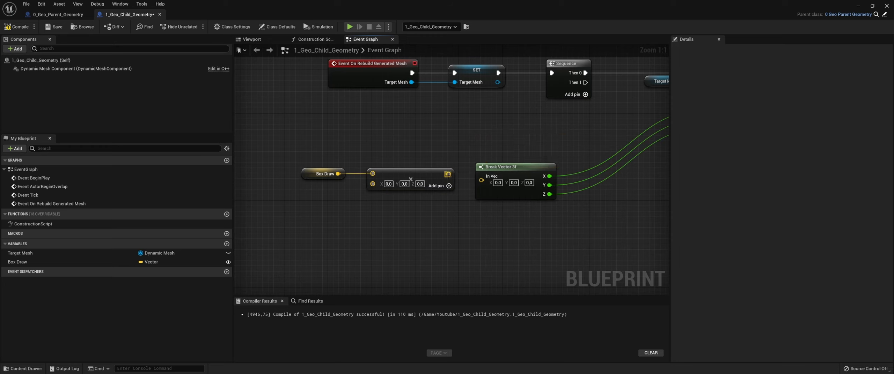
Replace Break Vector 3f with a Break Vector node fed by the Multiply result and wire its outputs to Append Box's Dimension X, Y and Z
drag(449, 174, 497, 114)
text(break)
key(Down)
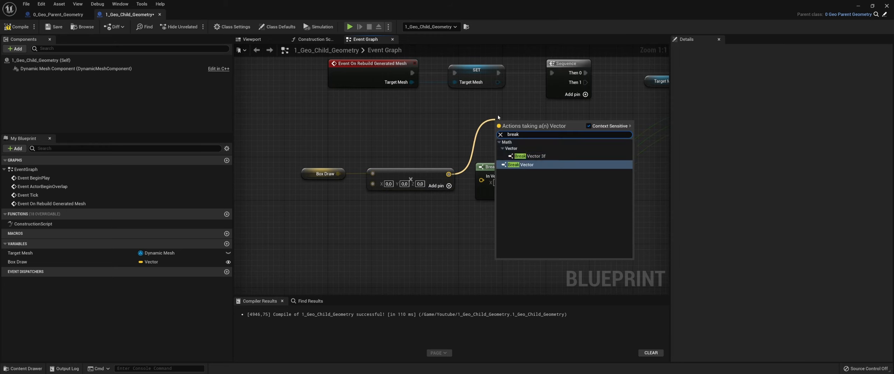
key(Return)
right_drag(514, 155, 448, 139)
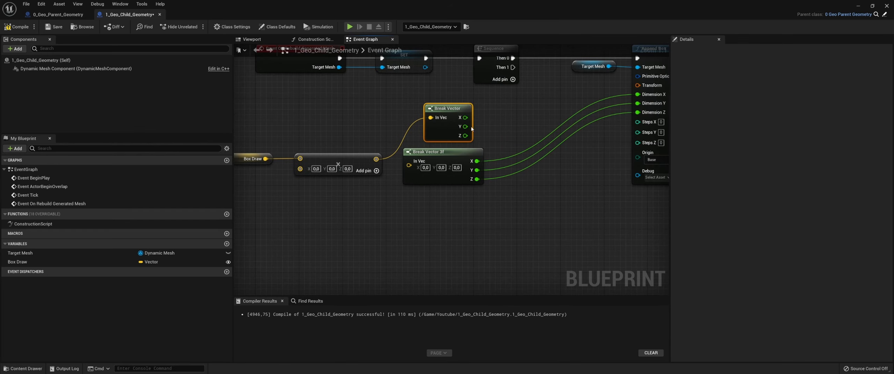
drag(471, 118, 638, 94)
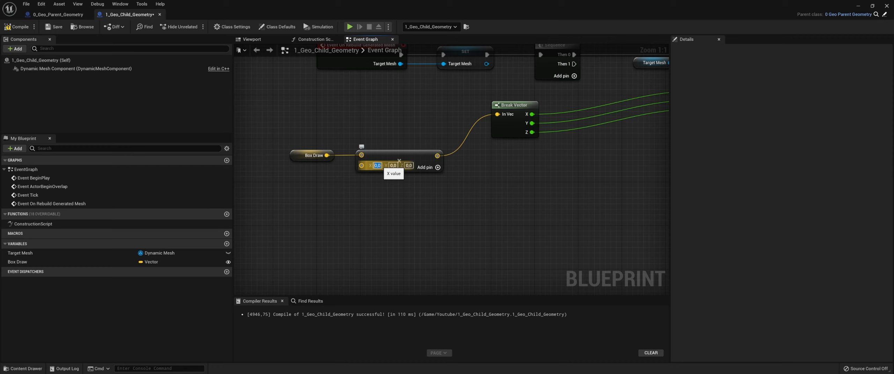
Set the Box Draw multiplier to X 0,5, Y 0,5 and Z 1,0, and compile the blueprint
text(0,5)
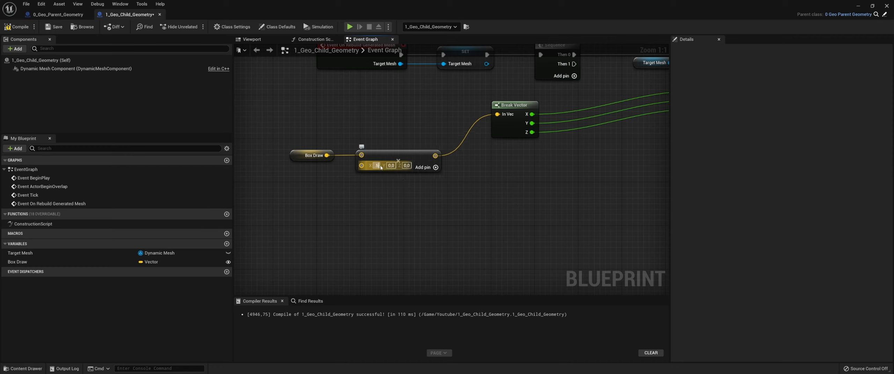
key(Tab)
text(0,5)
key(Tab)
text(1,0)
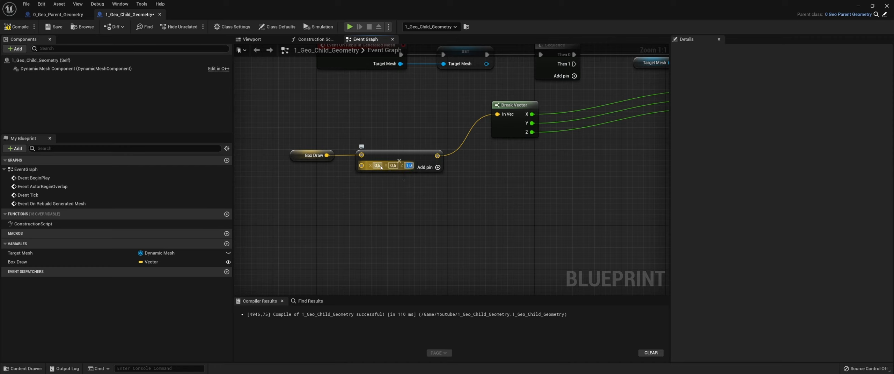
click(312, 156)
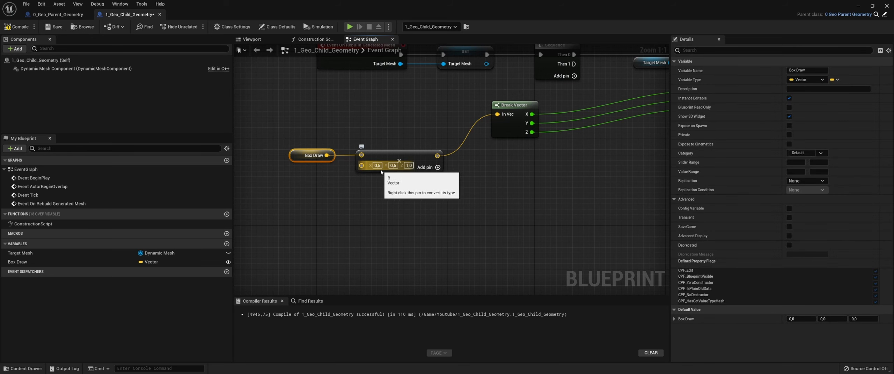
click(17, 29)
Float the blueprint editor over the level and move the Box Draw widget to about X 60 and Y 62
drag(438, 8, 400, 208)
right_drag(526, 109, 523, 108)
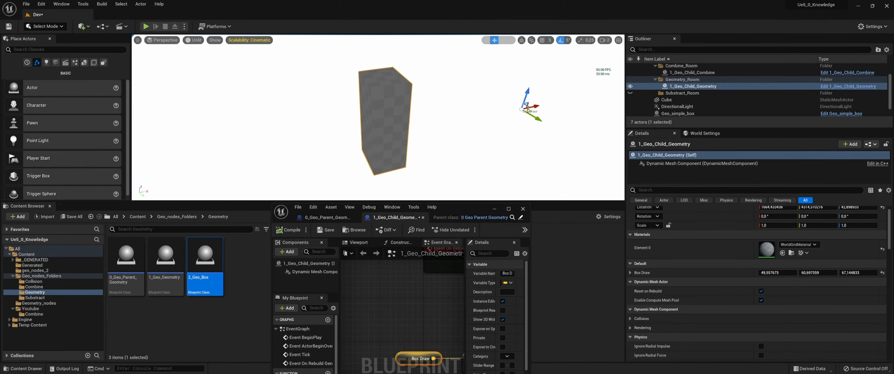
mouse_move(530, 111)
mouse_down()
mouse_move(410, 81)
mouse_move(540, 137)
mouse_move(611, 103)
mouse_move(580, 142)
mouse_move(595, 141)
mouse_move(585, 117)
mouse_up()
Back in the graph, multiply the Break Vector X output by 2,0 and feed the result into Append Box's Dimension X
drag(468, 214, 475, 2)
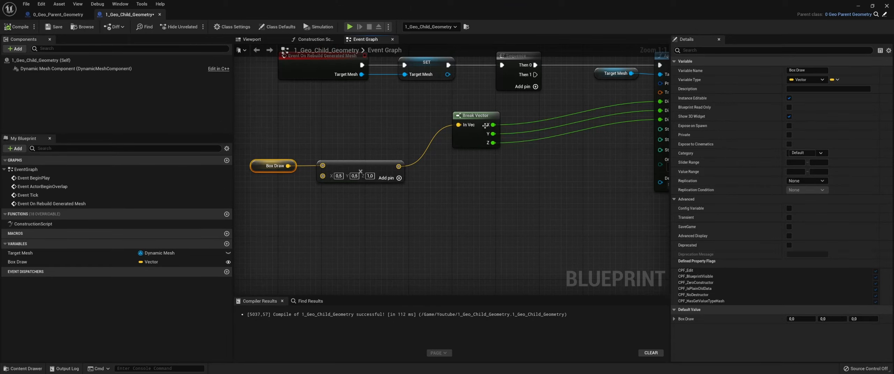
drag(493, 125, 531, 120)
text(mult)
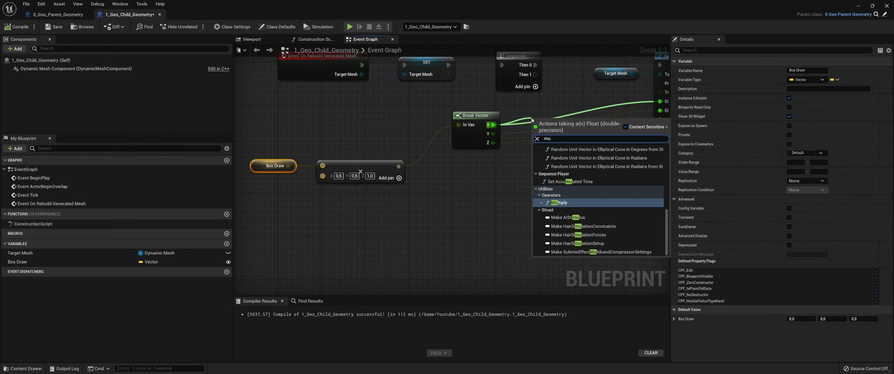
key(Return)
right_drag(546, 140, 527, 151)
click(527, 144)
text(2)
click(538, 174)
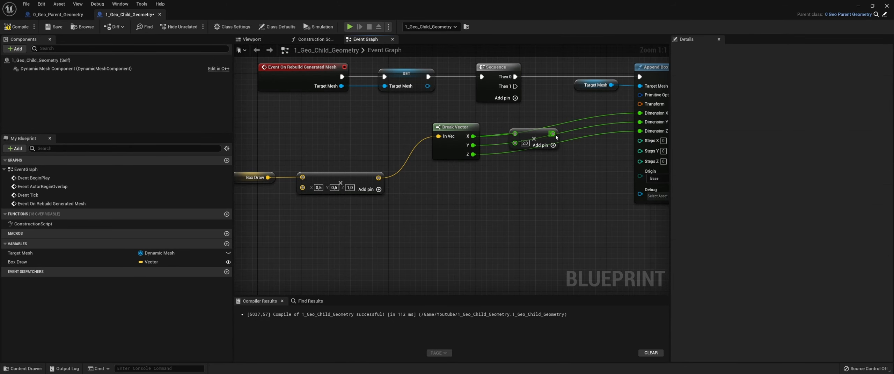
drag(553, 133, 638, 113)
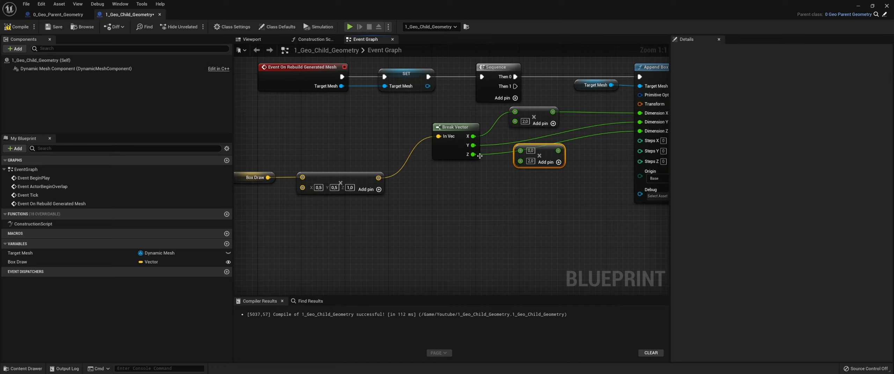
Route the Break Vector Y output through a second 2,0 Multiply node into Dimension Y, move the three nodes down and compile
drag(474, 145, 640, 122)
drag(578, 117, 461, 177)
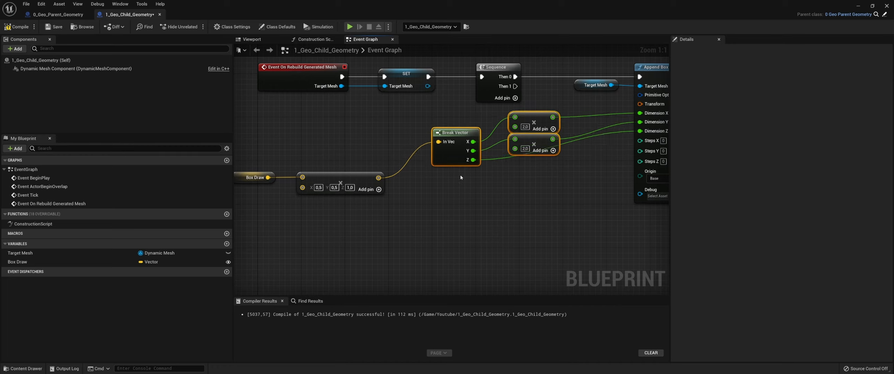
drag(457, 140, 457, 199)
click(16, 26)
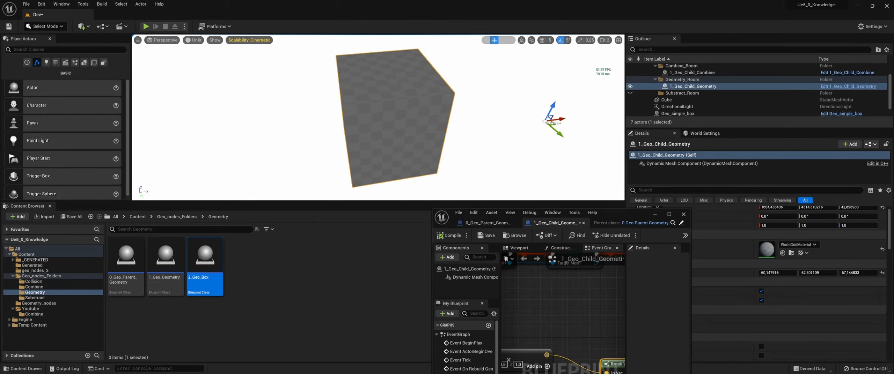
Move the Box Draw widget in the level to about Y 66, then select the box actor
alt+drag(340, 58, 360, 58)
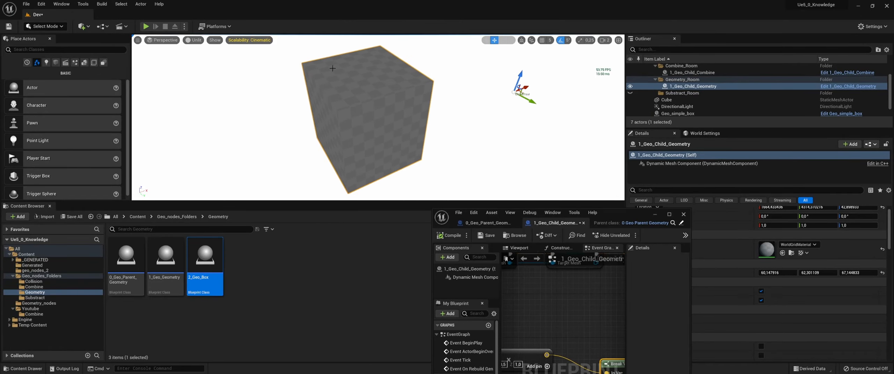
alt+drag(410, 92, 468, 95)
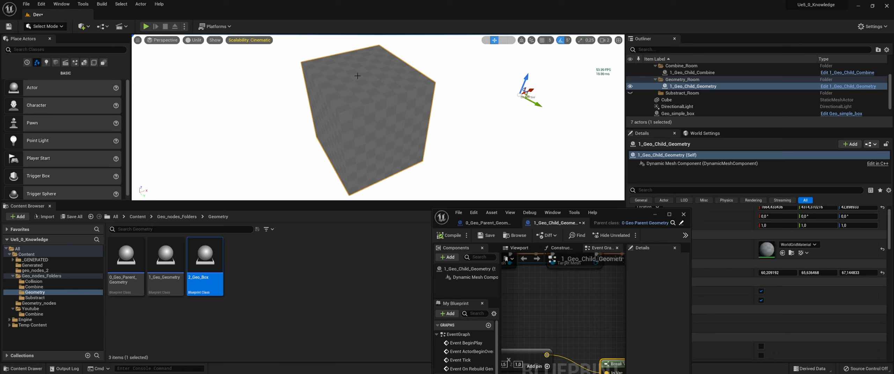
click(372, 130)
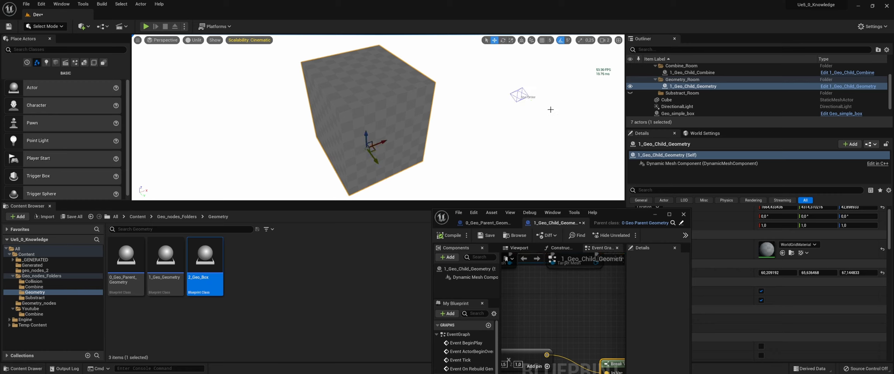
Maximize the blueprint editor and add a second Break Vector node fed by the output of the Box Draw Multiply node
double_click(640, 210)
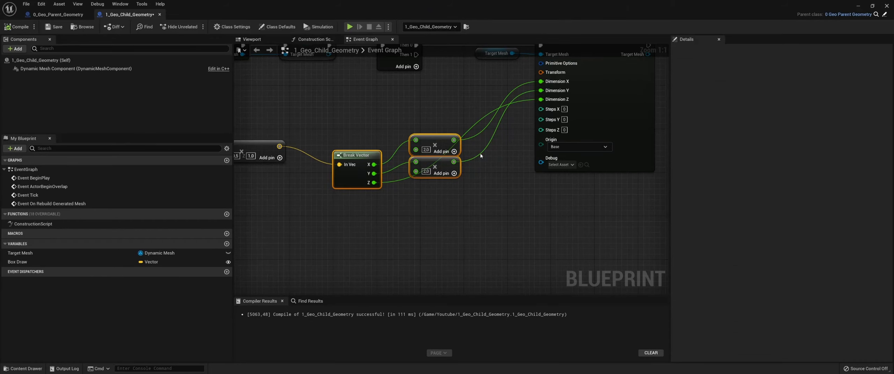
right_drag(429, 175, 455, 198)
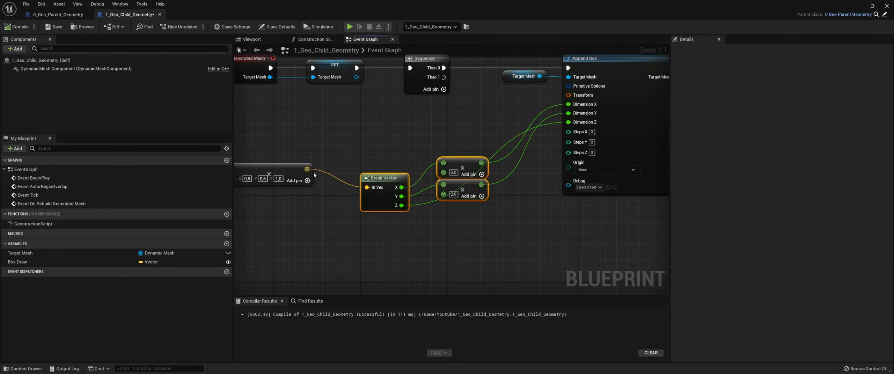
drag(306, 169, 337, 116)
text(break)
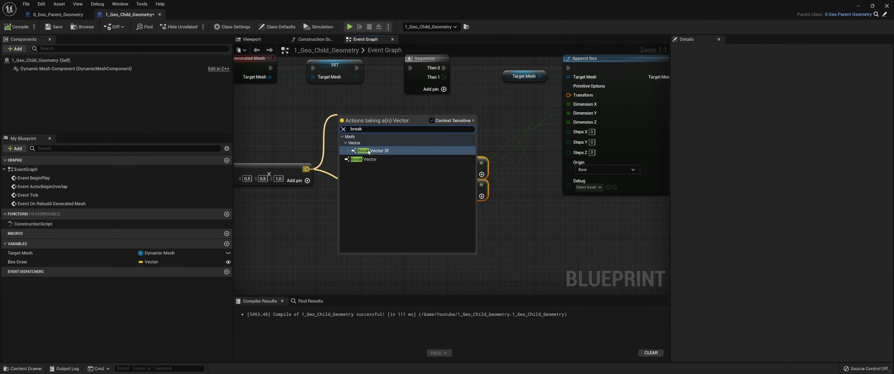
click(370, 152)
Add a Make Vector node beside the new Break Vector and connect the X and Y outputs to its X and Y inputs
right_click(410, 126)
text(make v)
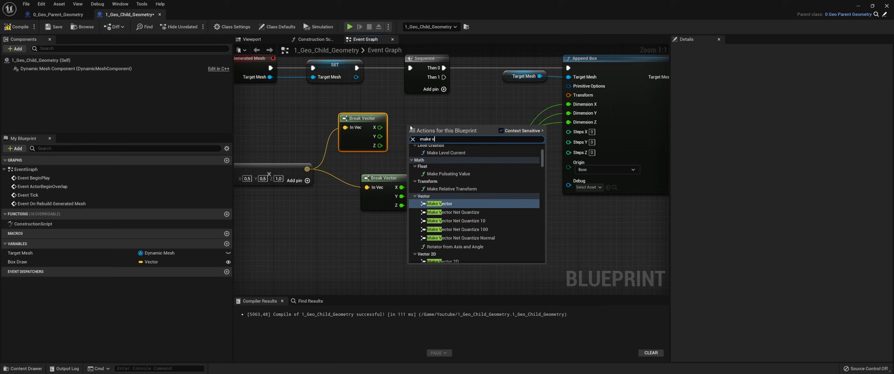
text(ector)
key(Return)
drag(412, 129, 430, 113)
drag(380, 128, 432, 132)
drag(444, 155, 466, 200)
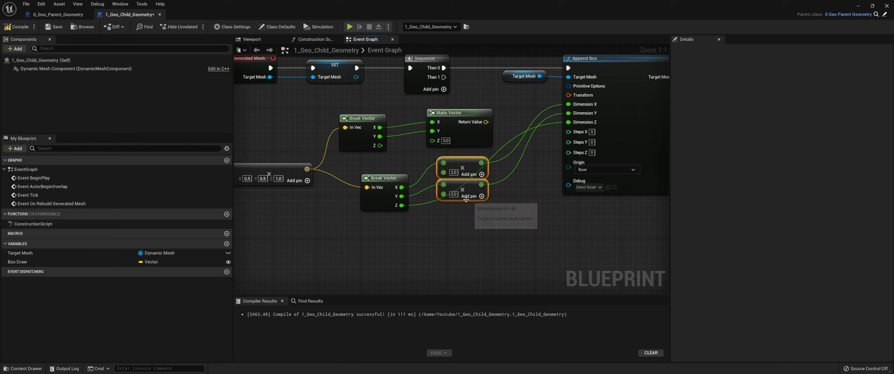
Feed the Make Vector return value into Append Box's Transform, place the conversion node beside Make Vector and compile
drag(485, 122, 569, 95)
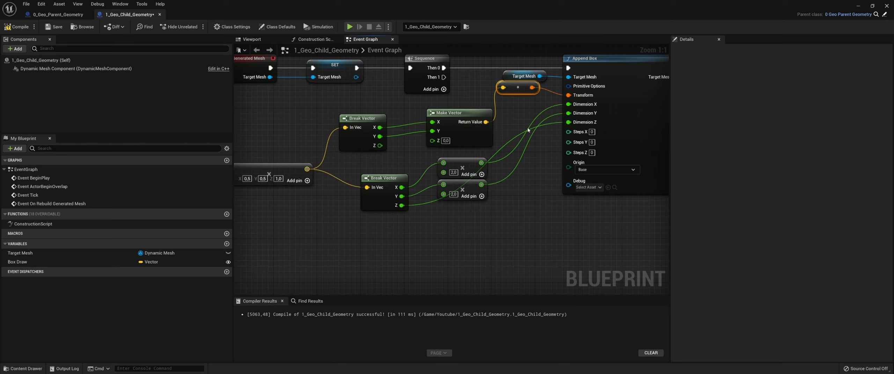
drag(517, 87, 518, 114)
click(15, 27)
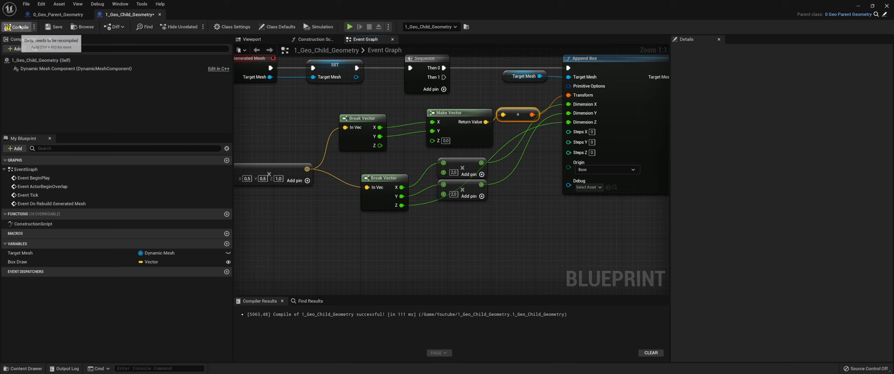
Float the editor over the level, shift the box actor slightly and move its Box Draw widget to about X 53 and Y 54
double_click(360, 2)
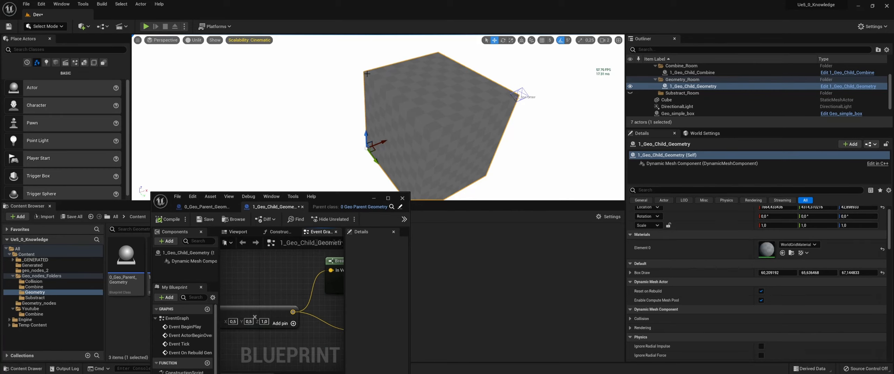
drag(375, 151, 363, 153)
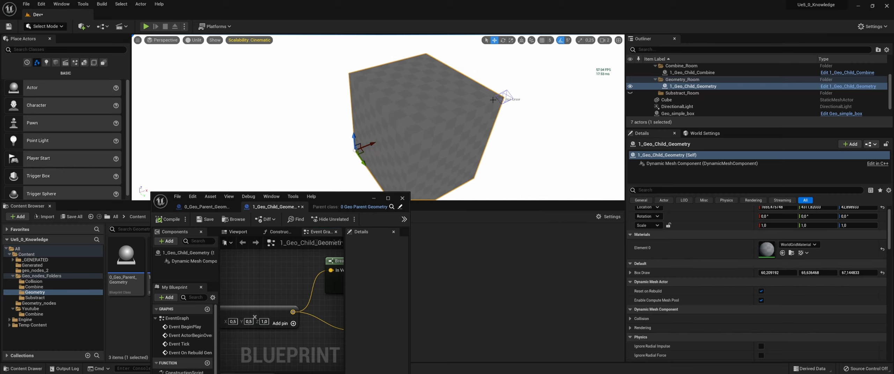
click(502, 95)
mouse_move(515, 97)
mouse_down()
mouse_move(564, 105)
mouse_move(500, 36)
mouse_move(529, 90)
mouse_move(527, 111)
mouse_move(484, 90)
mouse_up()
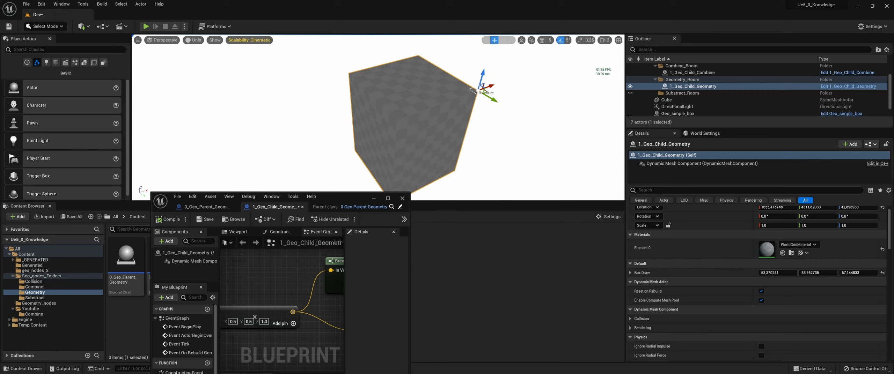
Replace the old box with 1_Geo_Child_Geometry from the Youtube folder and move its Box Draw widget to about X 64, Y 68, Z 77
drag(331, 199, 893, 70)
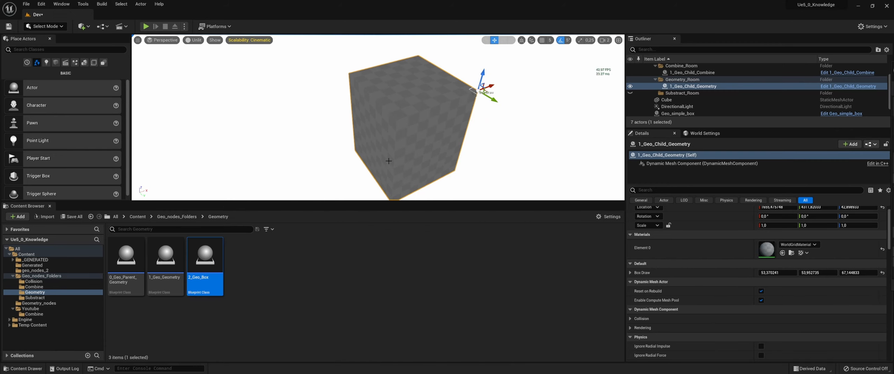
right_drag(389, 161, 401, 162)
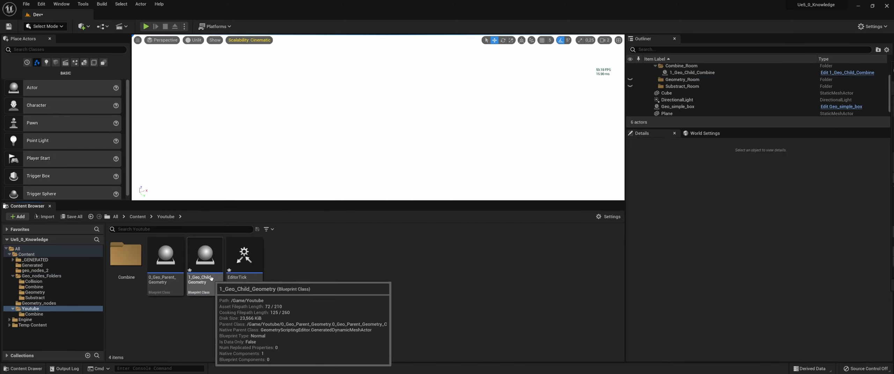
drag(200, 273, 376, 145)
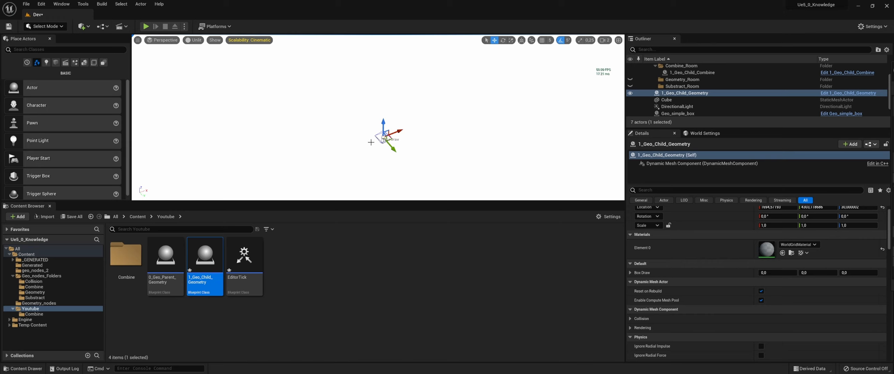
click(382, 142)
mouse_move(383, 139)
mouse_down()
mouse_move(505, 158)
mouse_move(520, 85)
mouse_up()
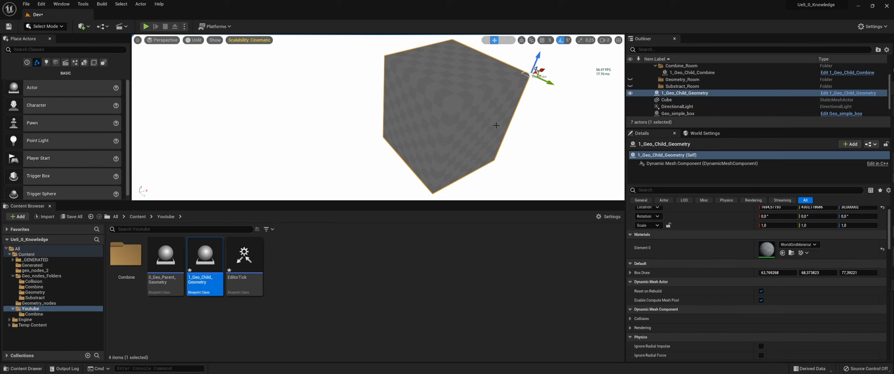
Delete the resized test box and place a fresh 1_Geo_Child_Geometry instance in the level
key(Delete)
drag(205, 266, 370, 140)
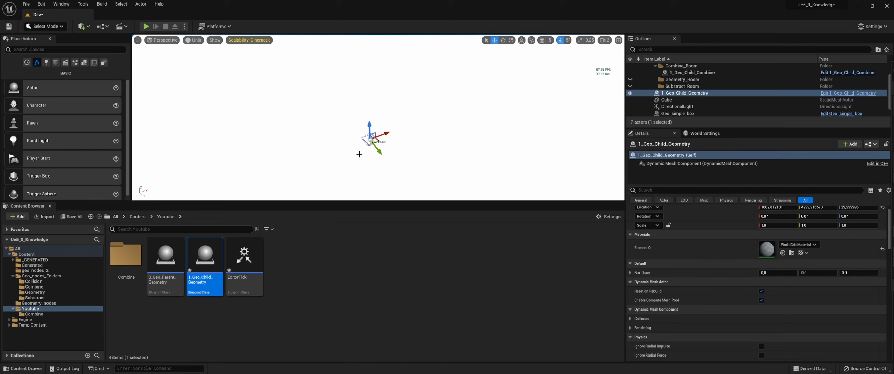
Back in the blueprint graph, set the Box Draw variable's default value to 50,0 on all three axes, compile and return to the level
drag(893, 137, 521, 1)
right_drag(340, 190, 567, 215)
click(407, 142)
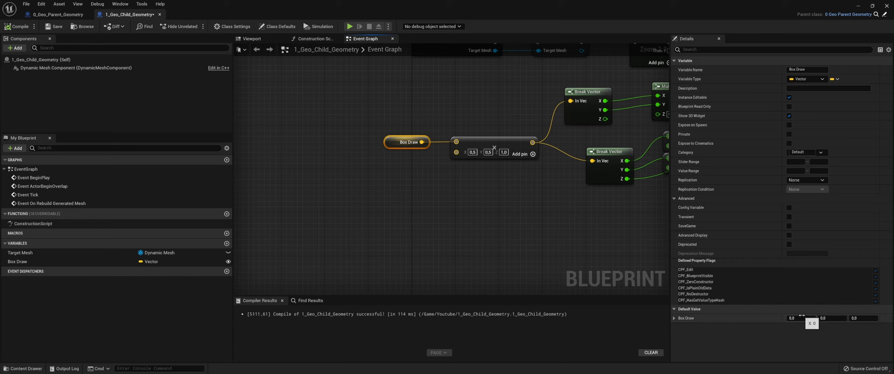
click(802, 316)
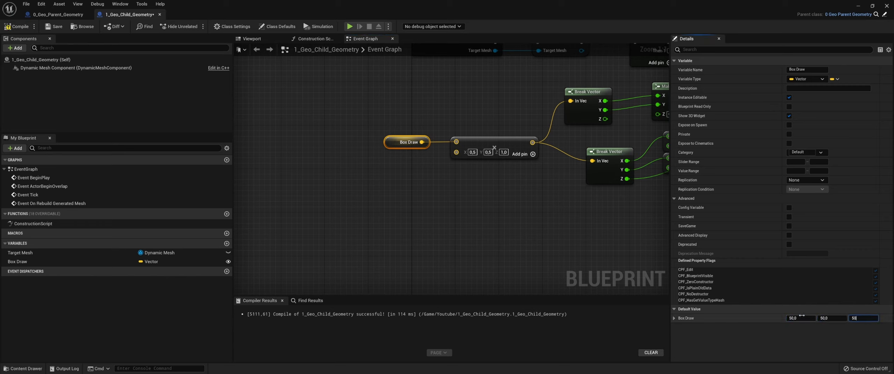
click(16, 26)
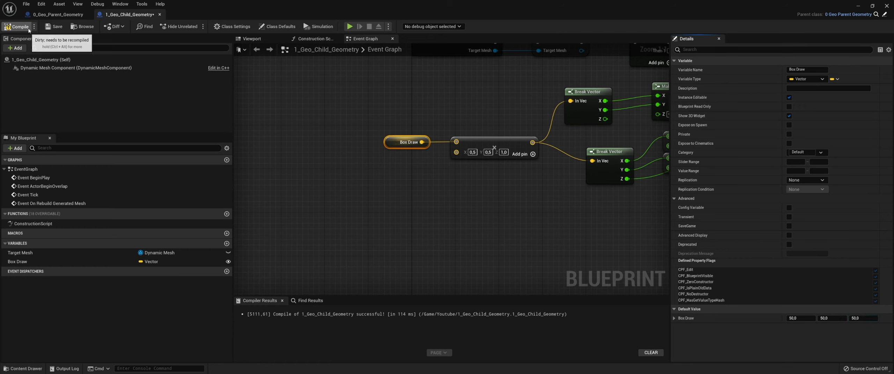
drag(349, 8, 893, 140)
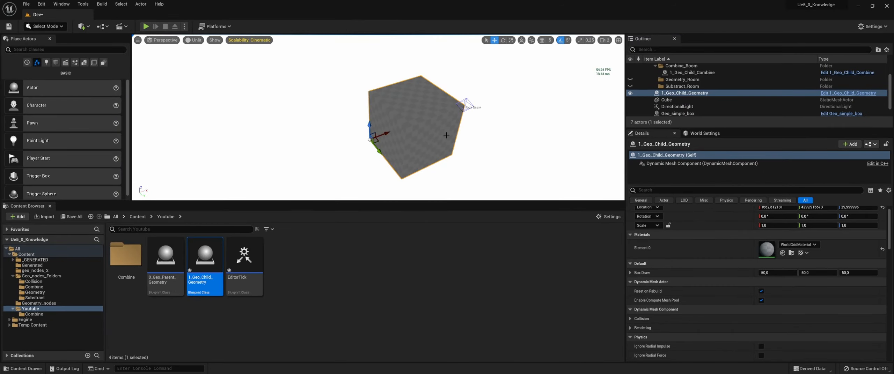
Replace the box in the level with a new 1_Geo_Child_Geometry instance and file it in the Geometry_Room folder
right_drag(446, 136, 451, 136)
key(Delete)
drag(207, 269, 418, 137)
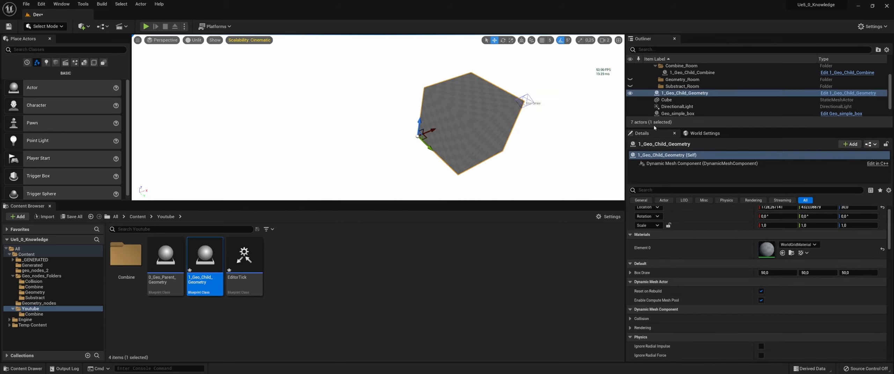
drag(685, 93, 682, 80)
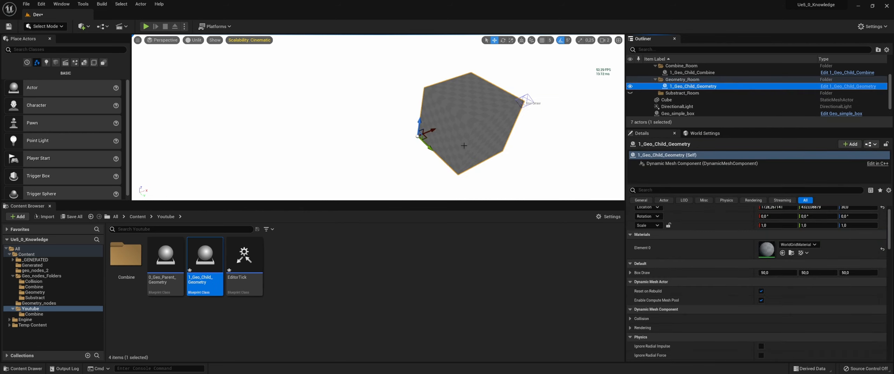
Resize the new box by moving its Box Draw widget to about X 79, Y 77 and Z 85
right_drag(464, 145, 454, 108)
click(468, 94)
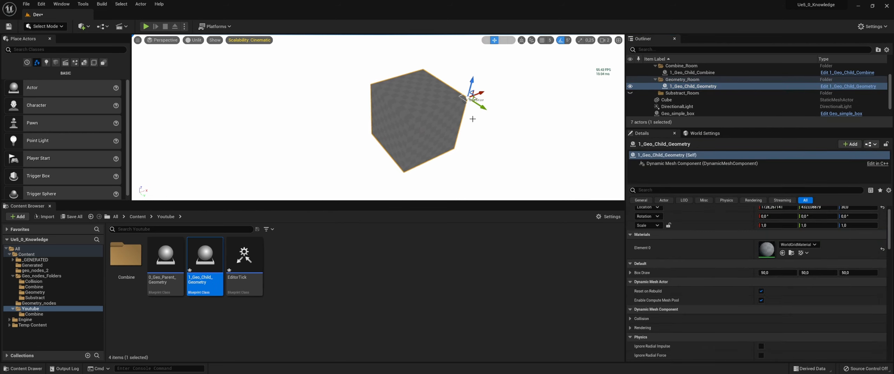
mouse_move(477, 99)
mouse_down()
mouse_move(547, 129)
mouse_move(535, 93)
mouse_move(546, 56)
mouse_up()
scroll(524, 136, down, 5)
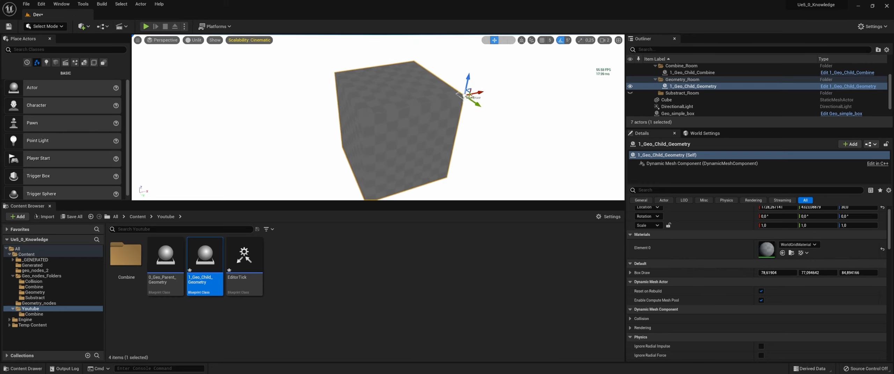